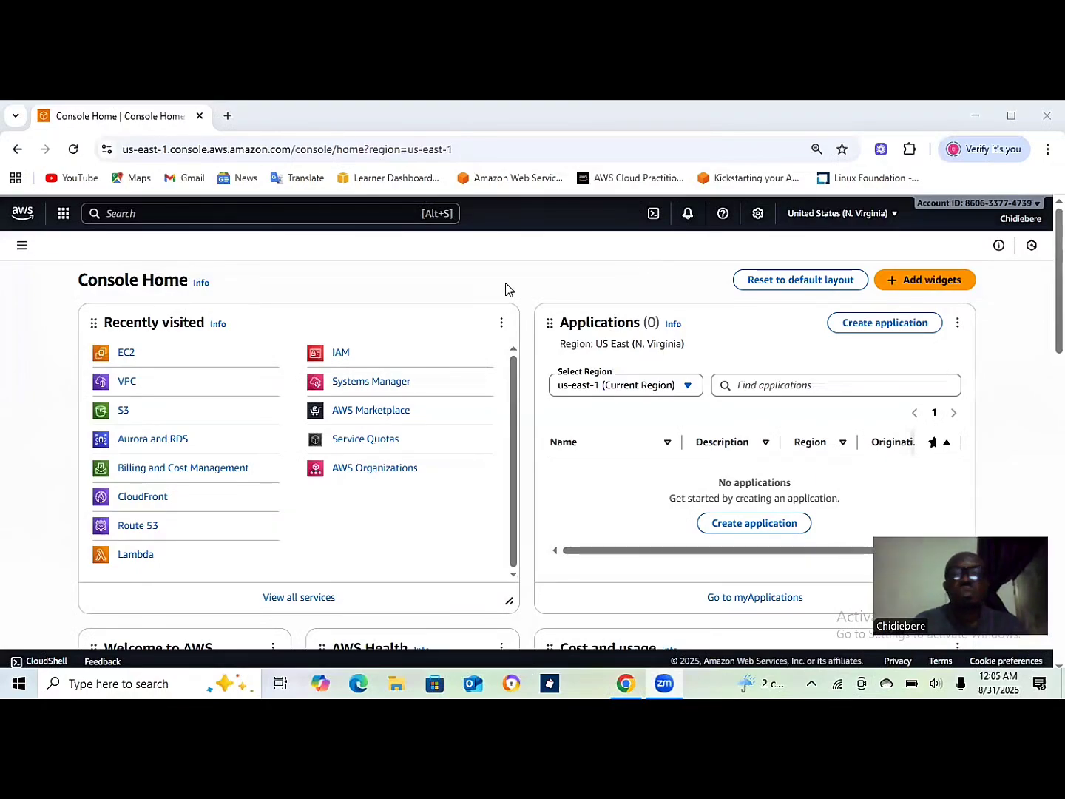
Open the VPC service from the recently visited services and check the list of available regions.
left_click(127, 385)
left_click(126, 385)
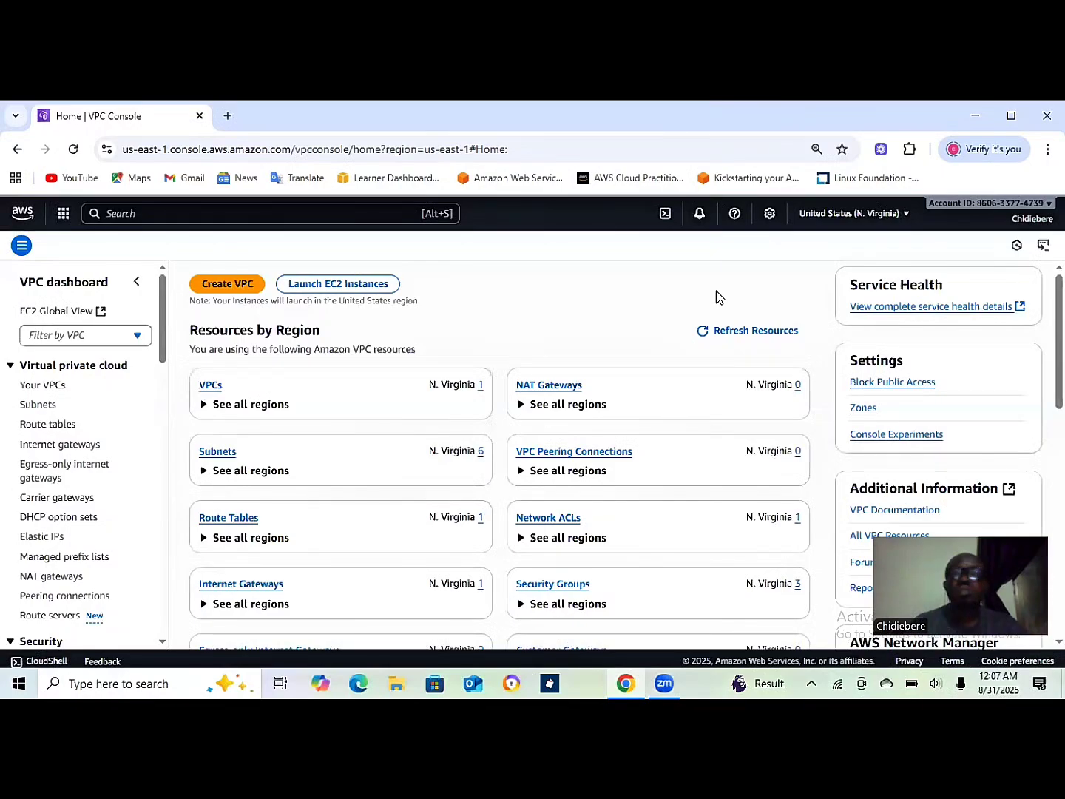
left_click(907, 215)
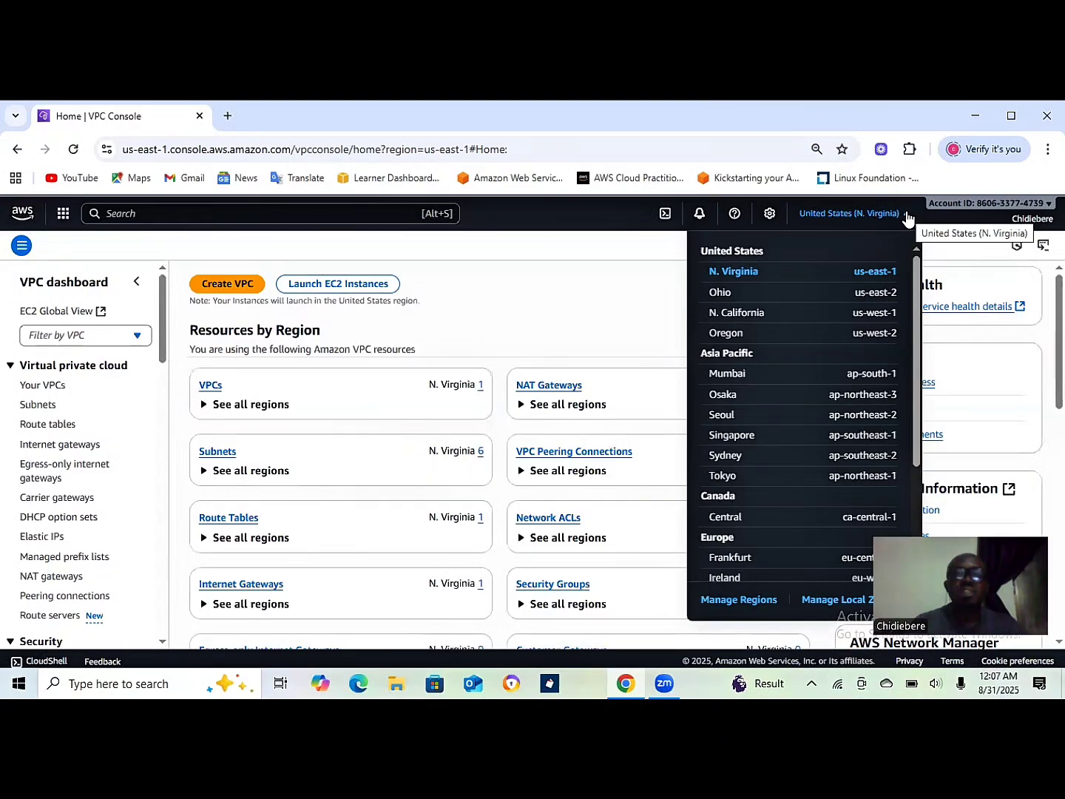
left_click(908, 220)
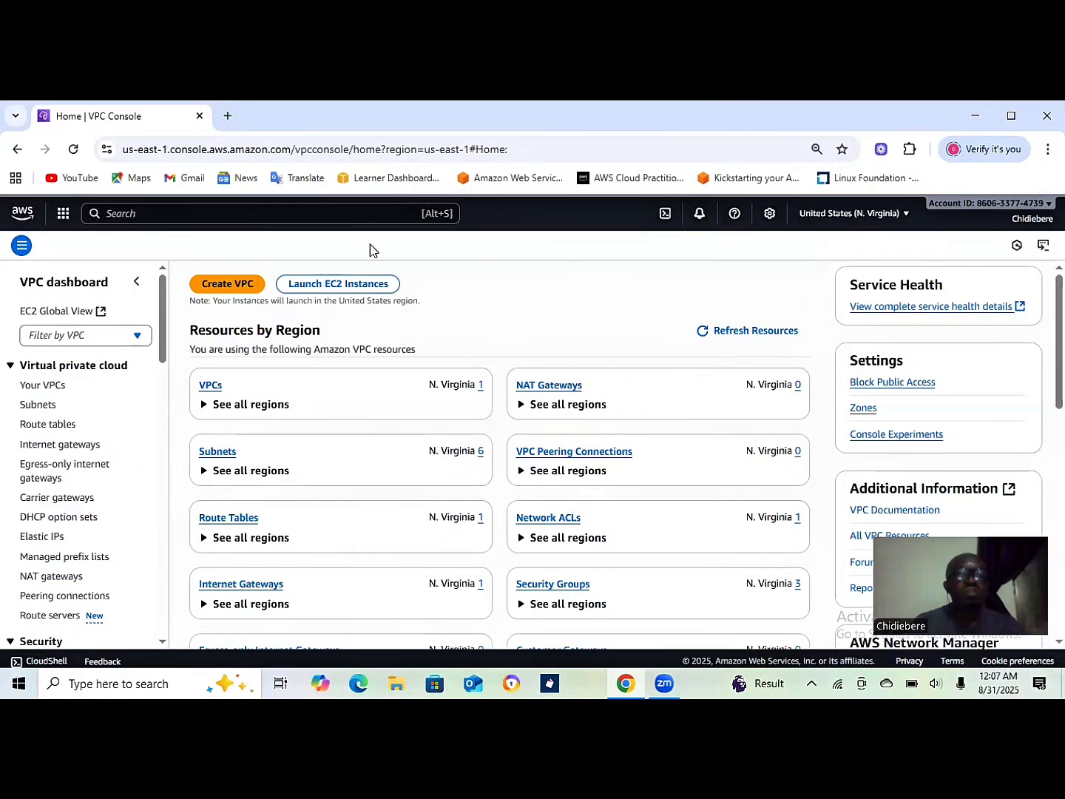
Start creating a VPC, compare the VPC only form, and choose VPC and more as the resources to create.
left_click(228, 289)
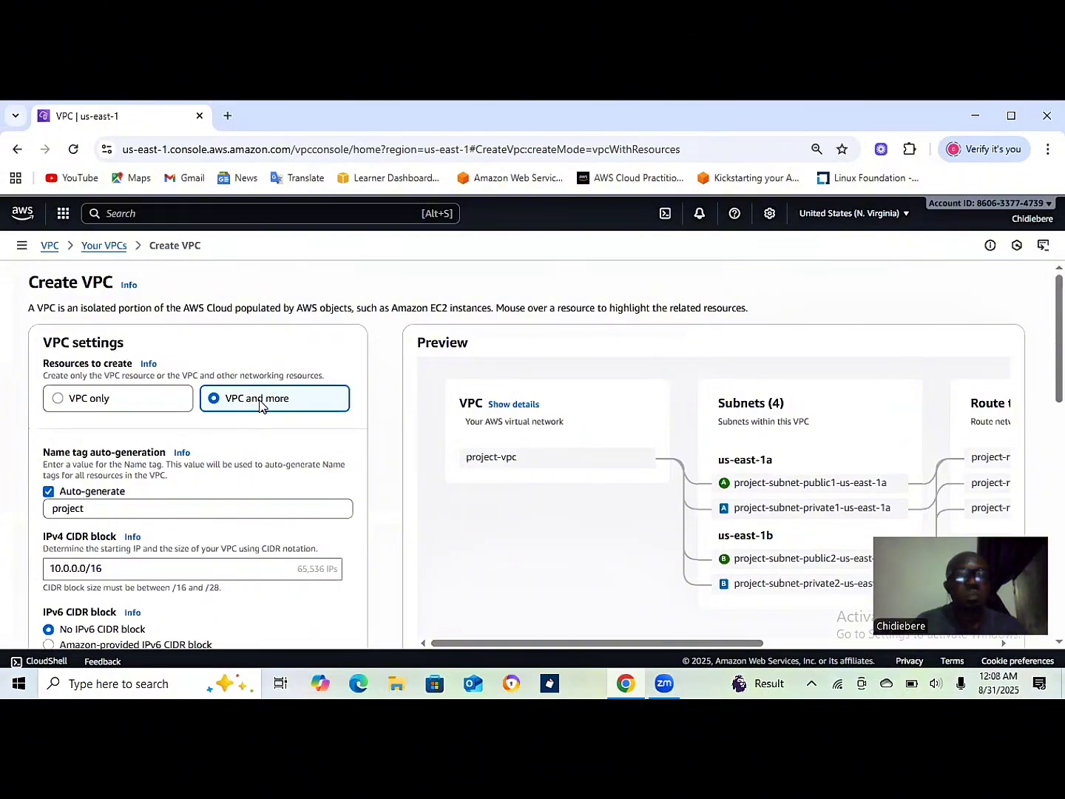
left_click(67, 402)
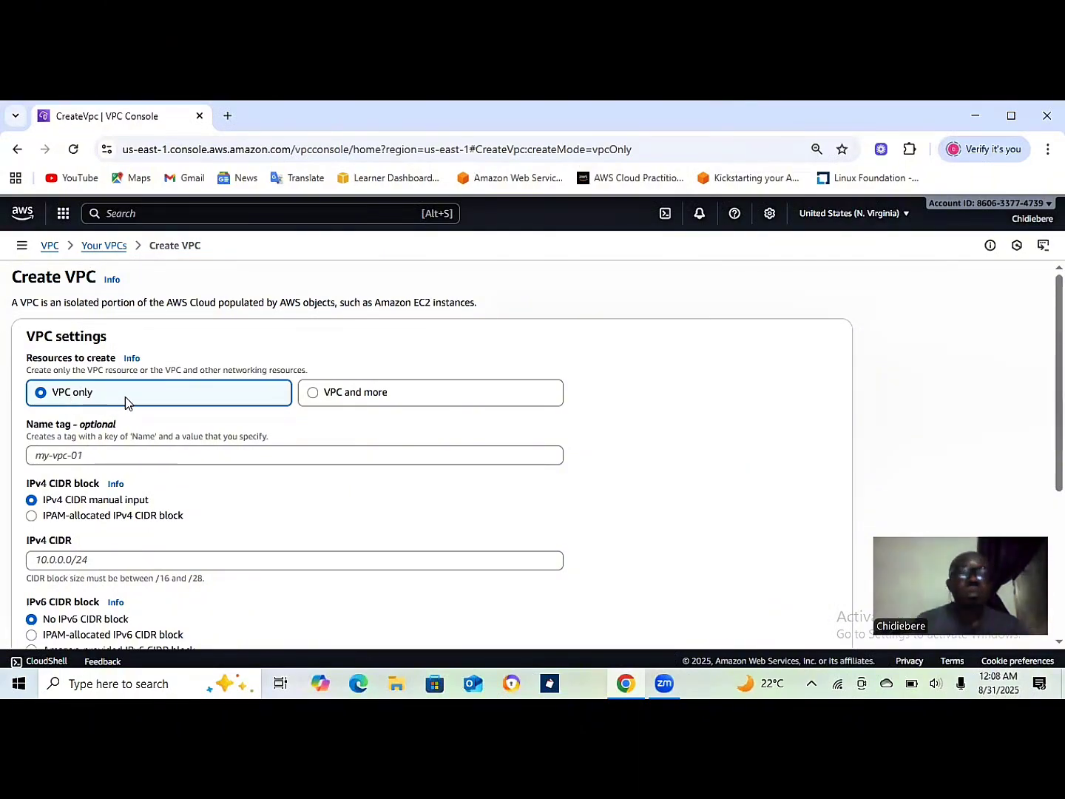
left_click(334, 396)
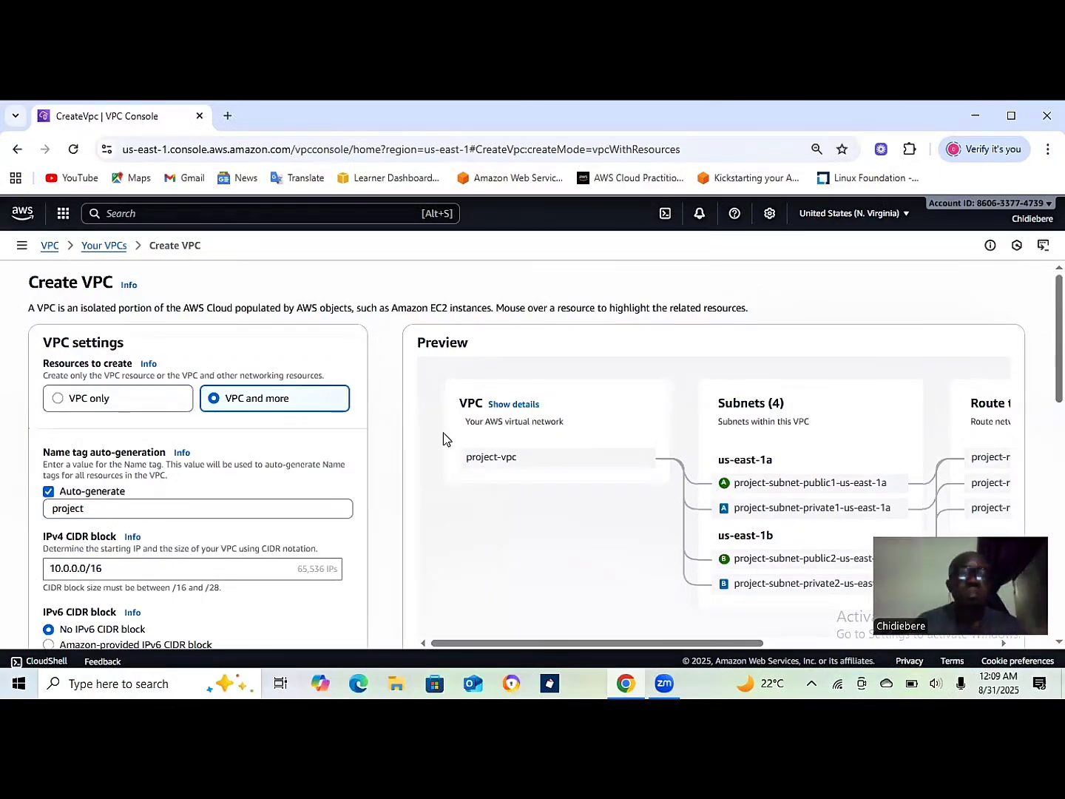
Set the auto-generated name tag for the VPC resources to "demo".
scroll(545, 455, "down", 1)
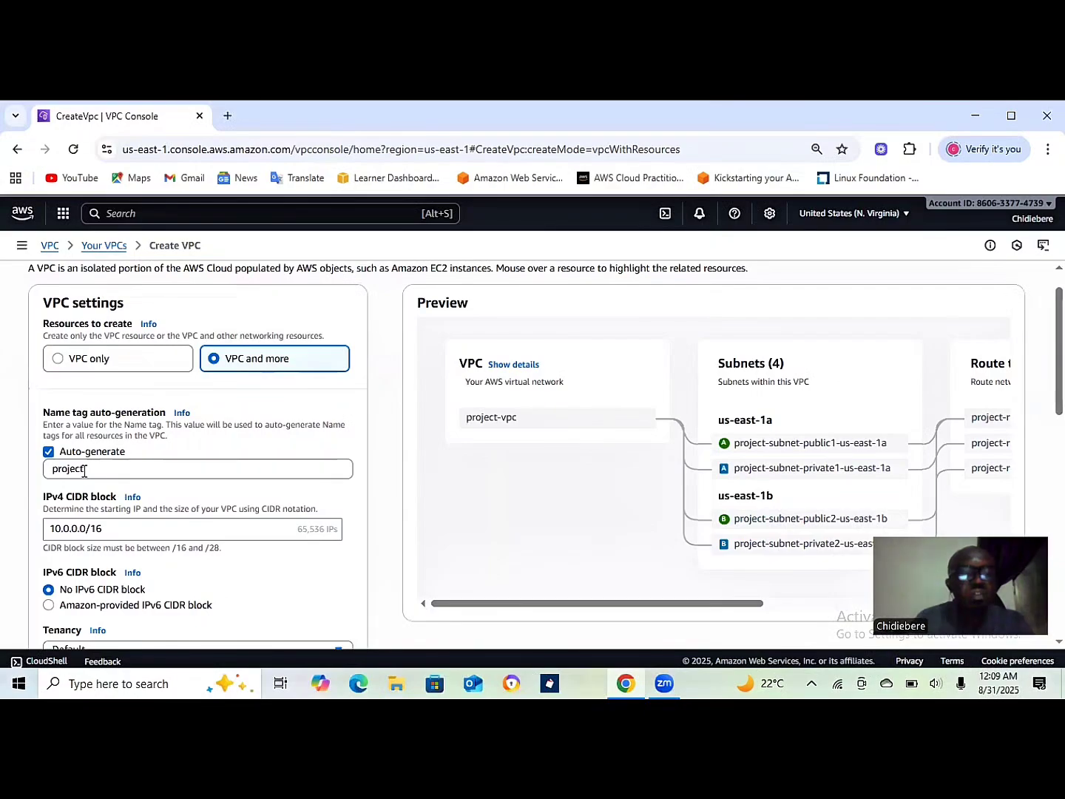
left_click(85, 470)
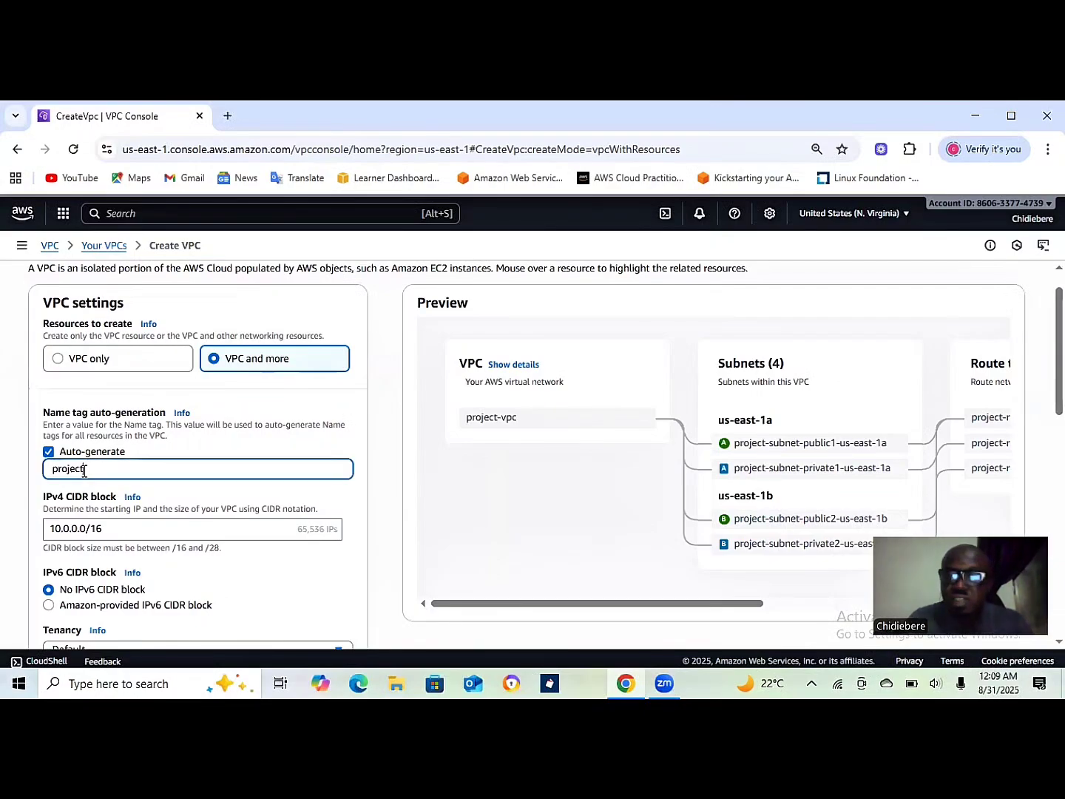
key("BackSpace")
key("BackSpace")
key("BackSpace")
key("BackSpace")
key("BackSpace")
key("BackSpace")
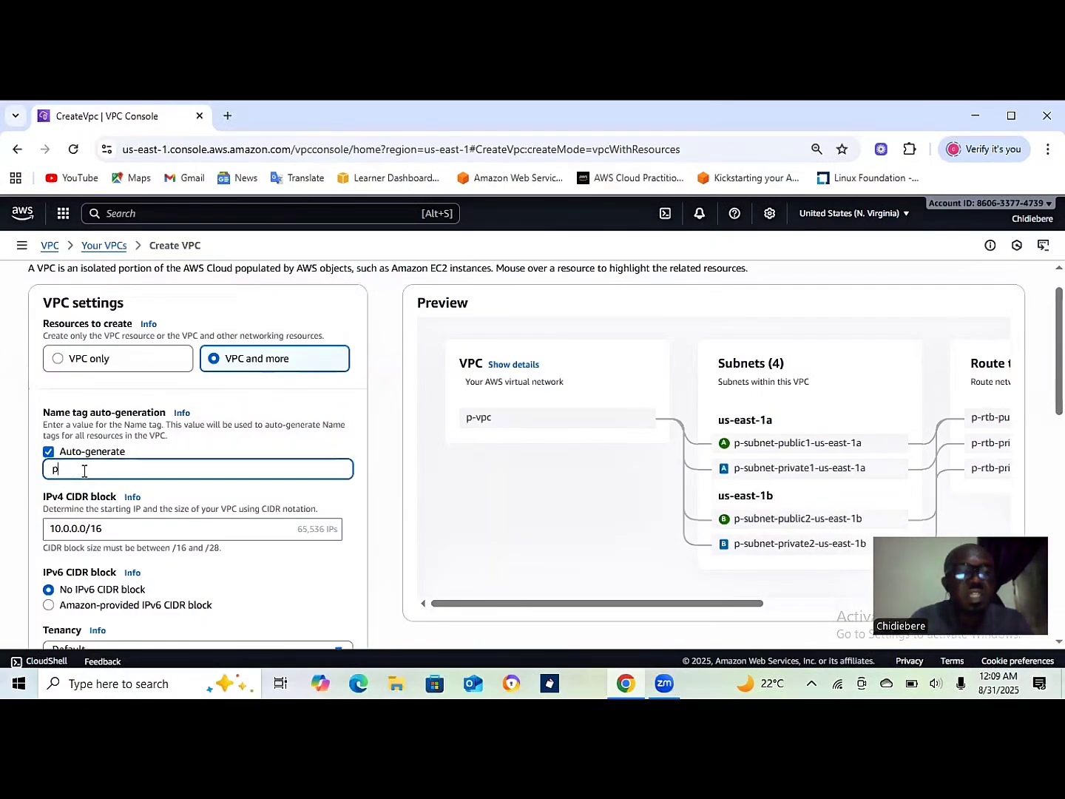
key("BackSpace")
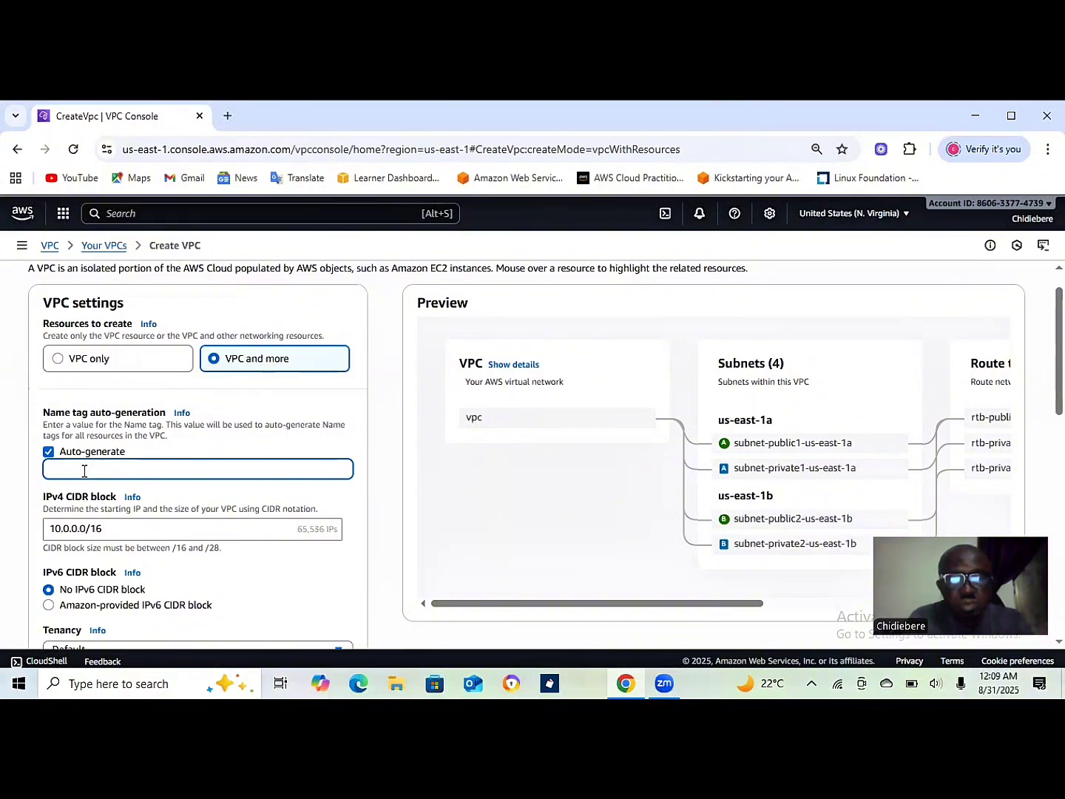
type("dem")
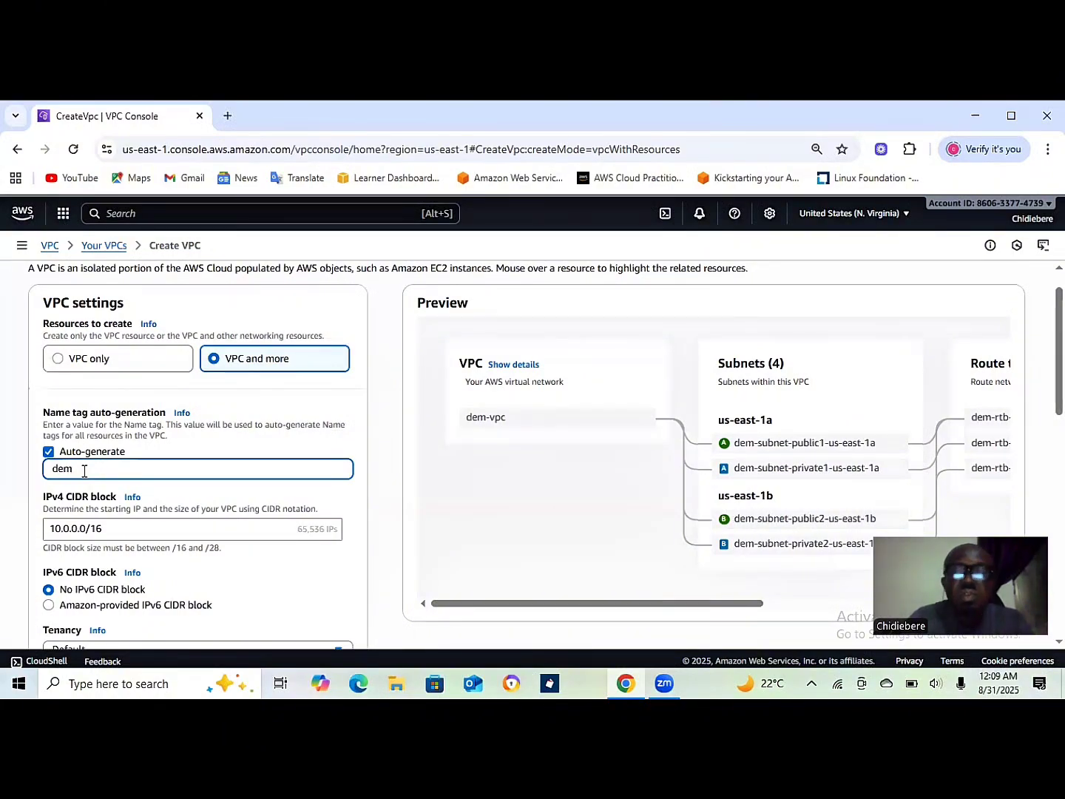
type("o")
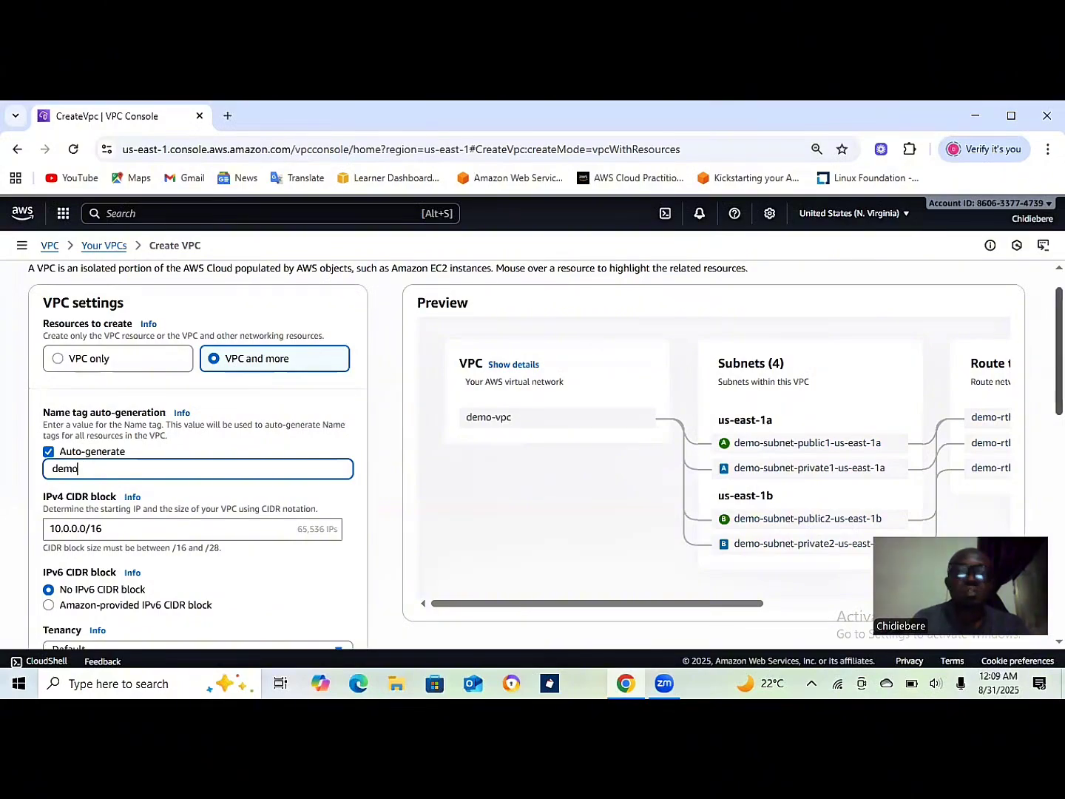
Review the CIDR and tenancy settings and examine the zones offered for the first availability zone.
scroll(538, 439, "down", 2)
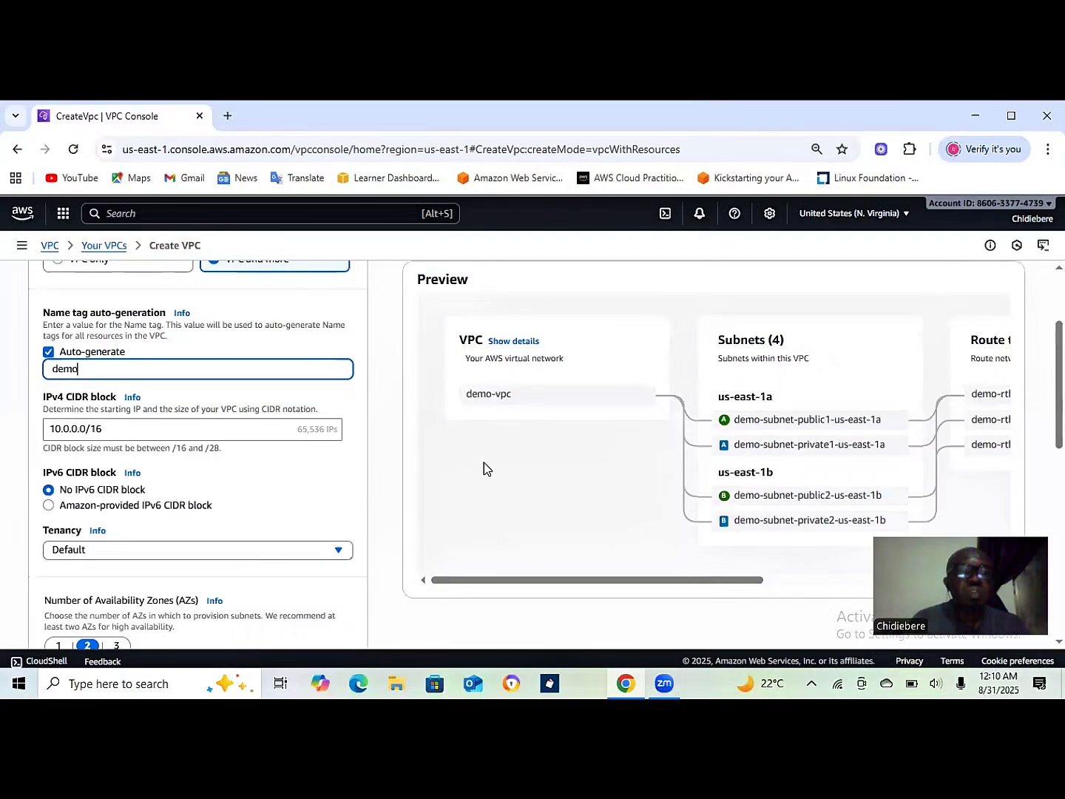
scroll(198, 451, "down", 3)
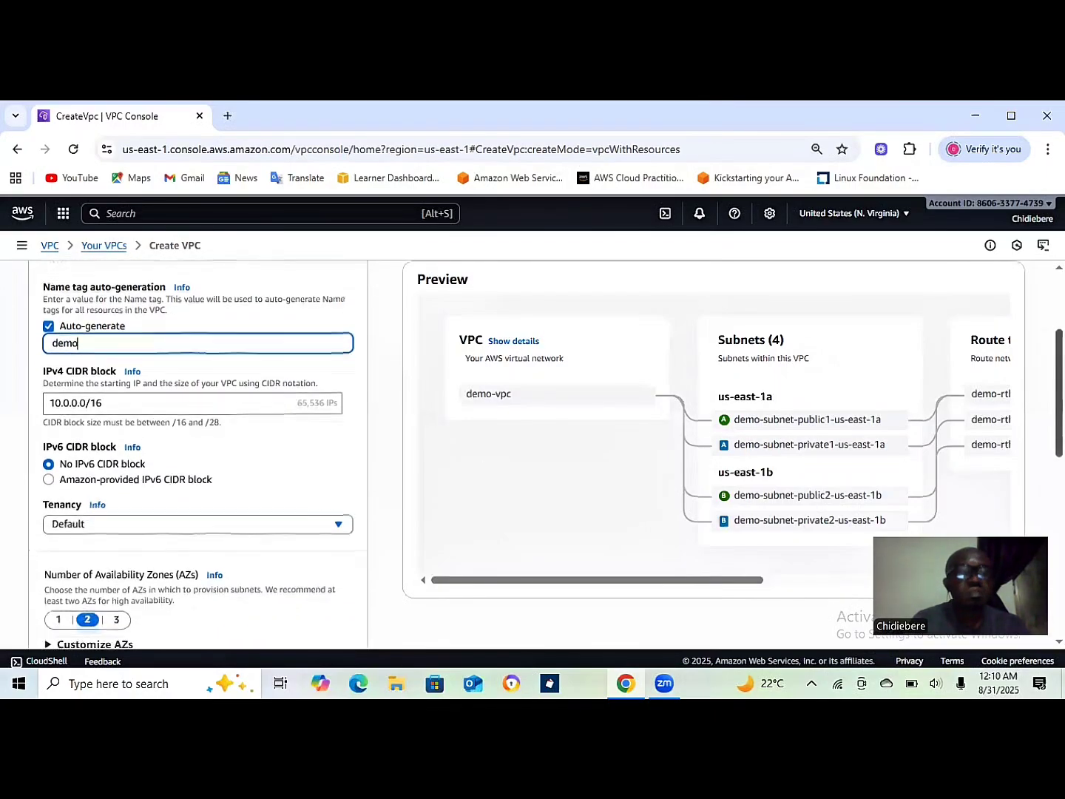
scroll(463, 538, "down", 2)
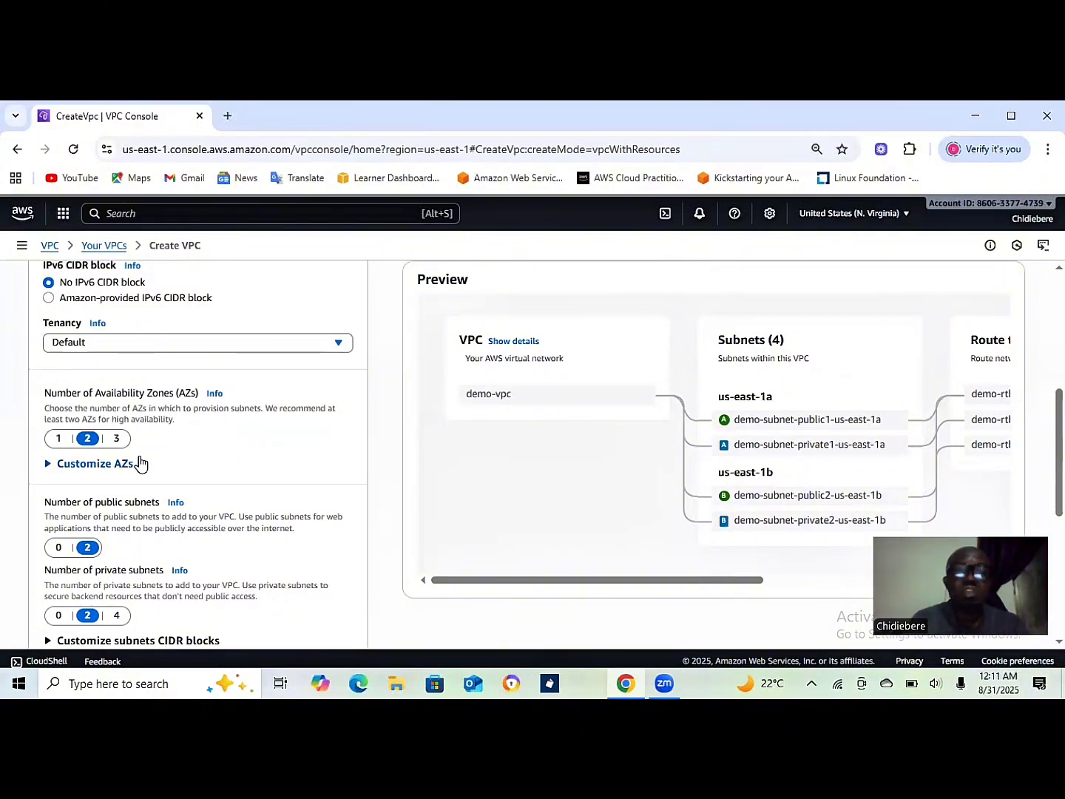
left_click(49, 464)
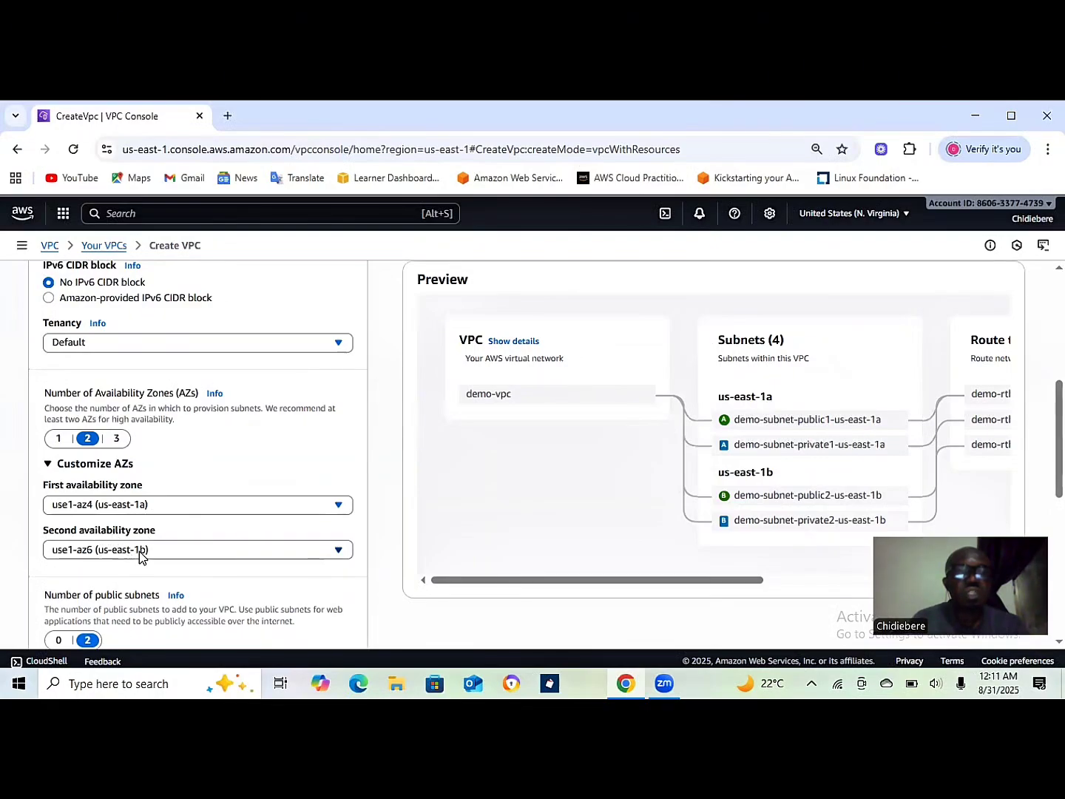
left_click(339, 506)
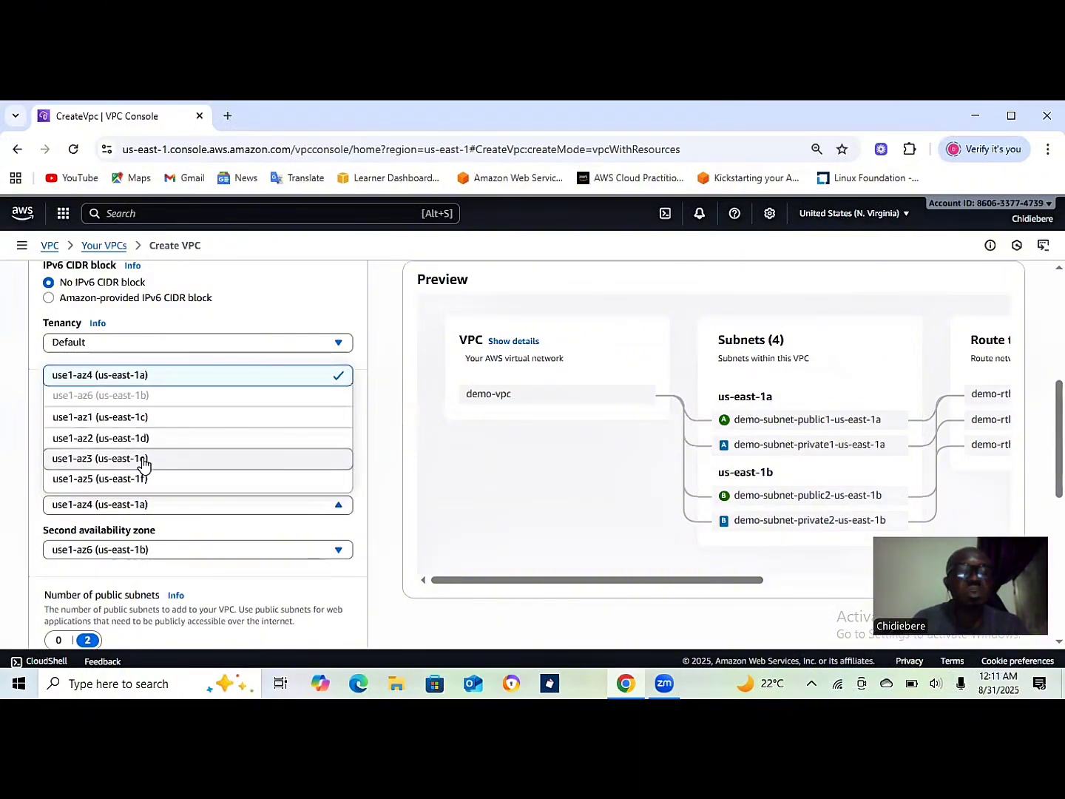
left_click(338, 508)
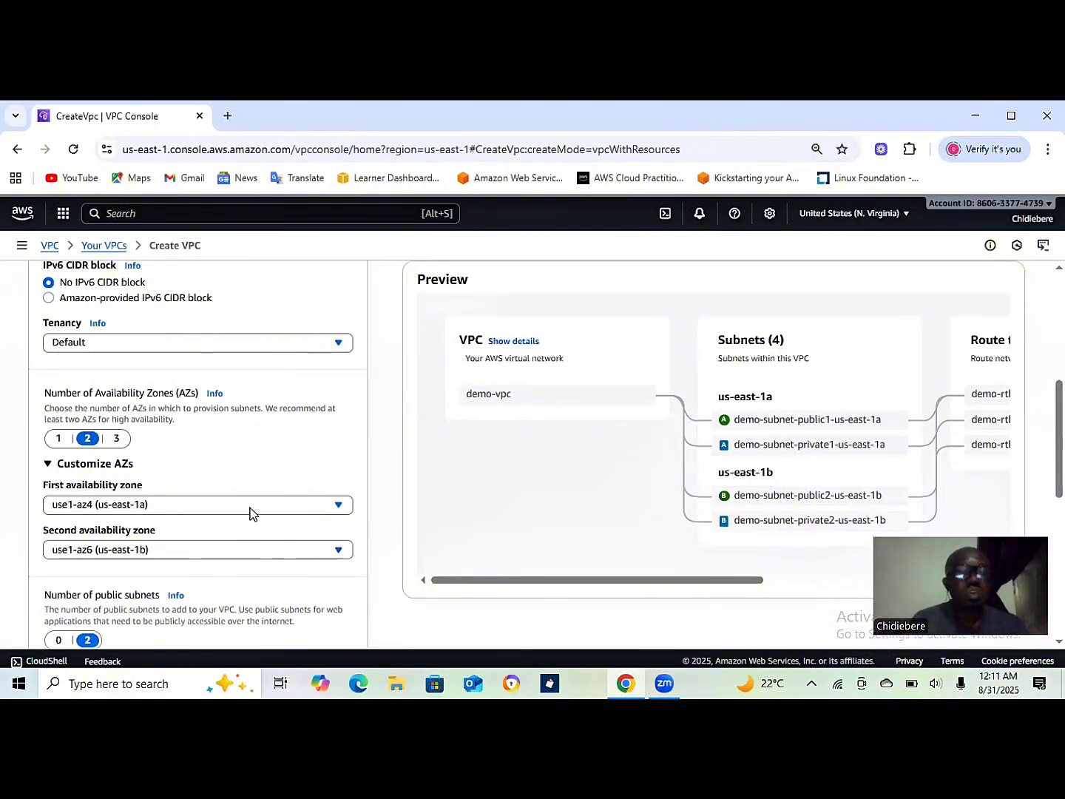
left_click(49, 463)
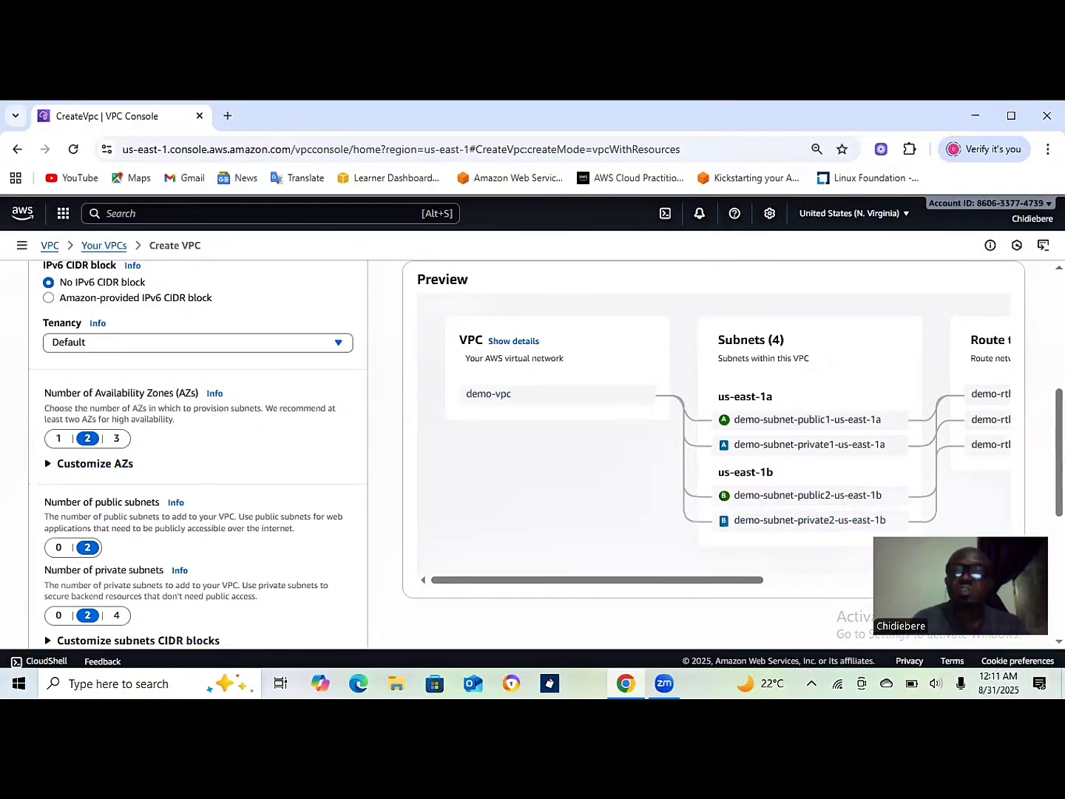
Examine the public and private subnet counts and the CIDR block assigned to each subnet.
scroll(615, 412, "down", 2)
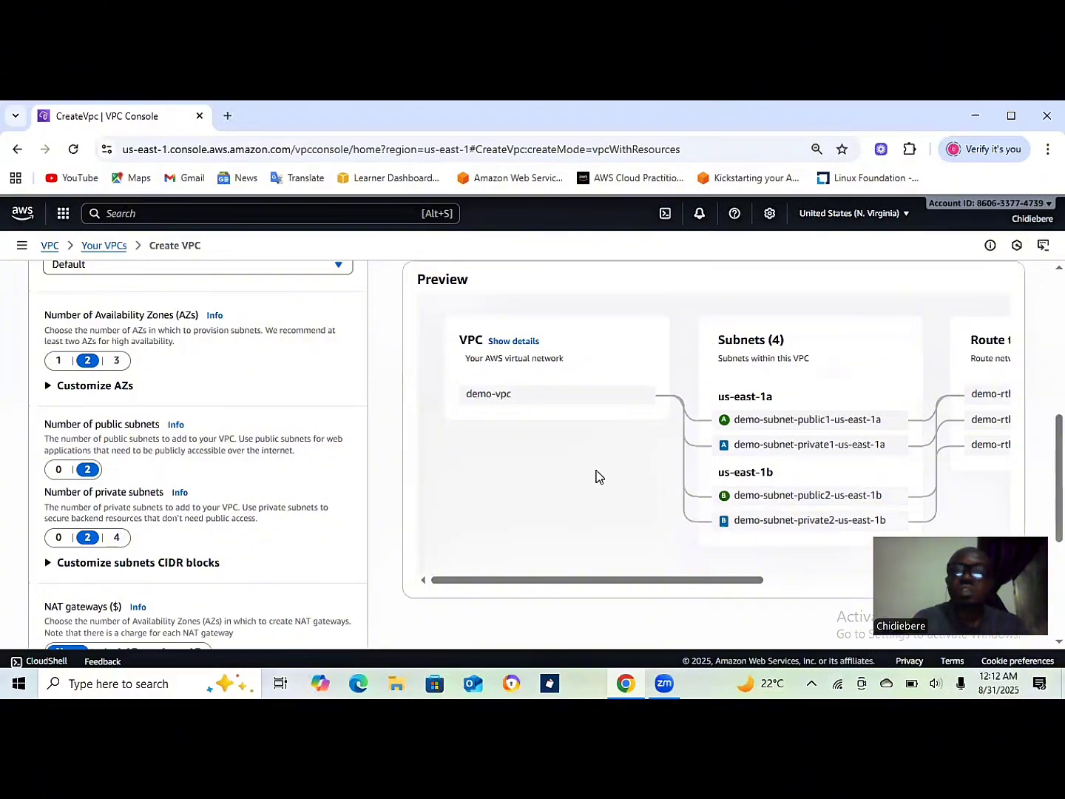
scroll(431, 518, "down", 2)
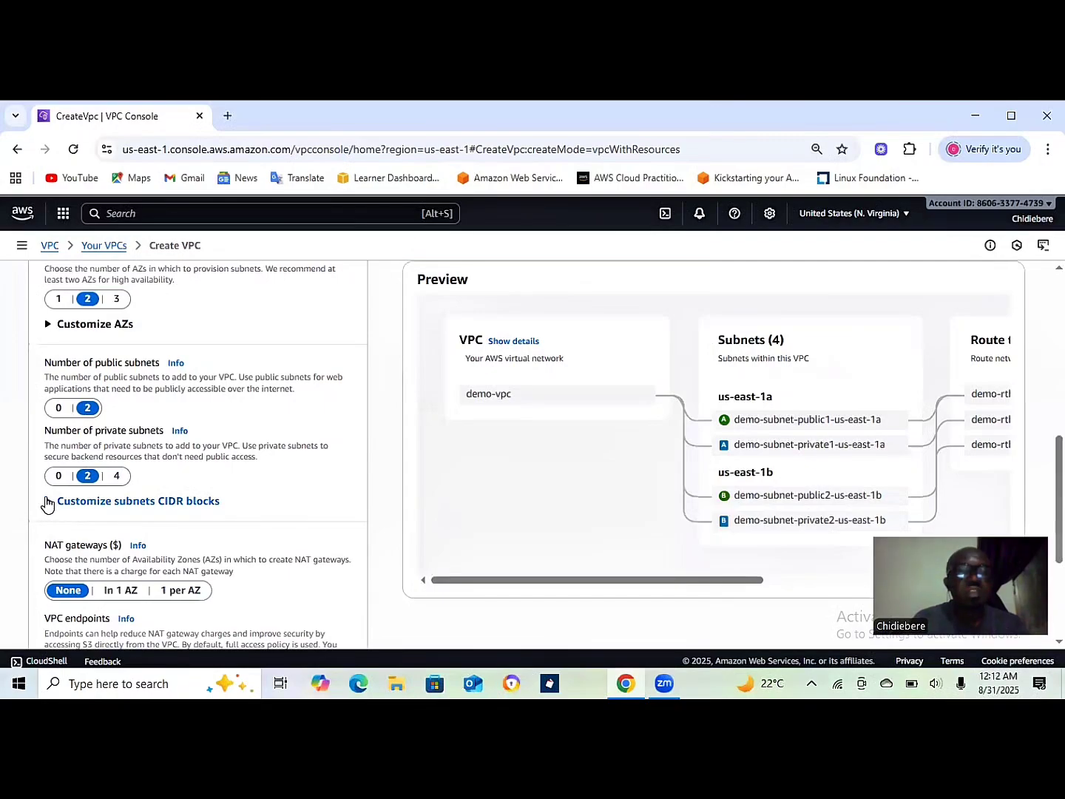
left_click(46, 503)
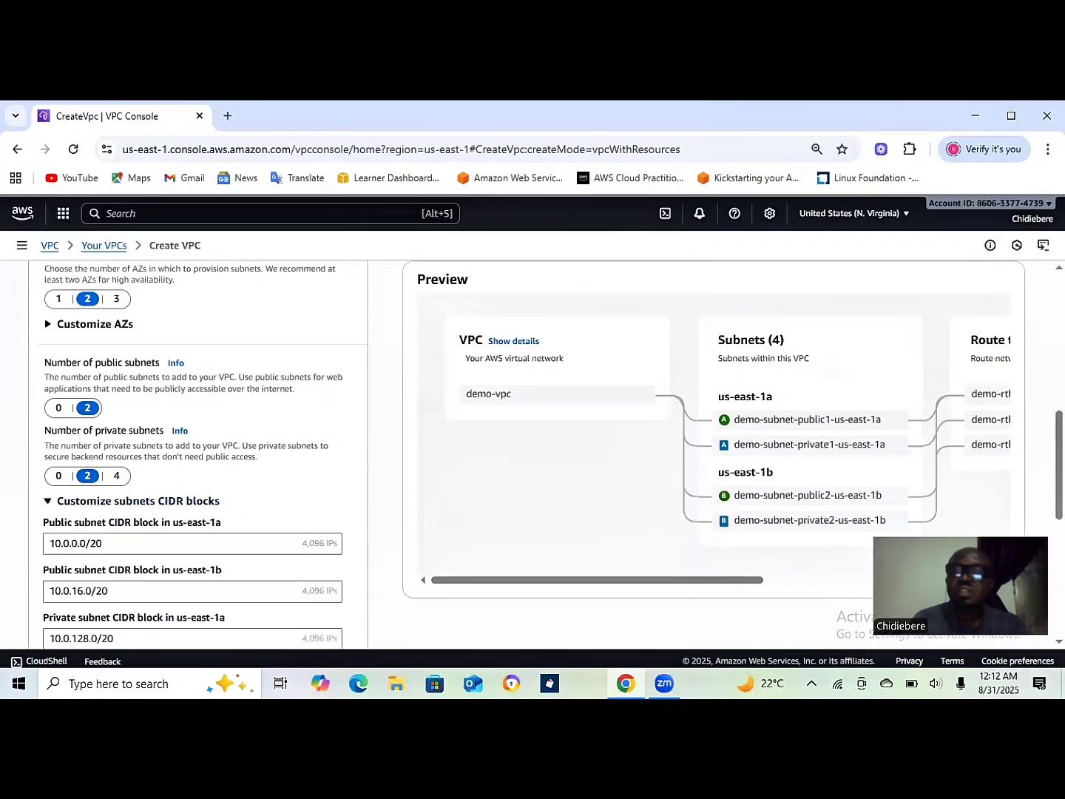
scroll(192, 455, "down", 2)
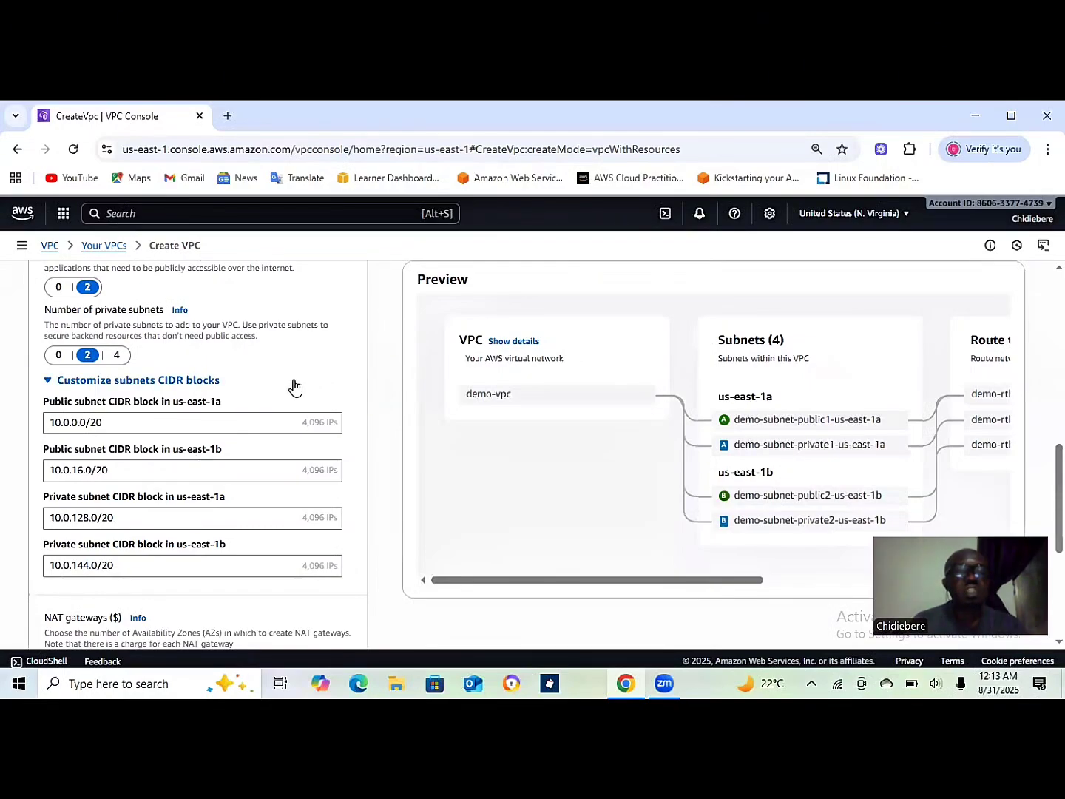
left_click(49, 382)
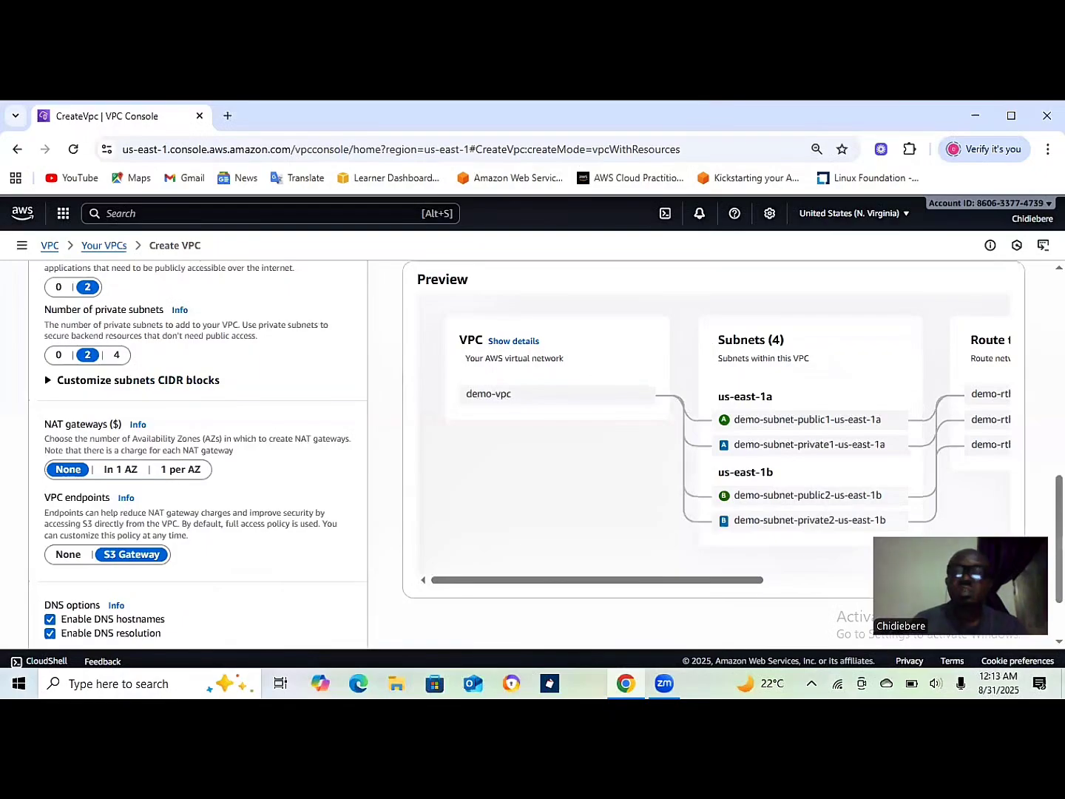
Review the NAT gateway, VPC endpoint and DNS options, and examine the preview's subnets, route tables and network connections.
scroll(198, 444, "down", 1)
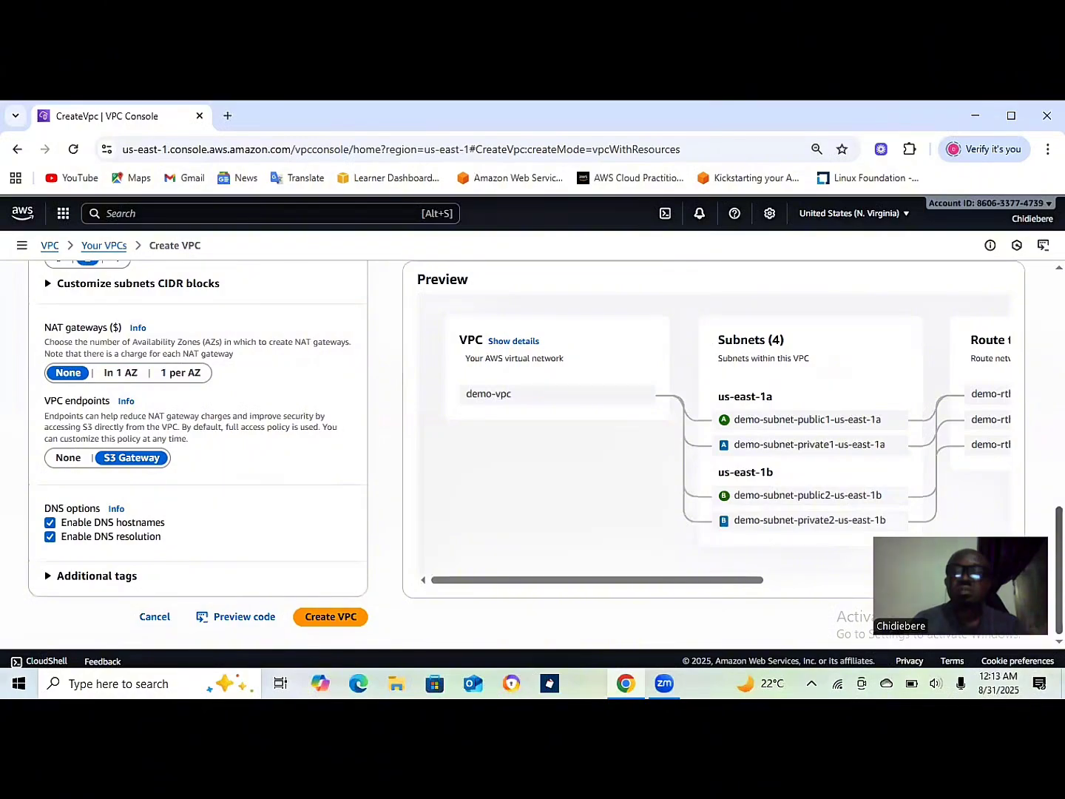
scroll(197, 444, "up", 1)
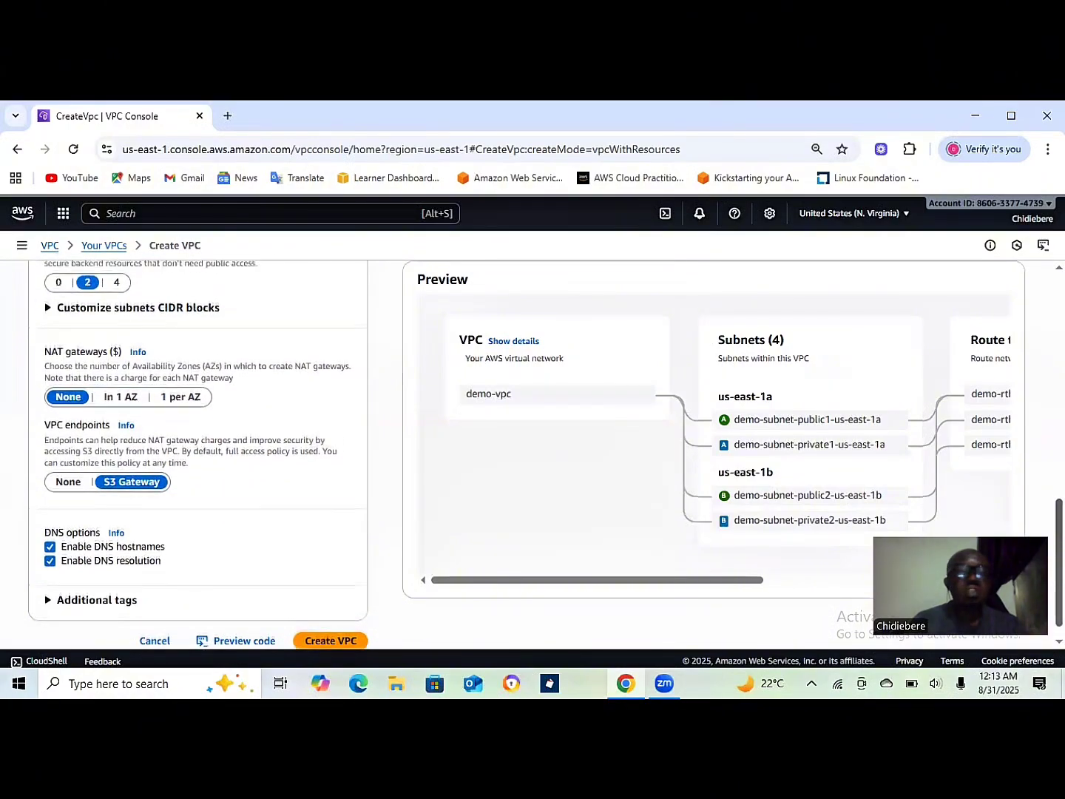
scroll(198, 444, "up", 1)
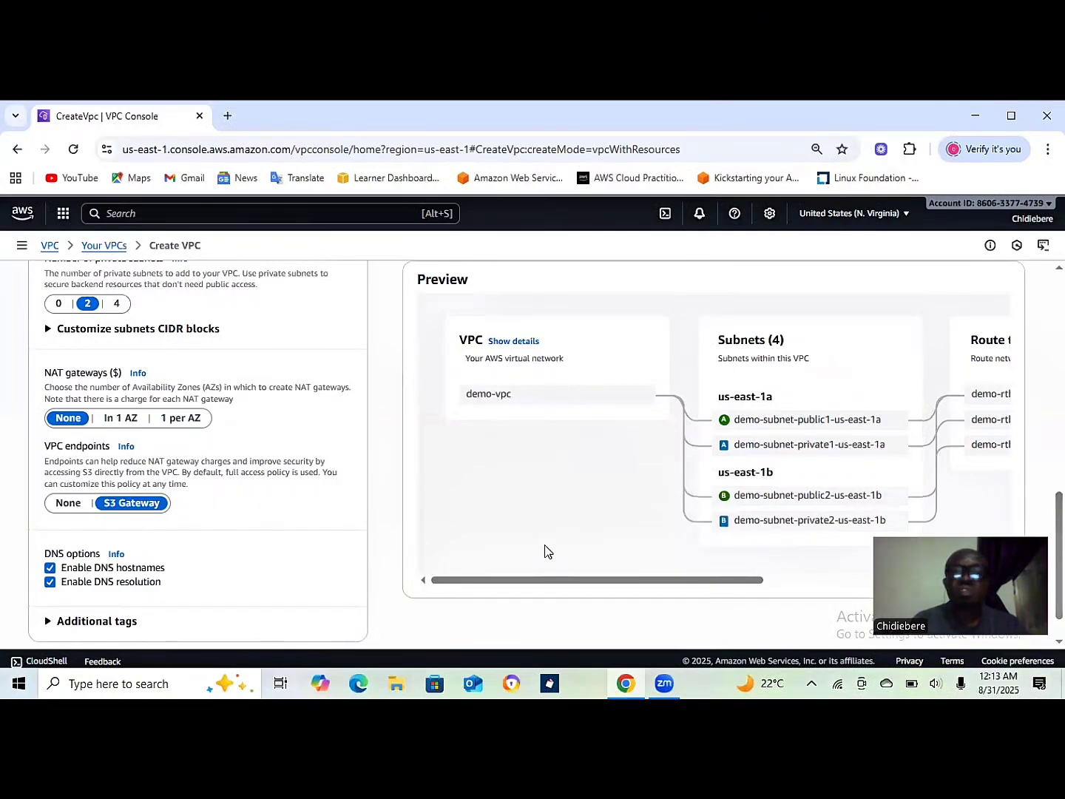
left_click_drag(551, 580, 502, 573)
left_click_drag(554, 580, 611, 568)
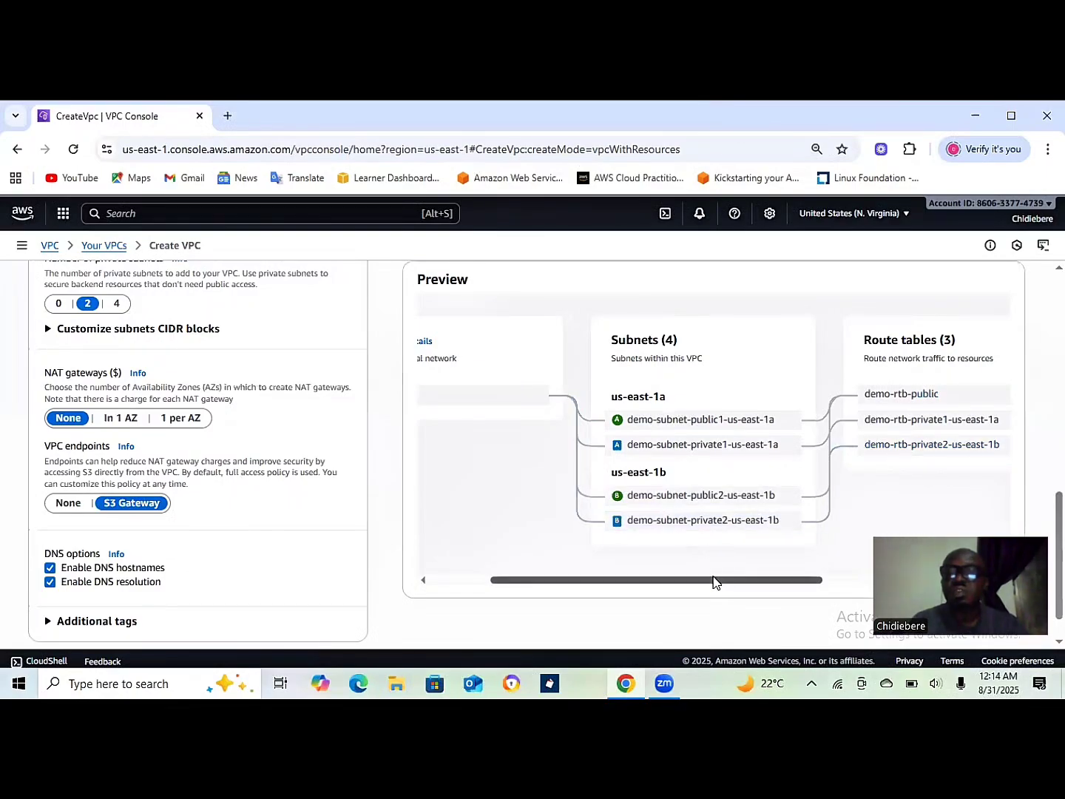
left_click_drag(714, 582, 796, 573)
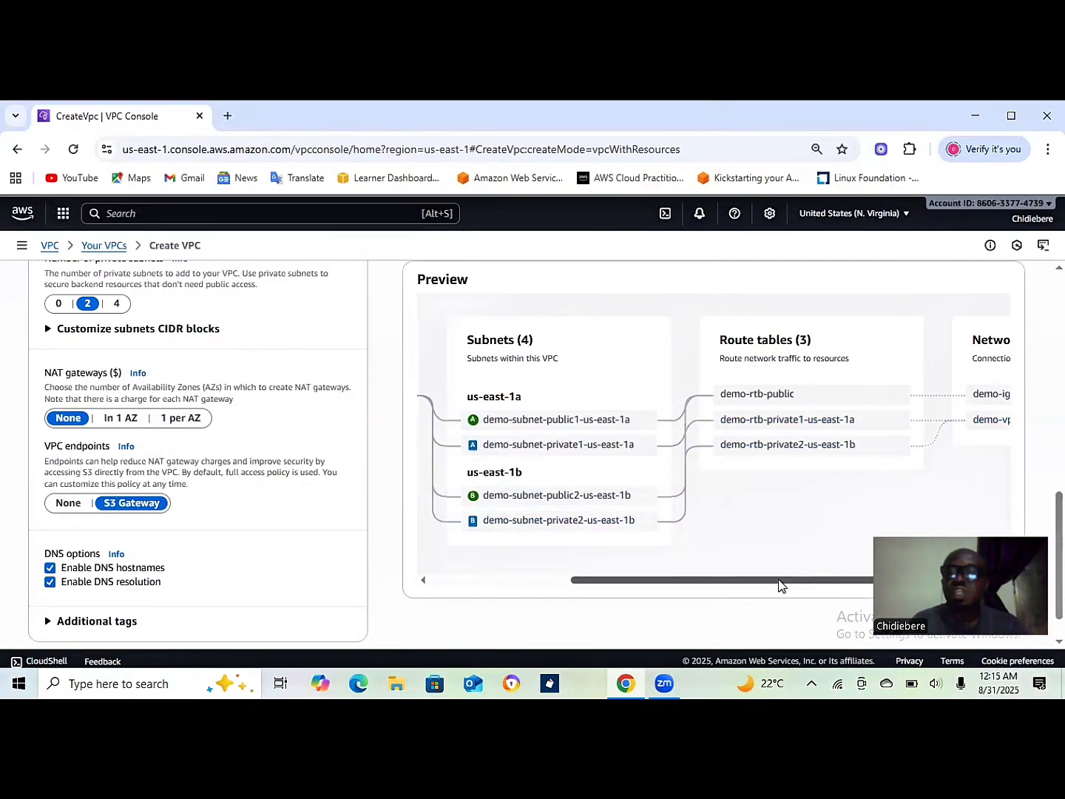
left_click_drag(780, 581, 855, 575)
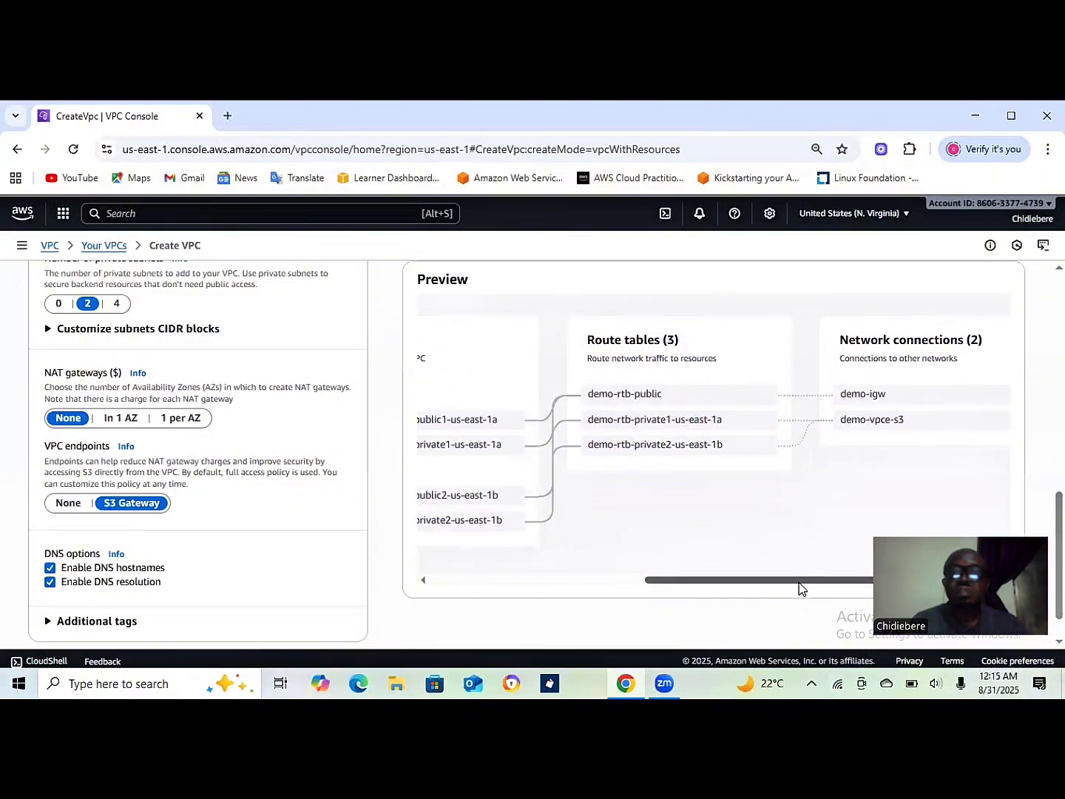
left_click_drag(799, 583, 523, 577)
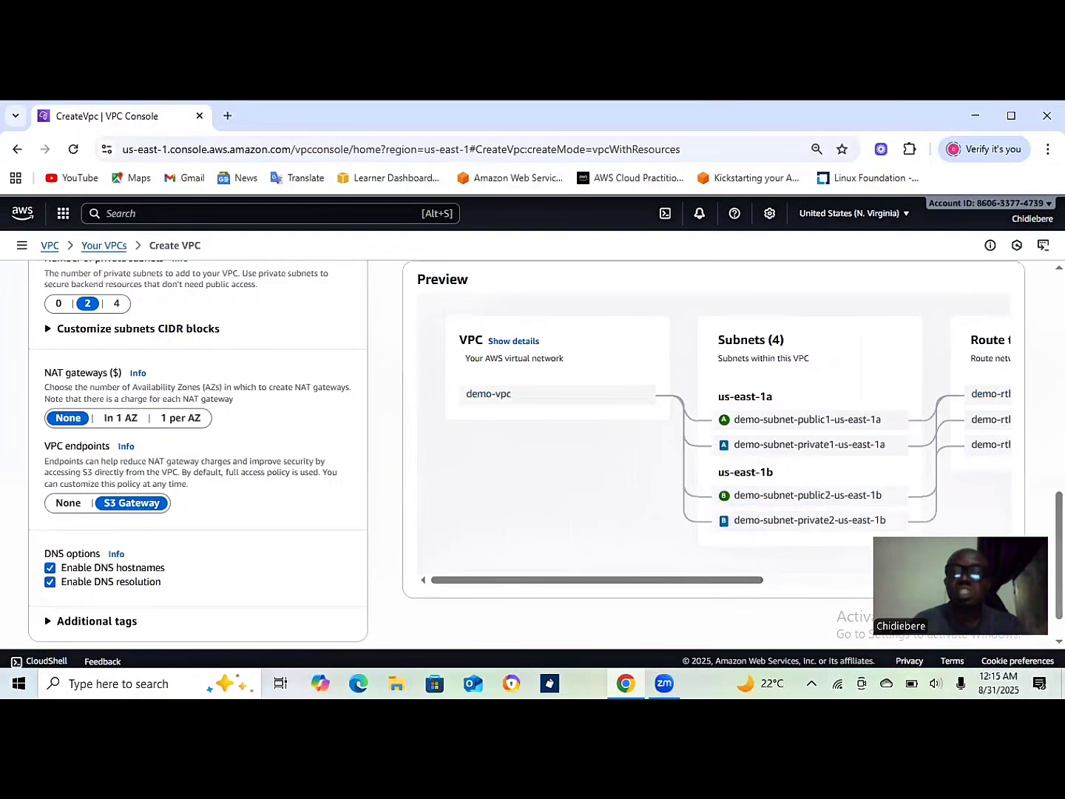
Create the VPC with the configured settings and review the creation workflow's details.
scroll(199, 450, "down", 1)
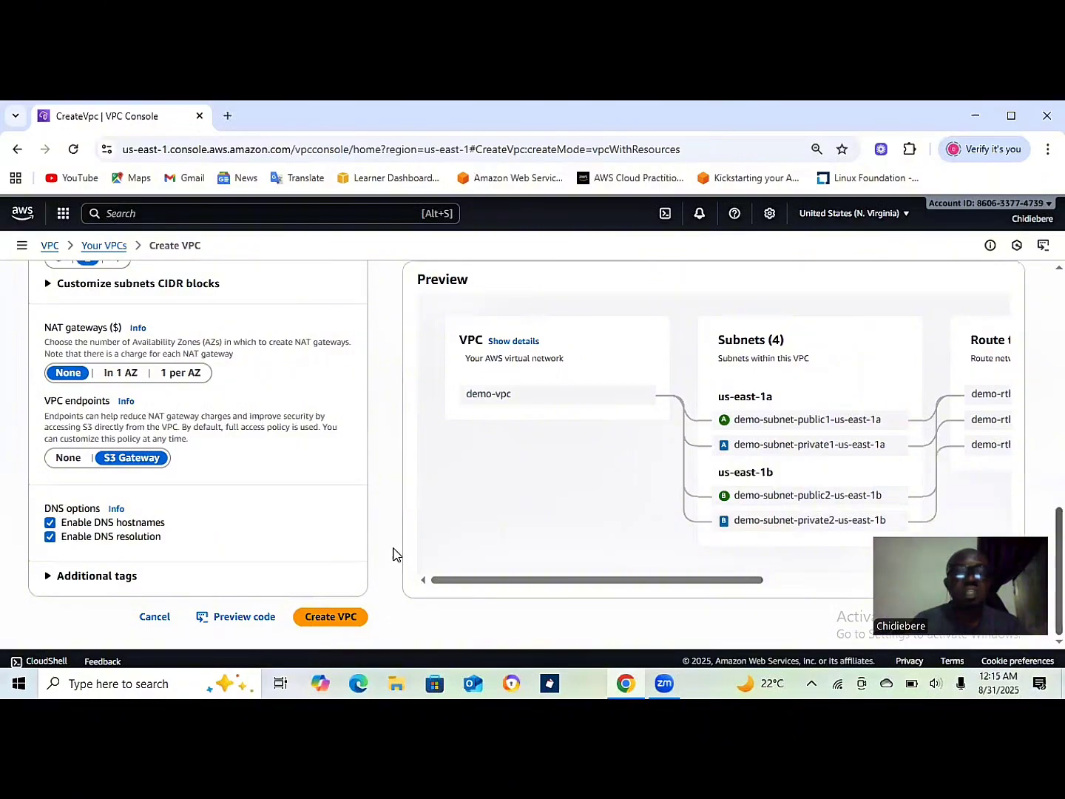
left_click(330, 615)
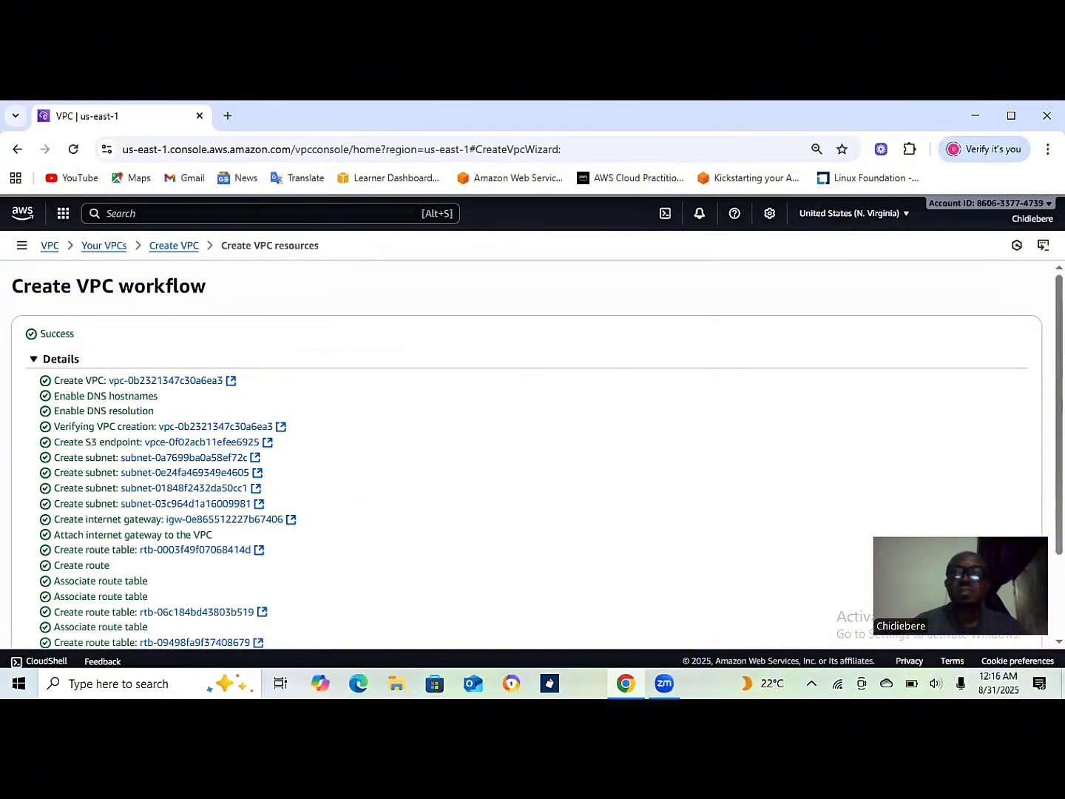
scroll(174, 438, "down", 2)
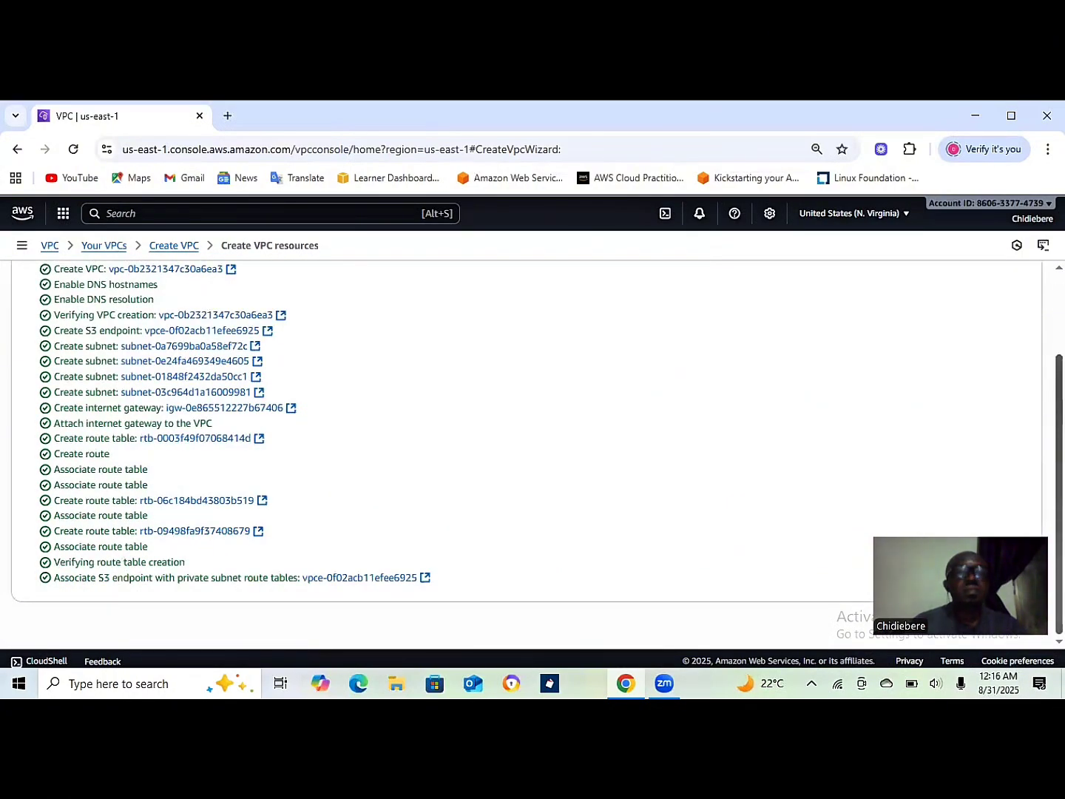
scroll(527, 455, "up", 2)
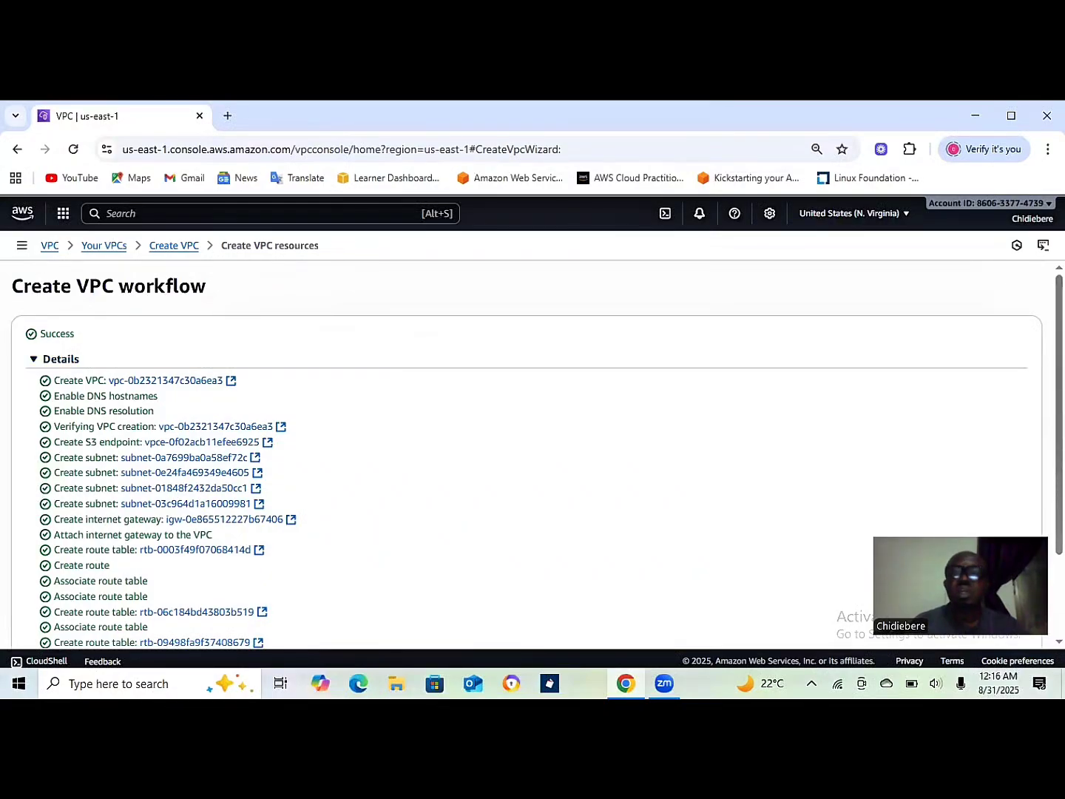
Review the remaining entries of the VPC creation workflow and open the refreshed list of VPCs.
scroll(527, 455, "down", 2)
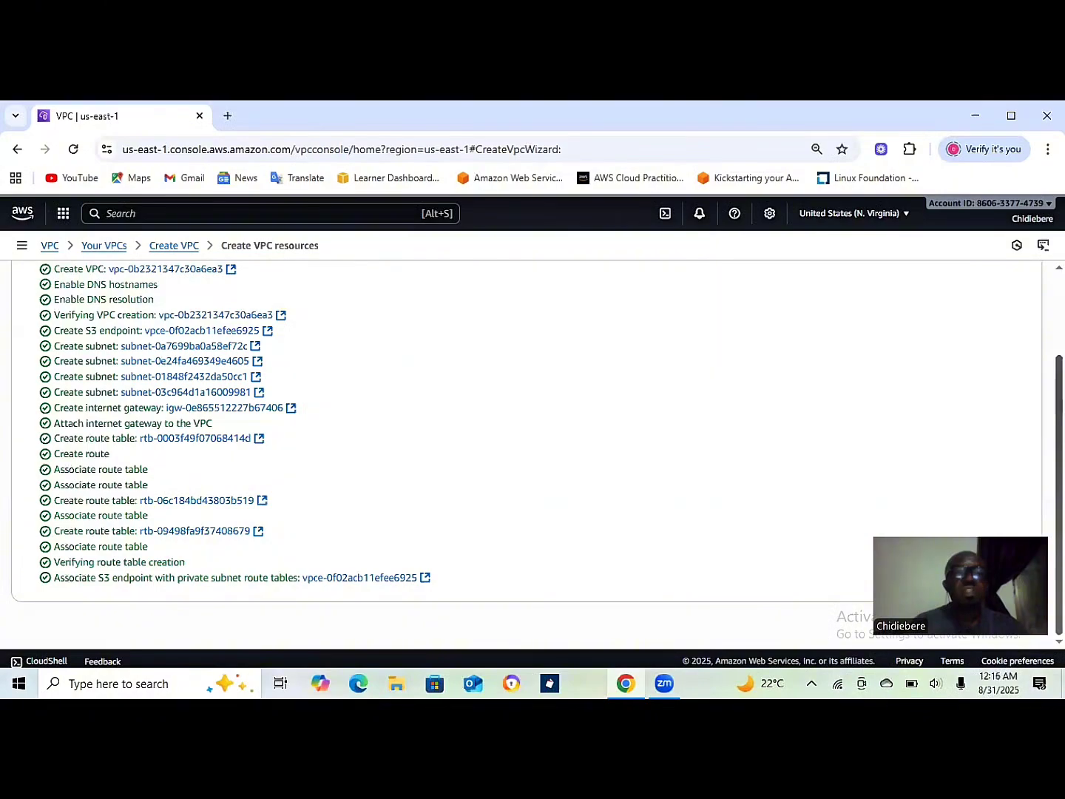
scroll(528, 455, "up", 2)
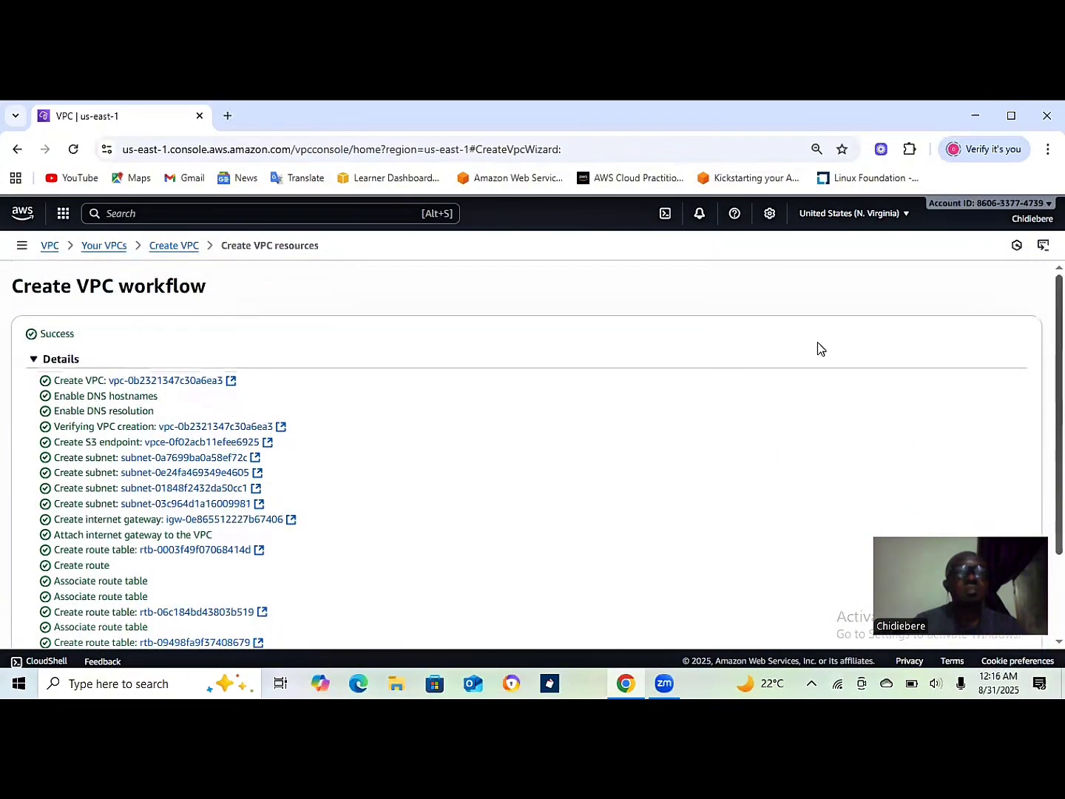
left_click(109, 244)
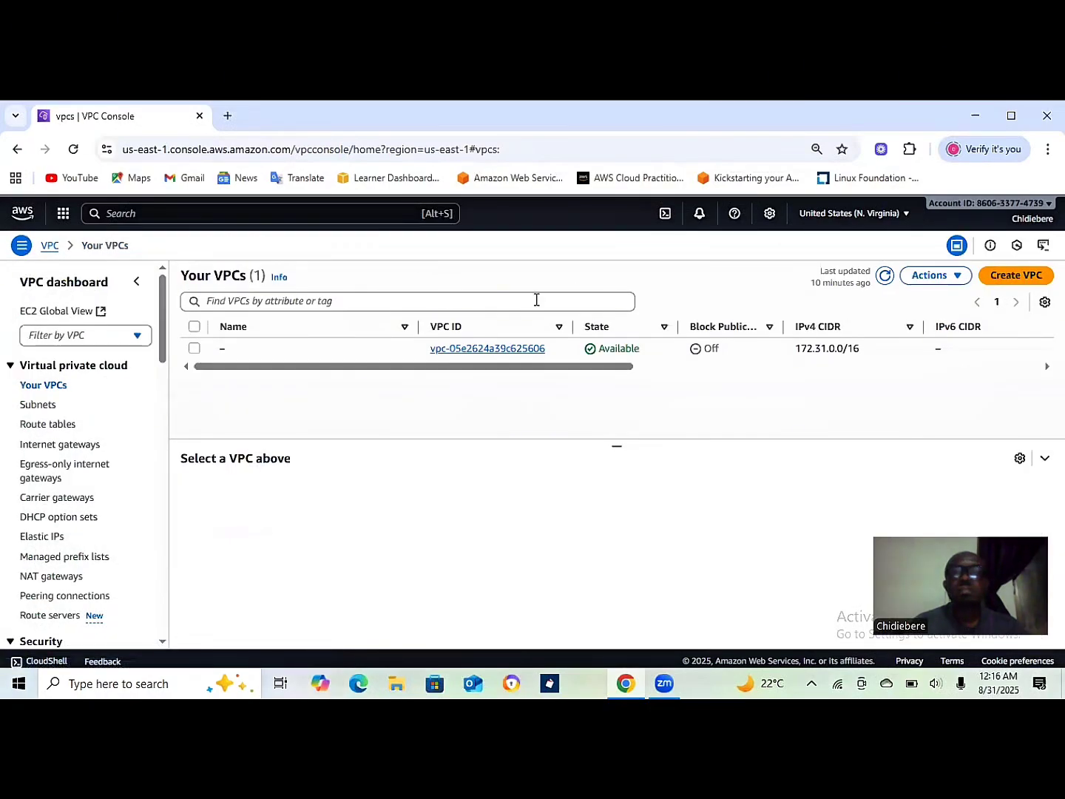
left_click(884, 277)
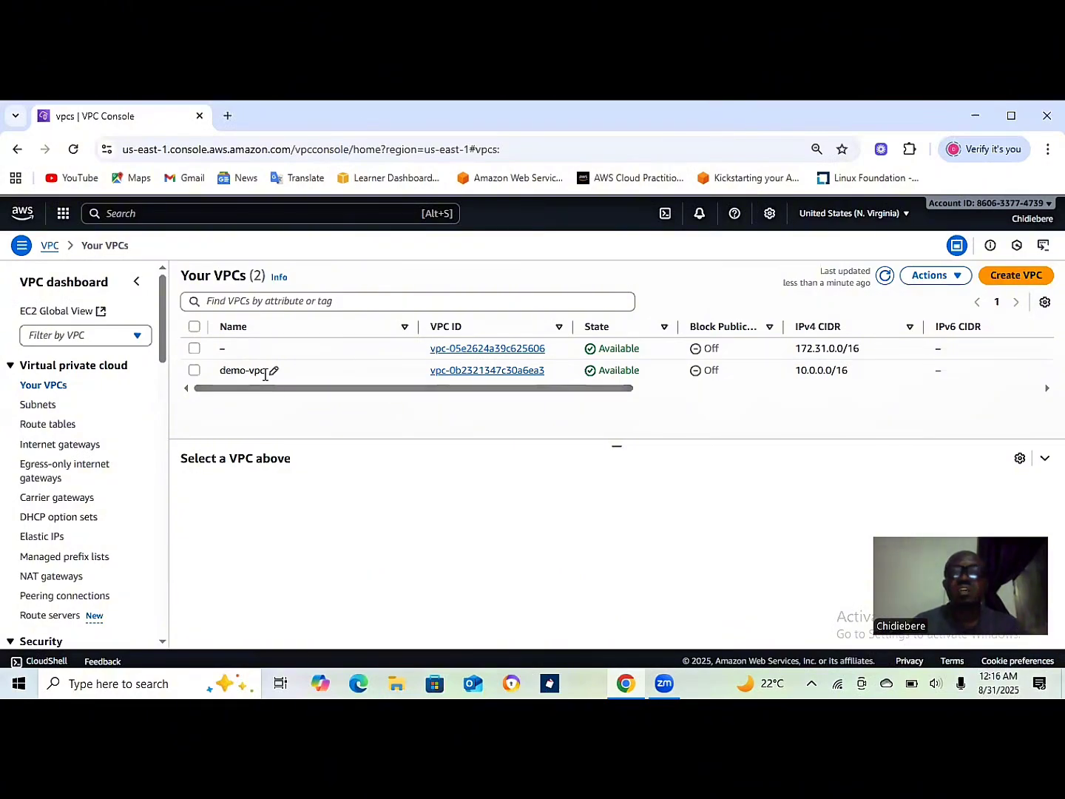
left_click_drag(336, 390, 299, 397)
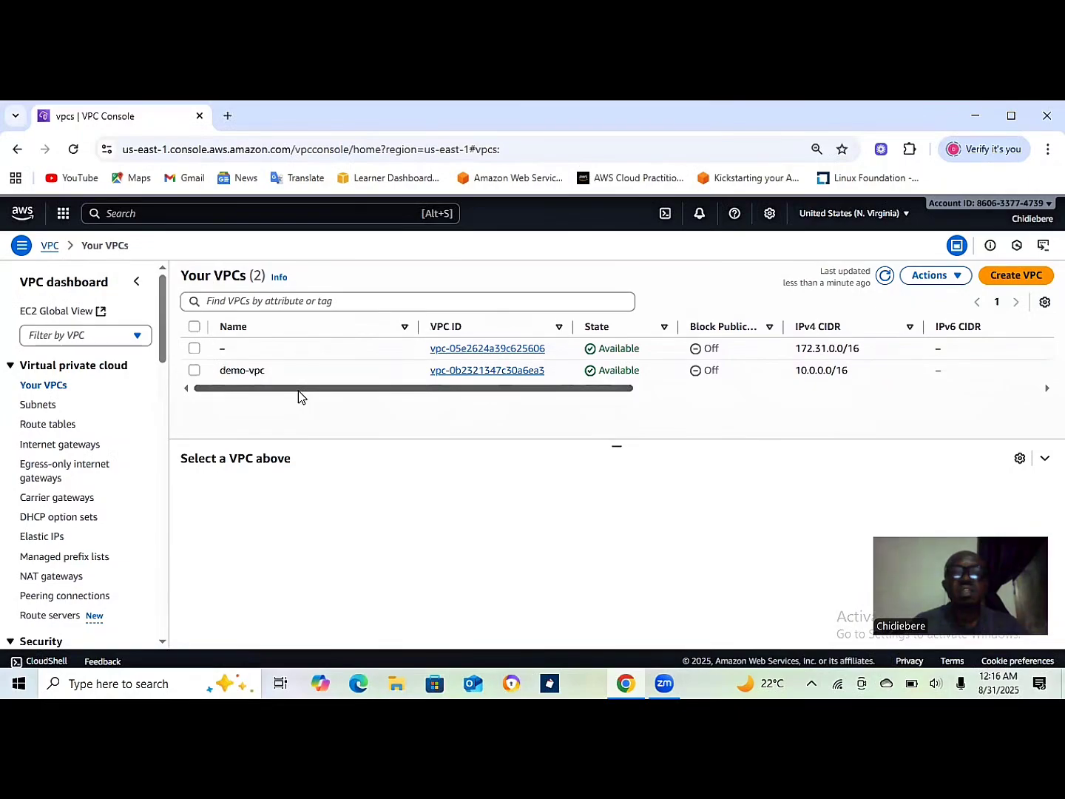
Select demo-vpc in the VPC list and review its details, including DNS, tenancy, CIDR and network ACL settings.
left_click(196, 372)
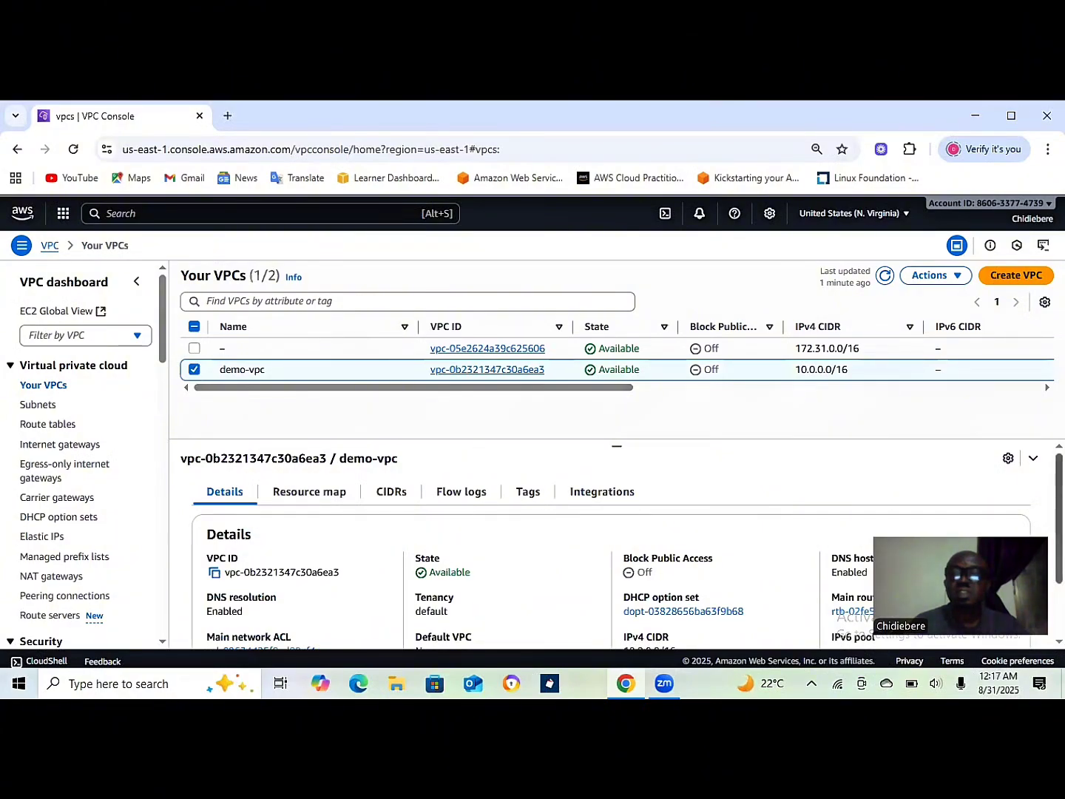
scroll(614, 555, "down", 1)
scroll(613, 555, "down", 1)
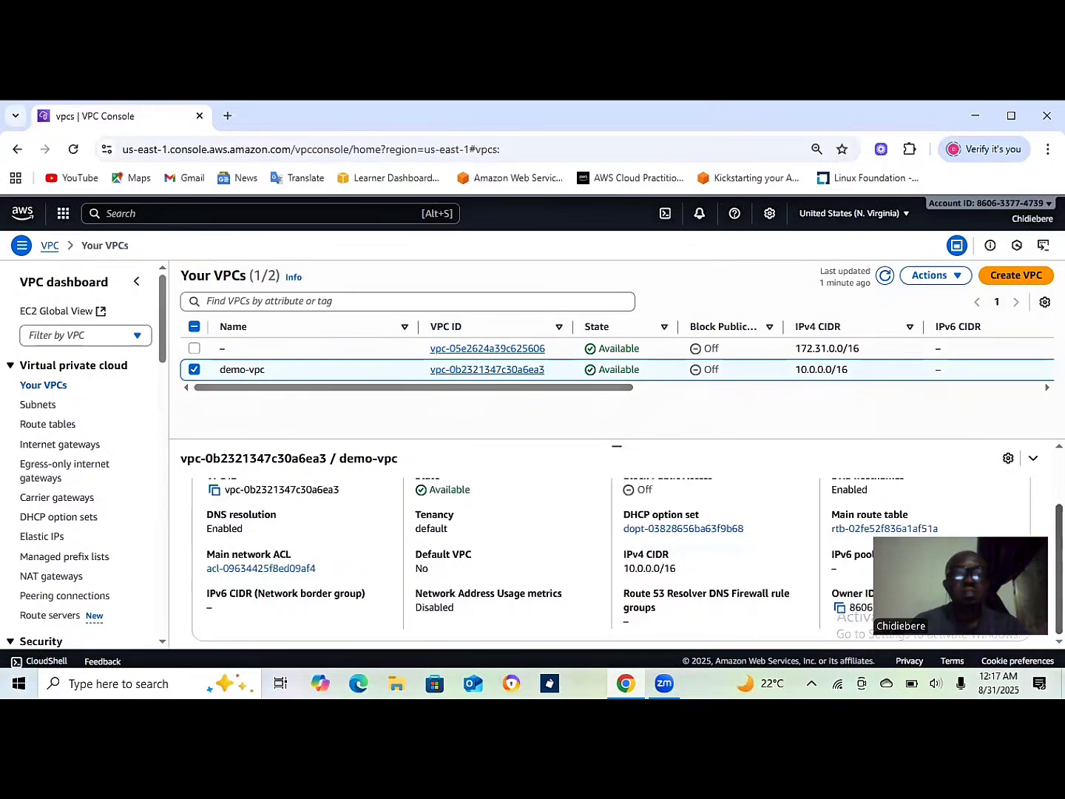
scroll(614, 555, "up", 1)
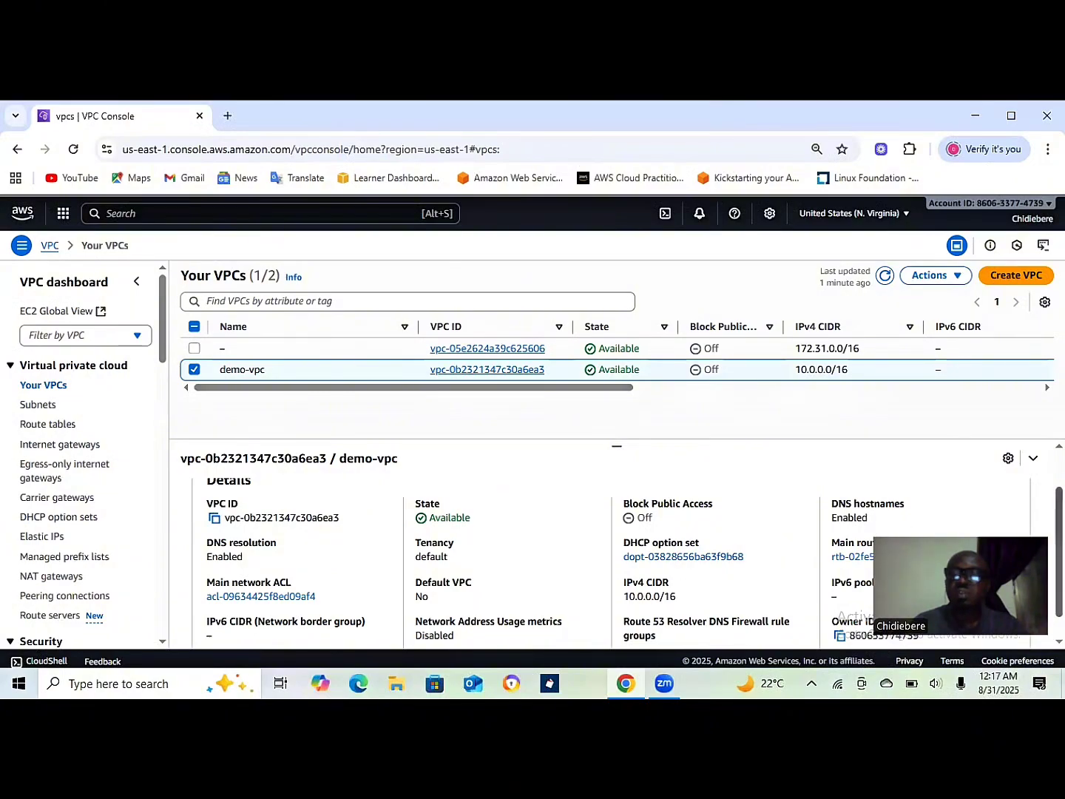
scroll(615, 554, "down", 1)
scroll(613, 555, "up", 3)
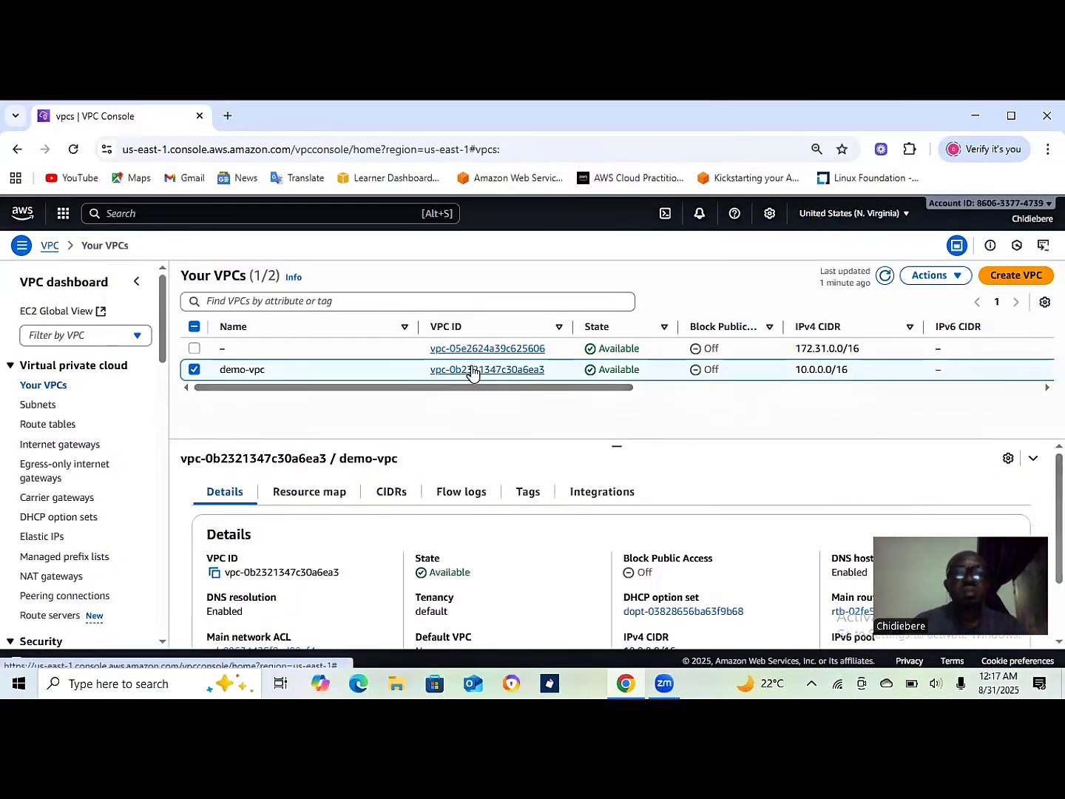
Open demo-vpc's own page and examine its resource map and the actions available for it.
left_click(471, 369)
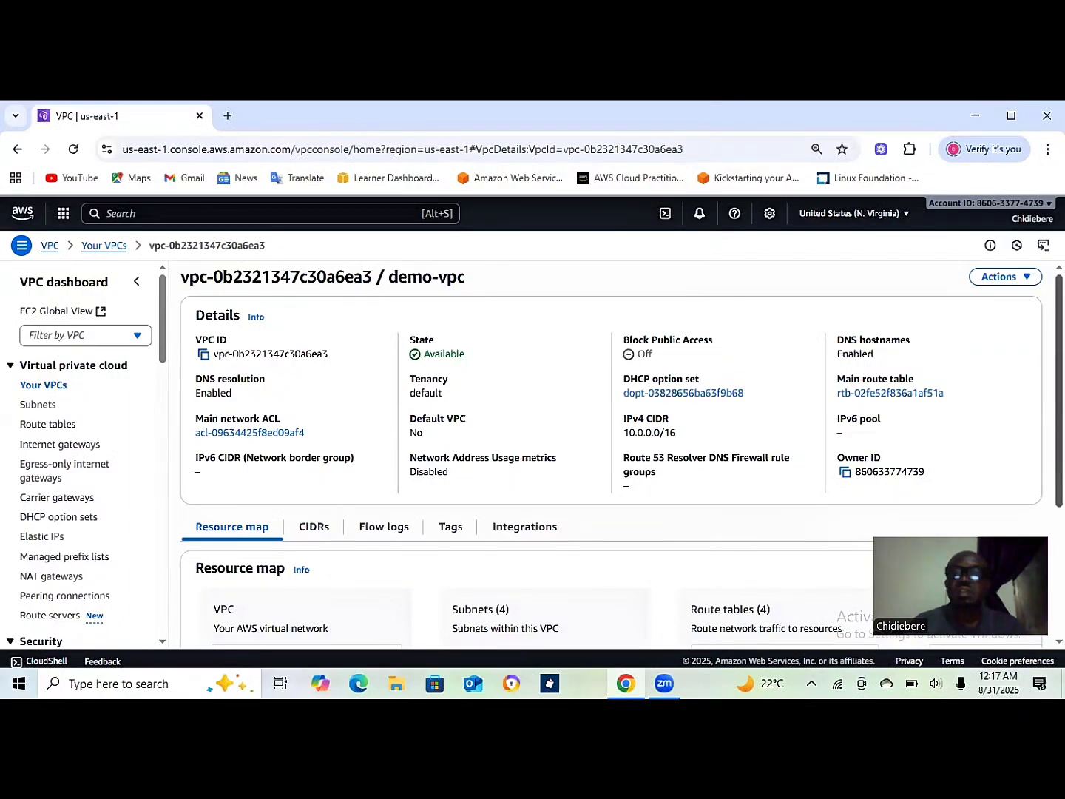
scroll(614, 451, "down", 1)
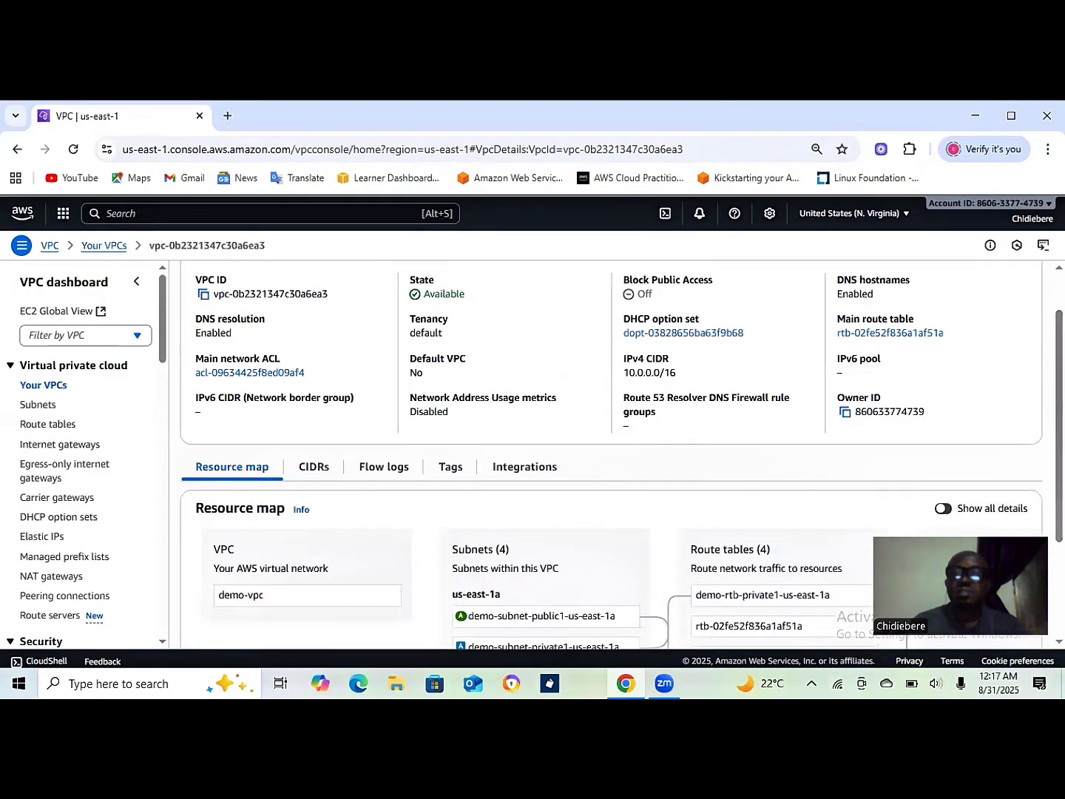
left_click_drag(1015, 589, 1002, 364)
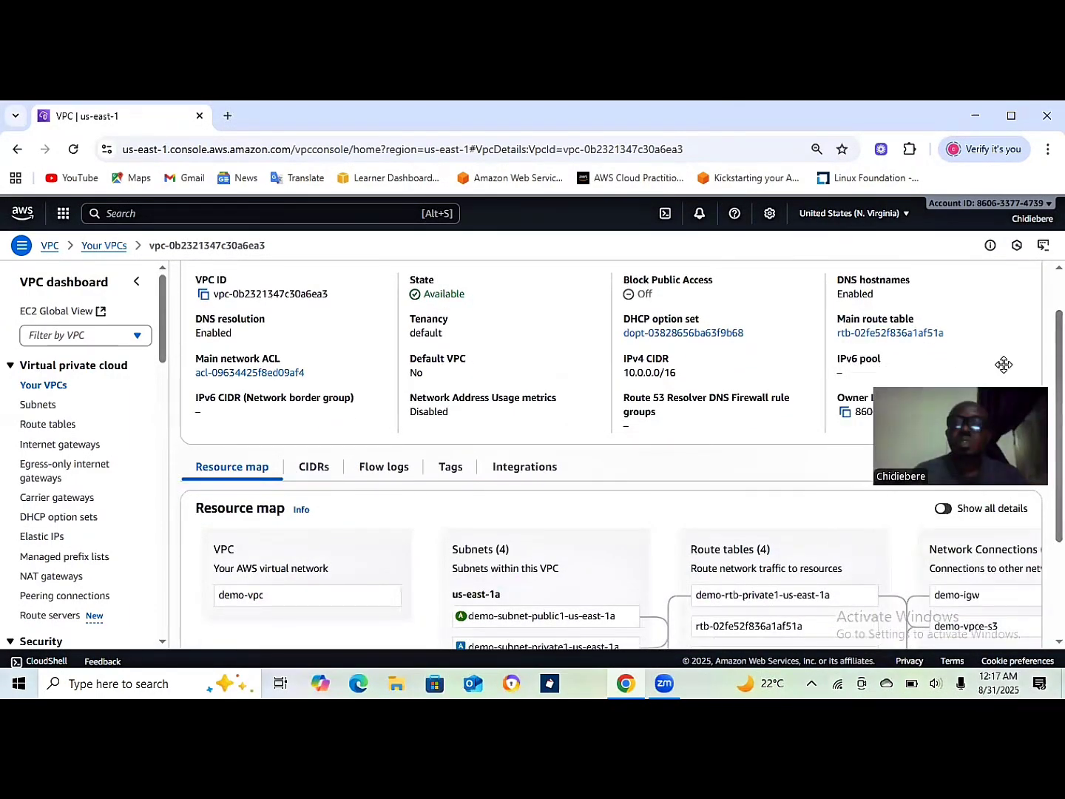
scroll(614, 451, "down", 2)
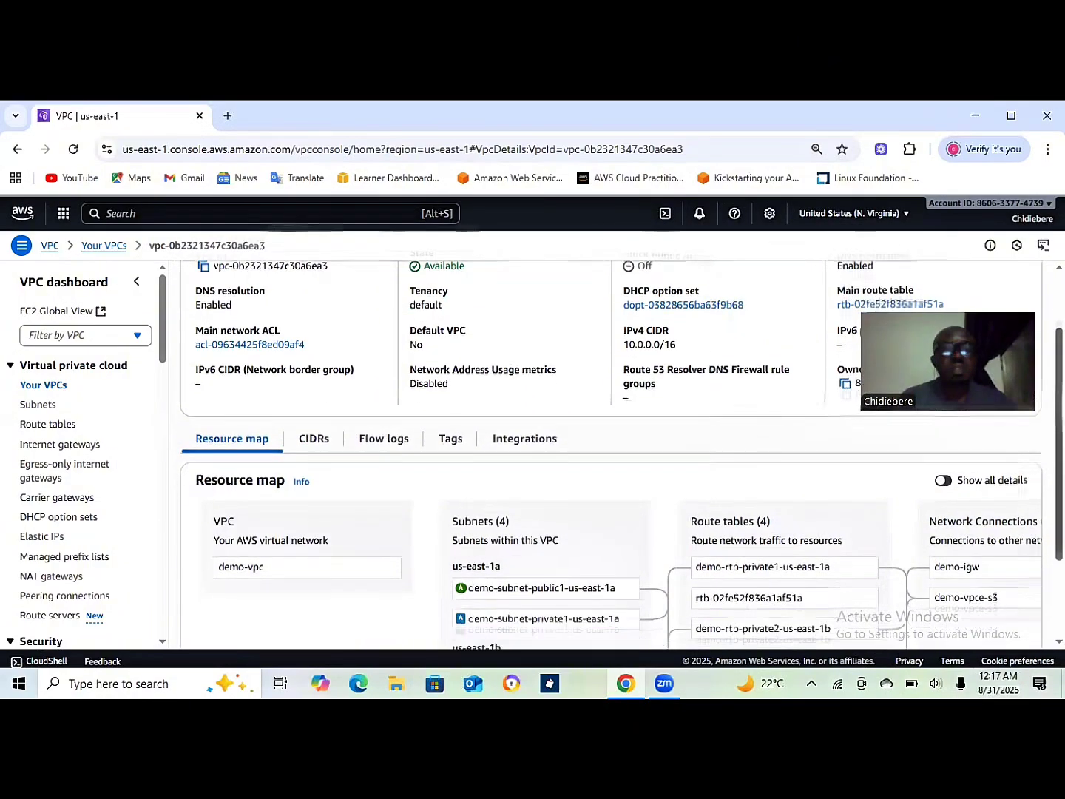
scroll(615, 450, "up", 1)
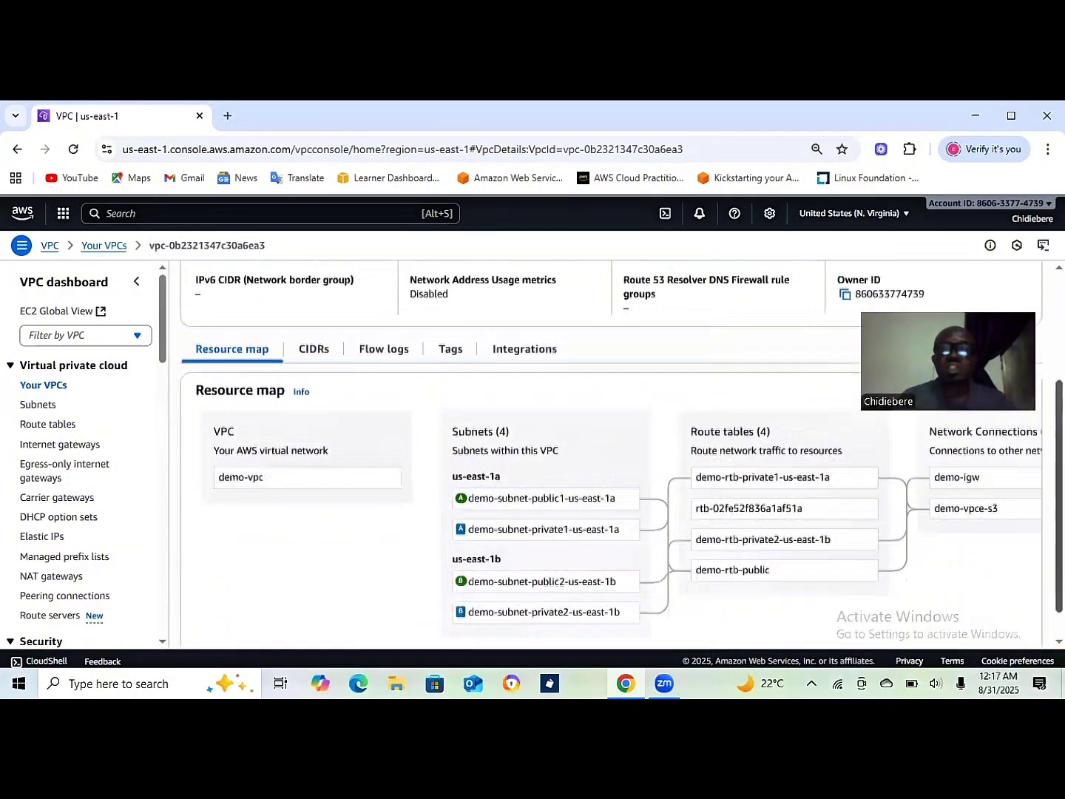
scroll(1028, 523, "down", 1)
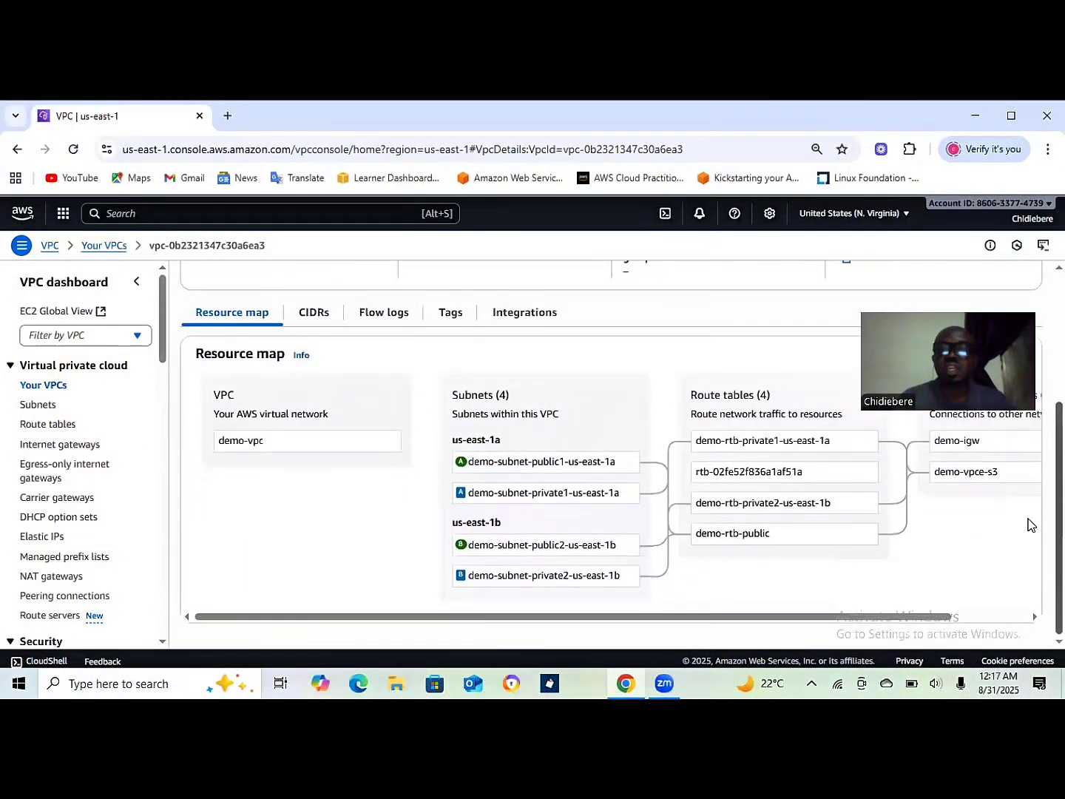
left_click_drag(858, 617, 754, 600)
scroll(569, 454, "up", 3)
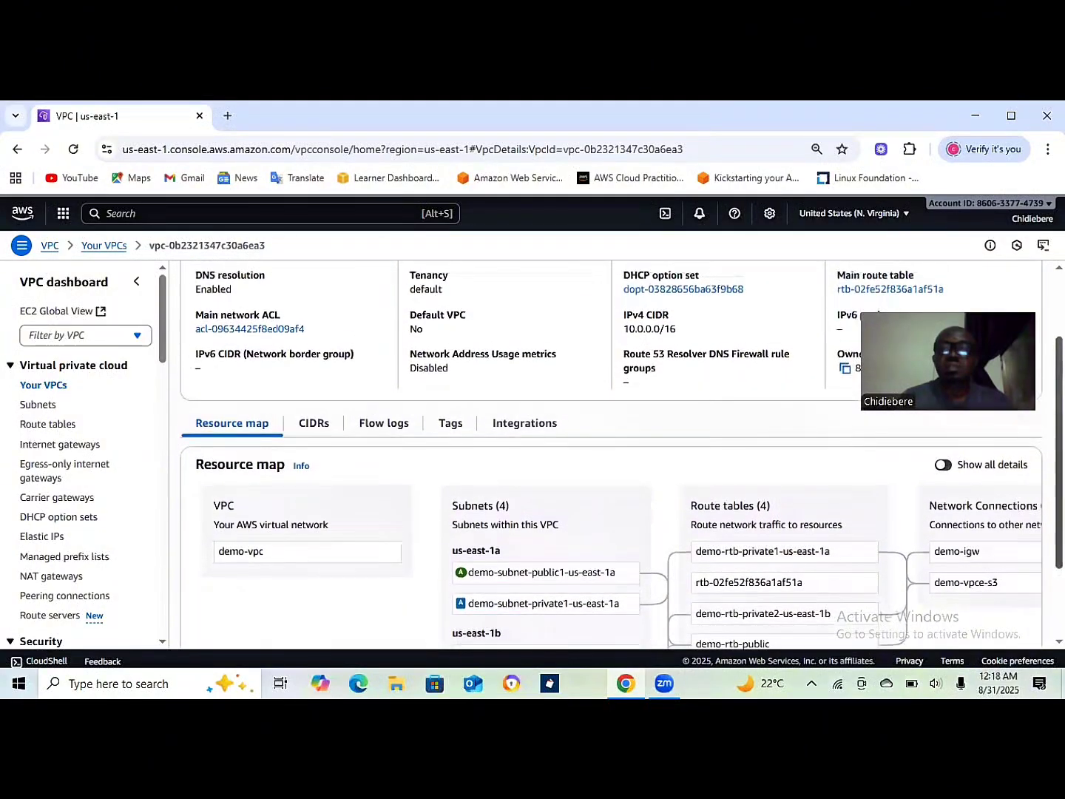
scroll(570, 455, "up", 1)
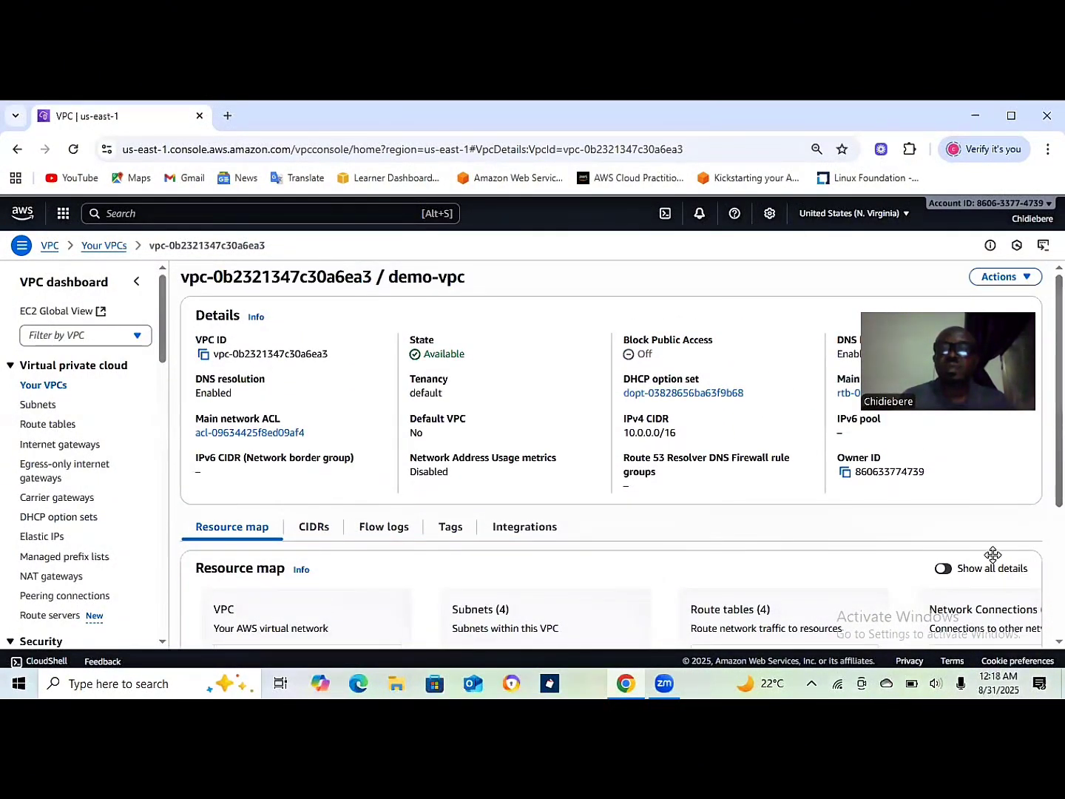
left_click_drag(968, 329, 993, 555)
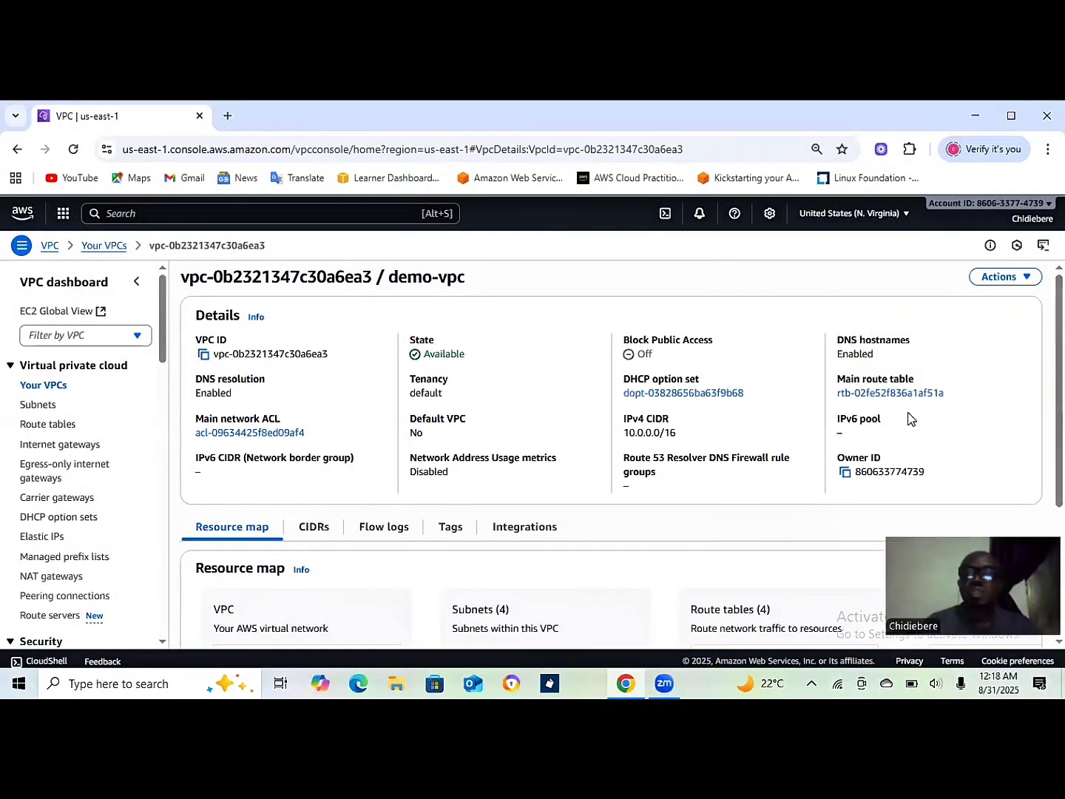
left_click(1027, 277)
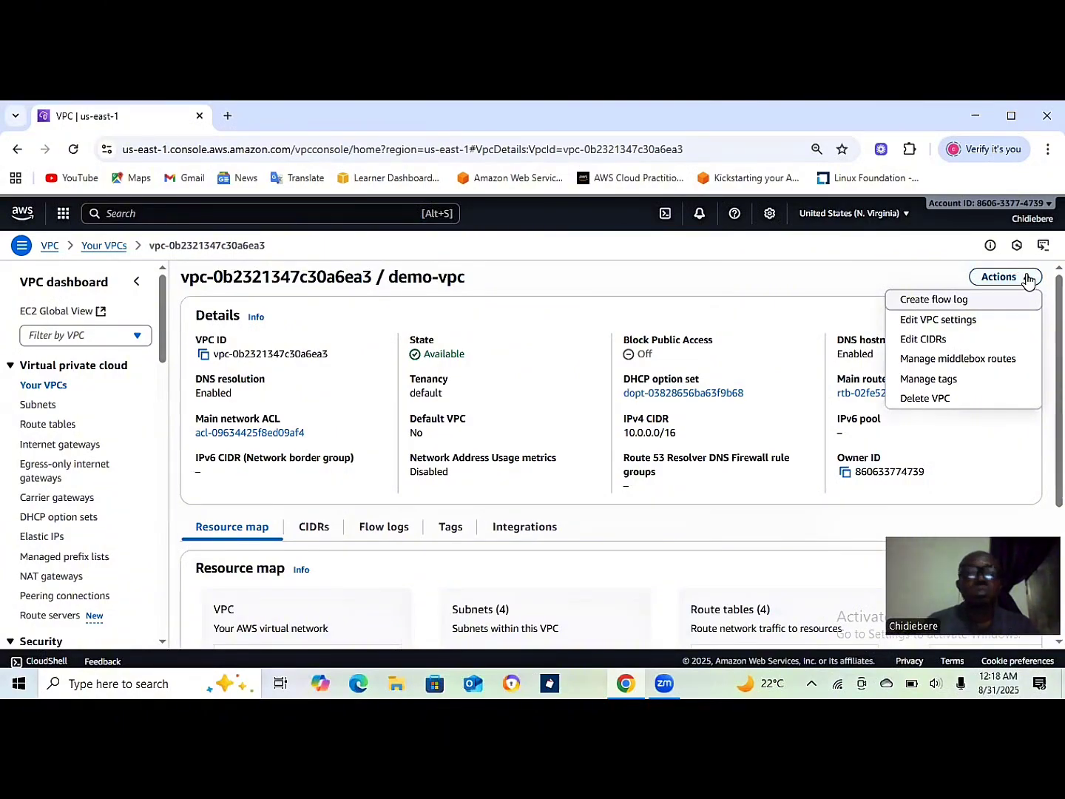
left_click(1029, 280)
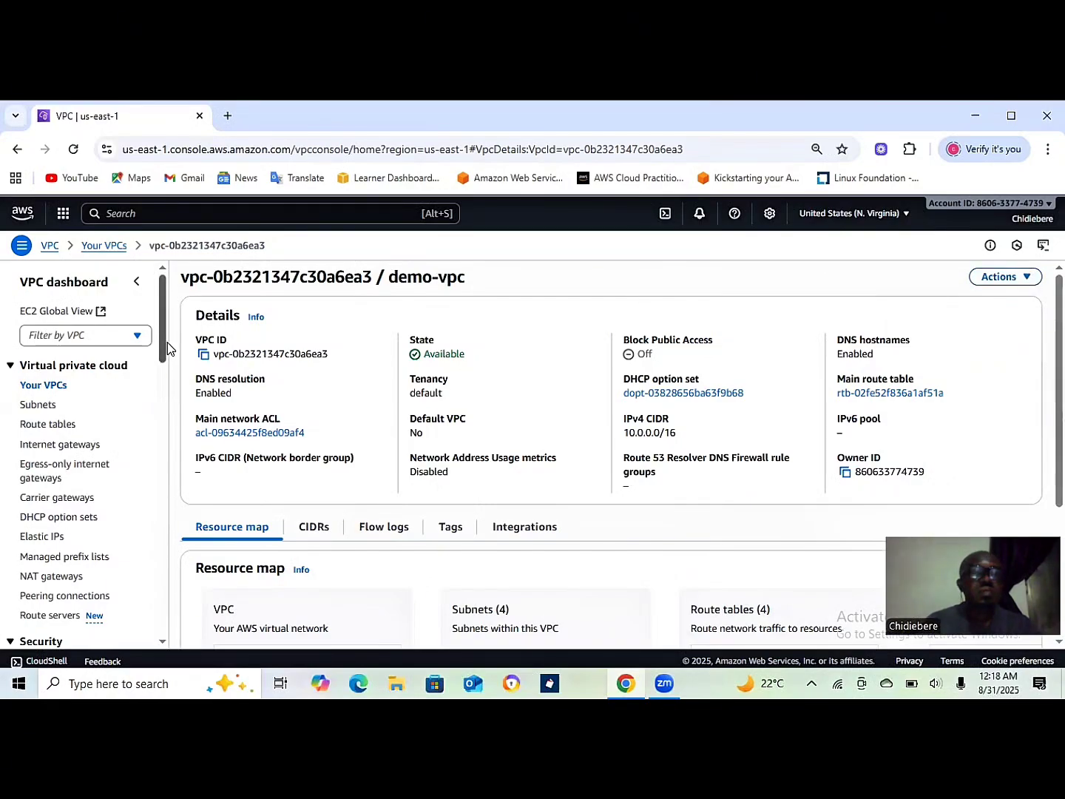
Open the list of subnets, refresh it and examine the demo public and private subnets.
scroll(162, 352, "down", 1)
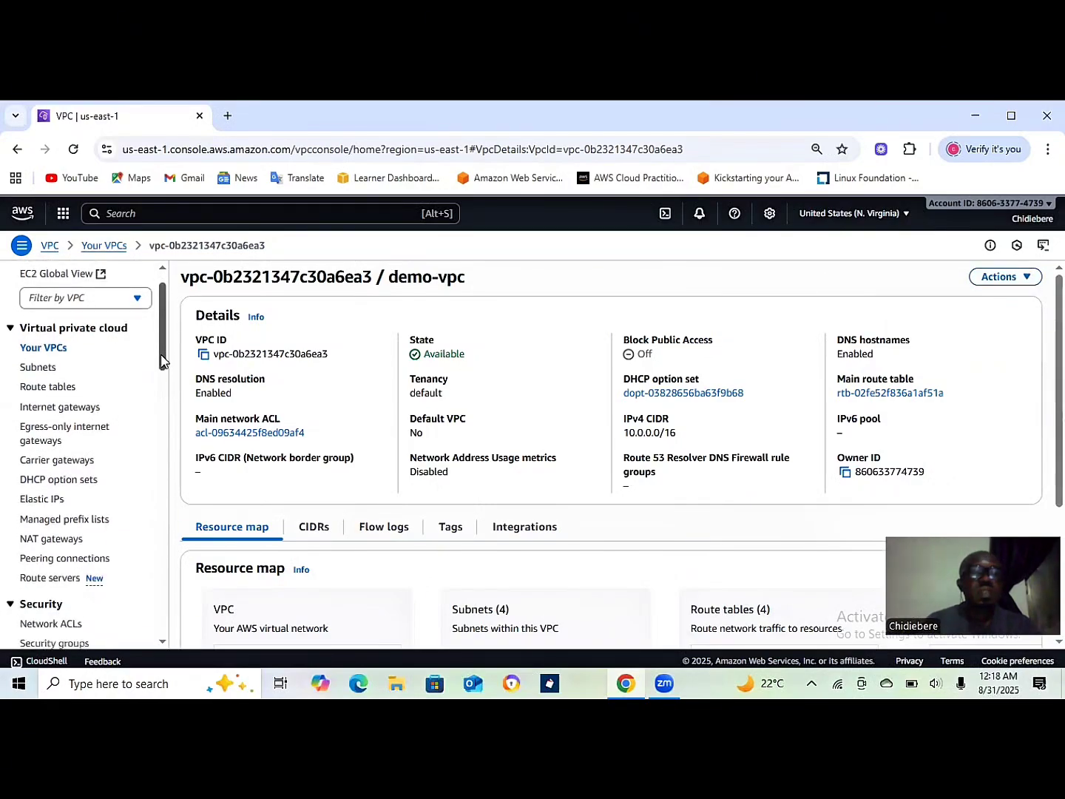
left_click(44, 369)
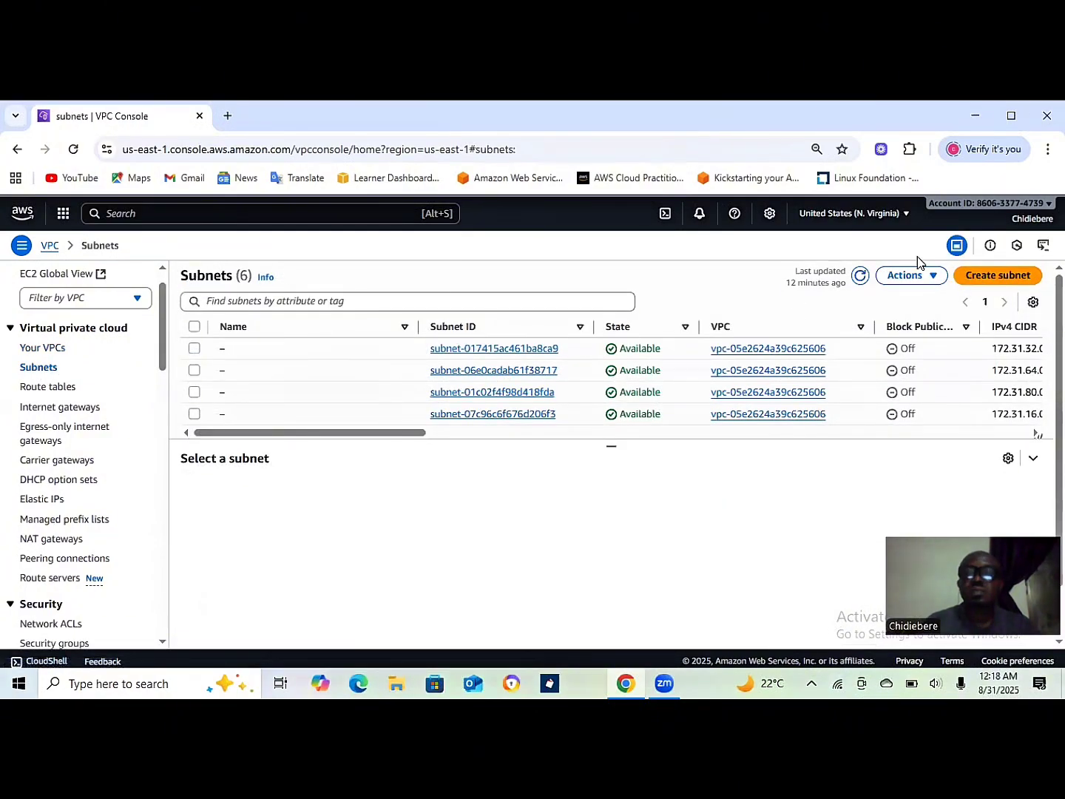
scroll(1037, 435, "down", 3)
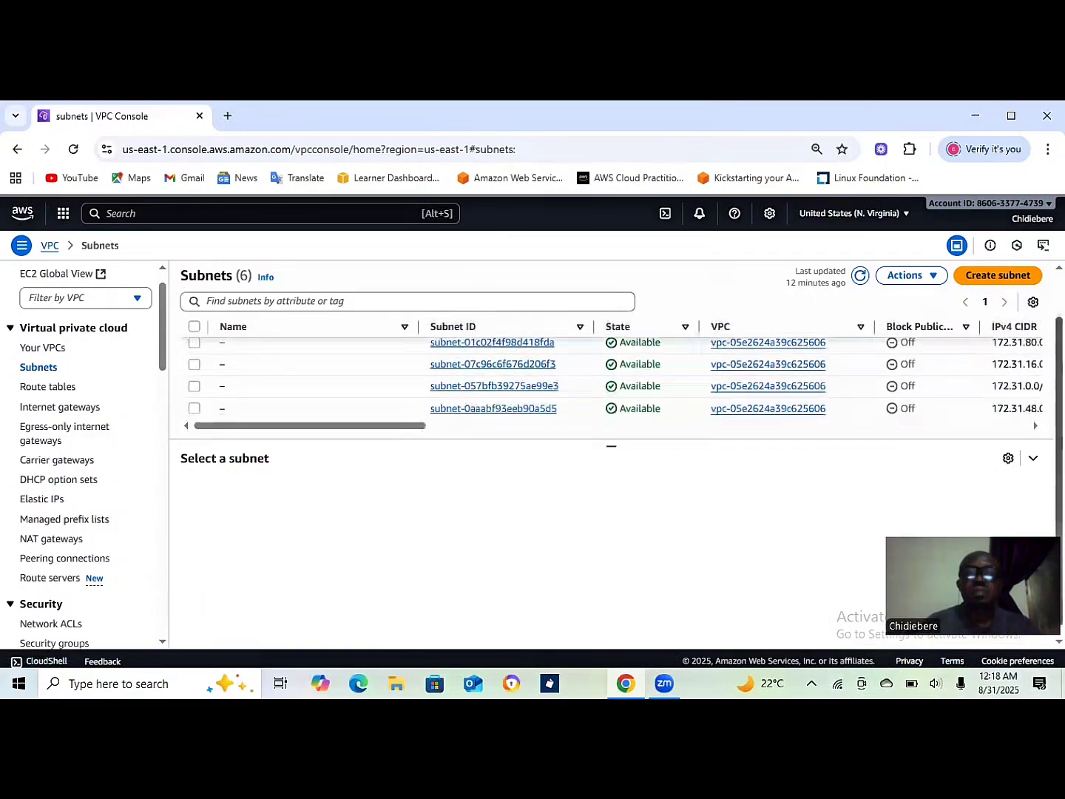
scroll(1038, 435, "up", 3)
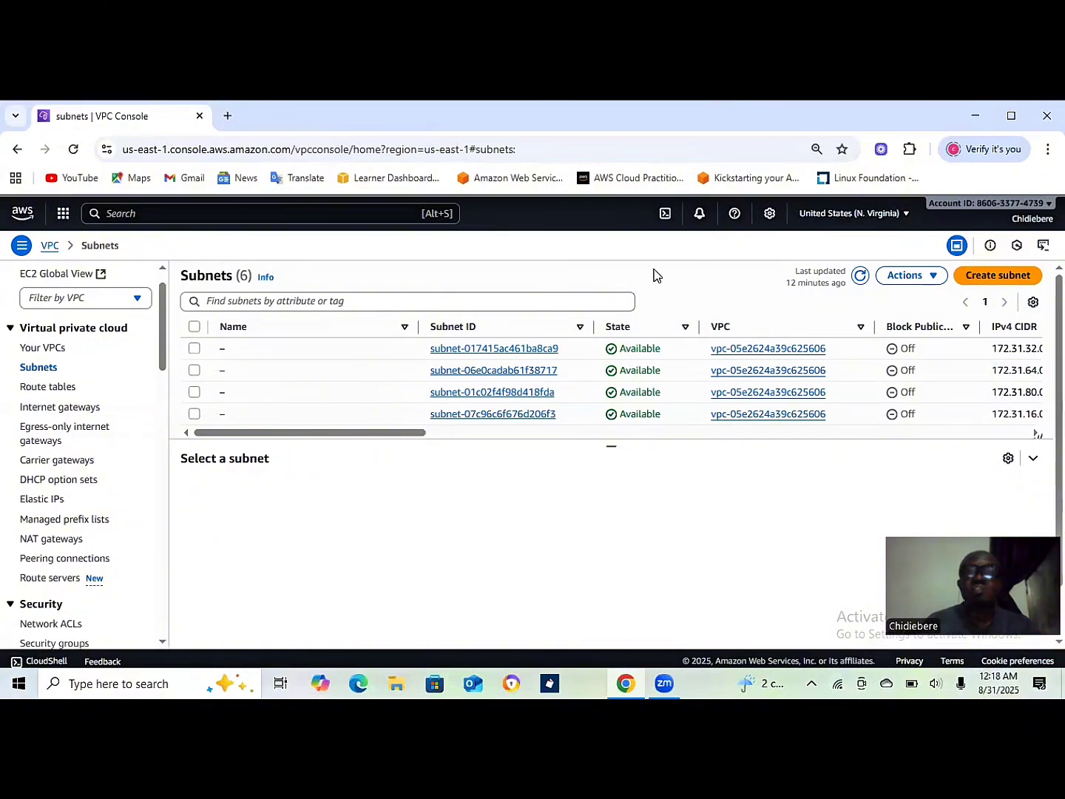
left_click(860, 276)
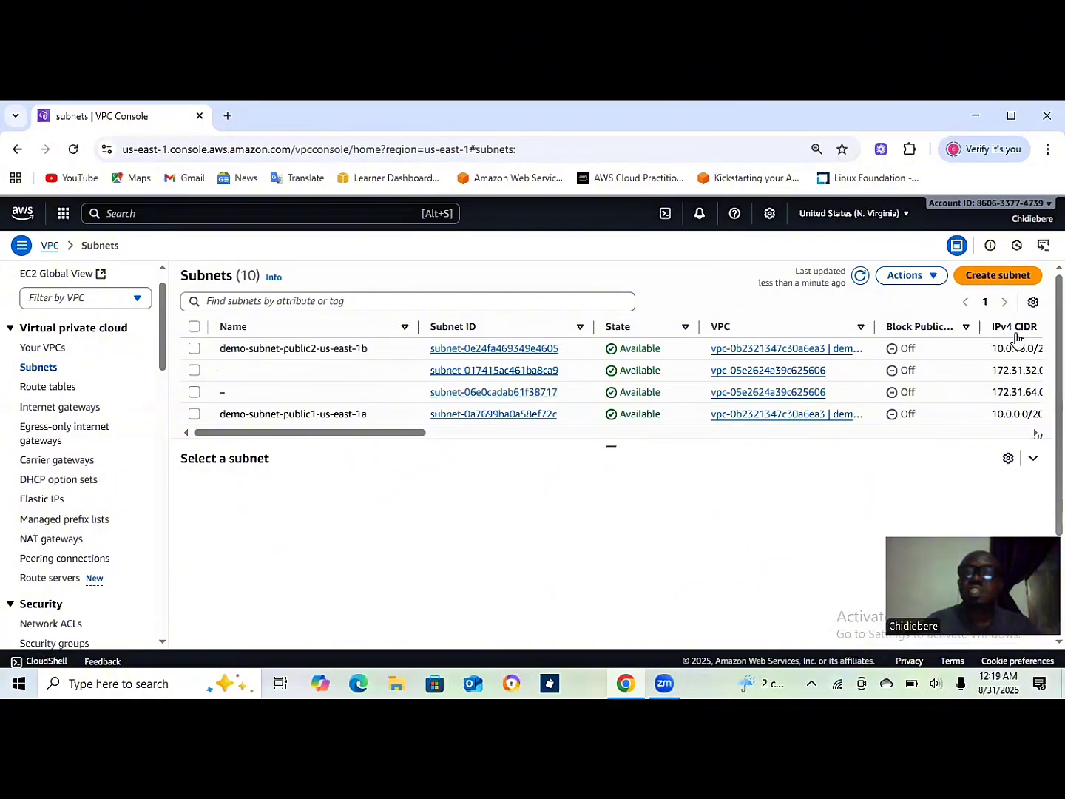
scroll(1037, 435, "down", 3)
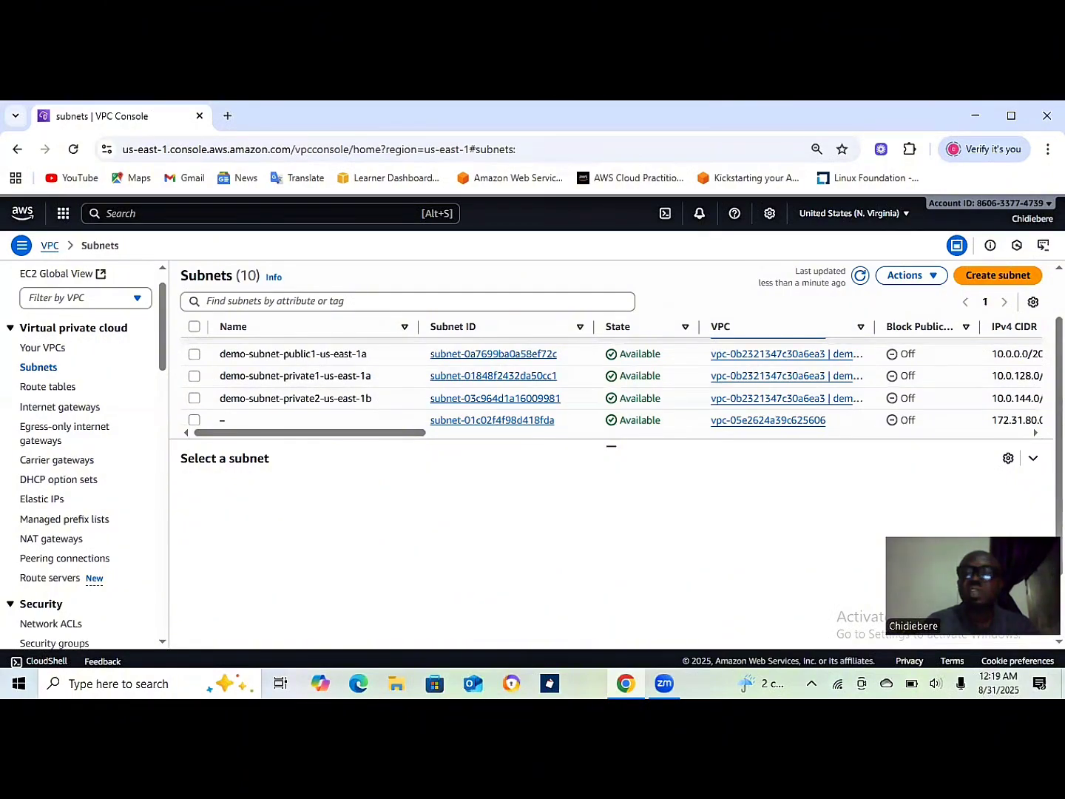
scroll(614, 381, "down", 5)
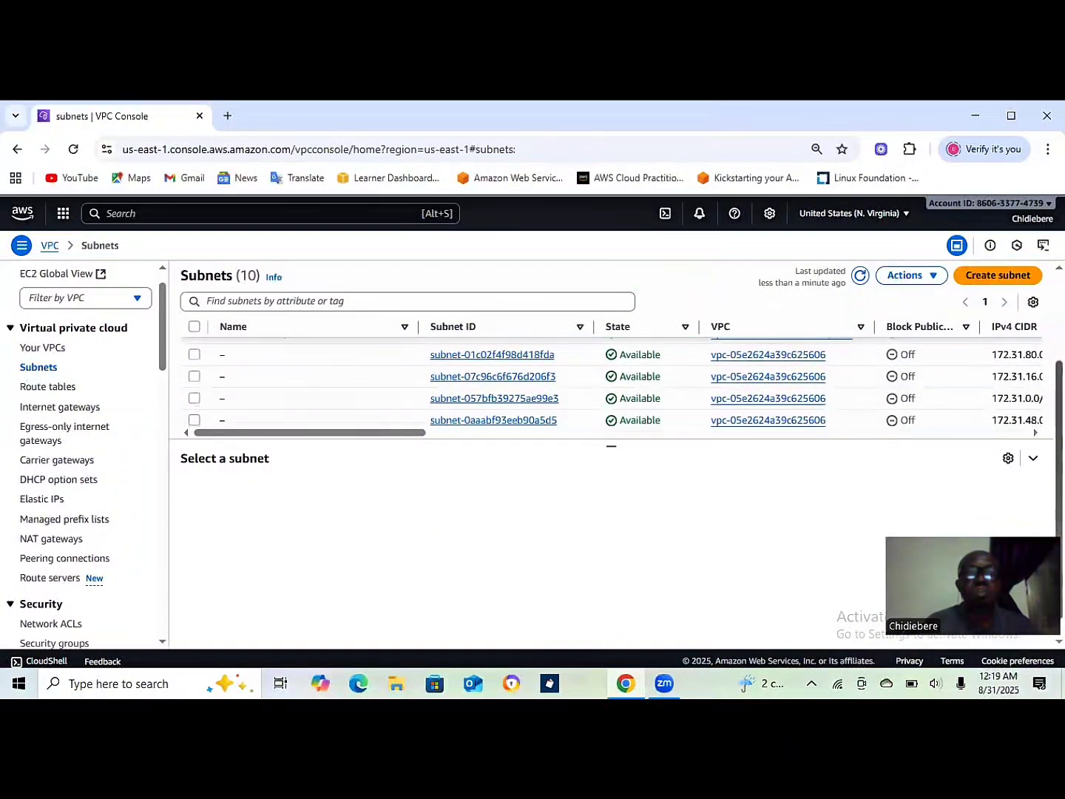
scroll(1037, 434, "up", 5)
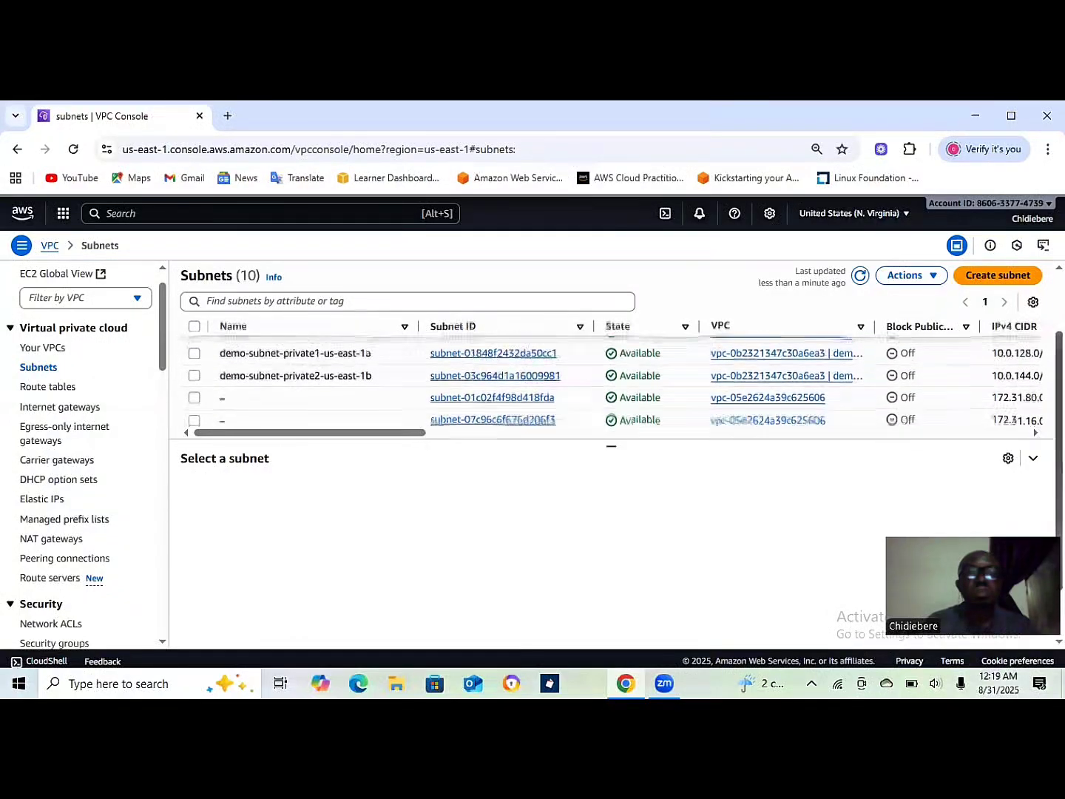
scroll(1038, 435, "up", 2)
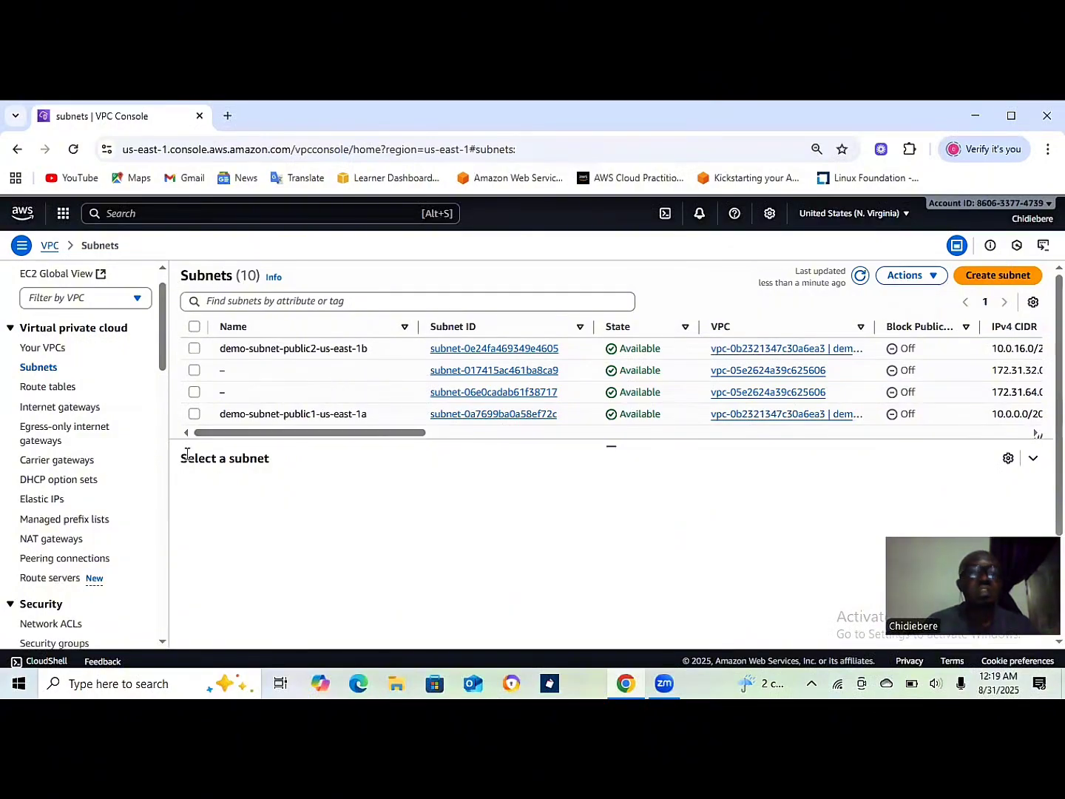
Open the list of route tables and examine the demo private and public tables with their subnet associations.
left_click(45, 388)
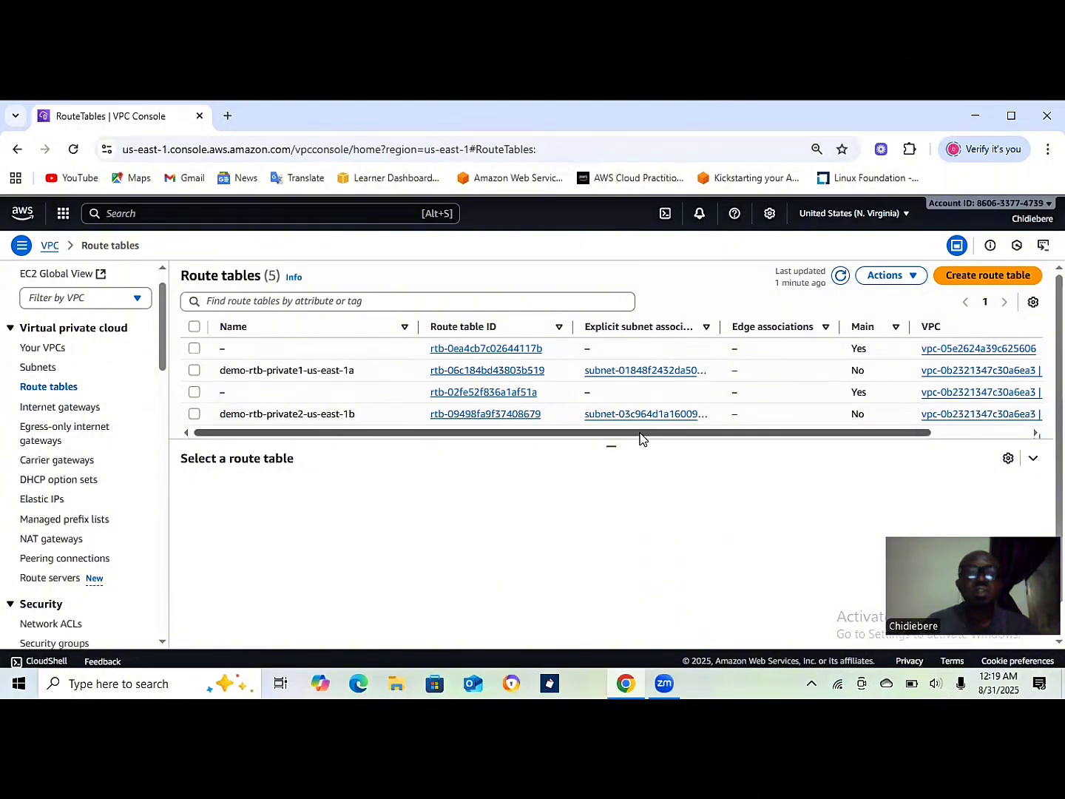
left_click_drag(639, 432, 581, 428)
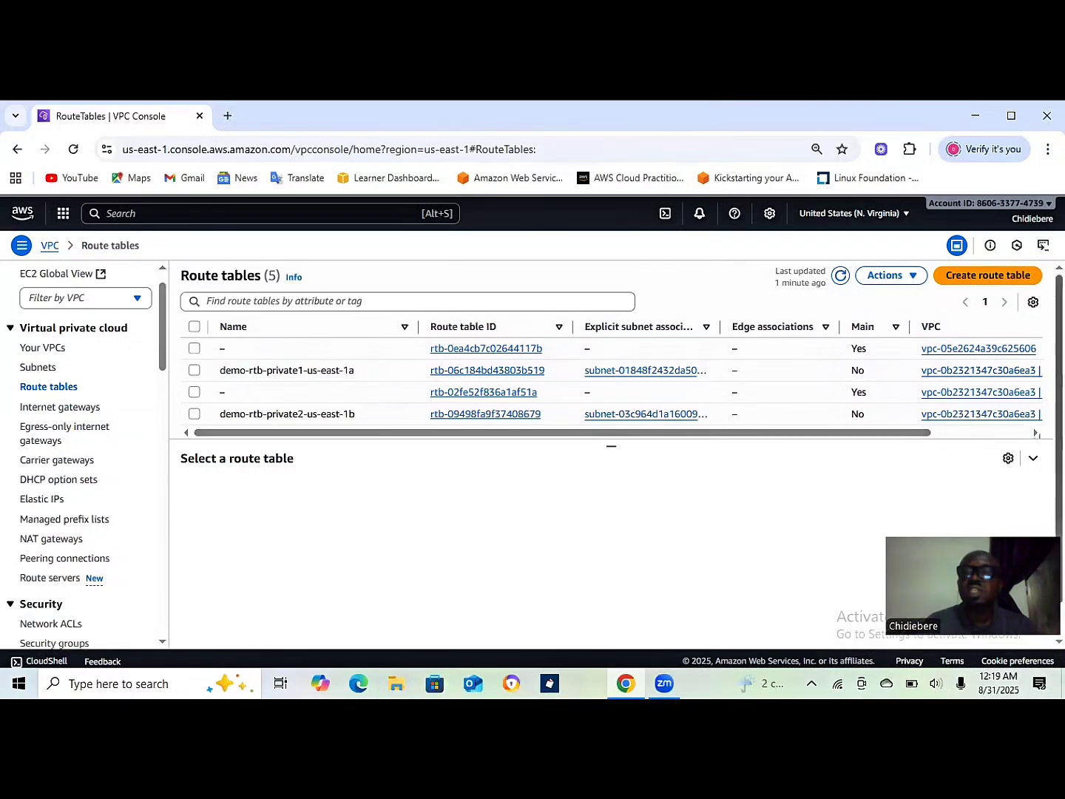
scroll(547, 383, "down", 2)
scroll(547, 383, "up", 1)
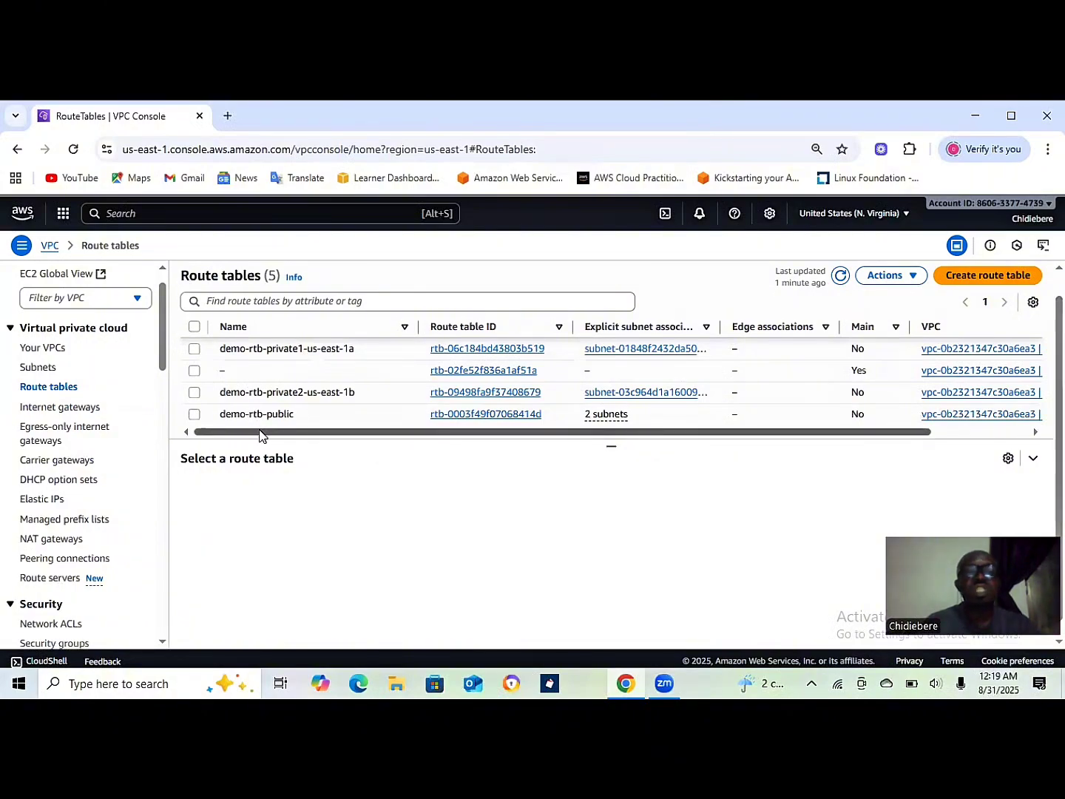
mouse_move(259, 434)
left_mouse_down()
mouse_move(342, 423)
mouse_move(249, 425)
left_mouse_up()
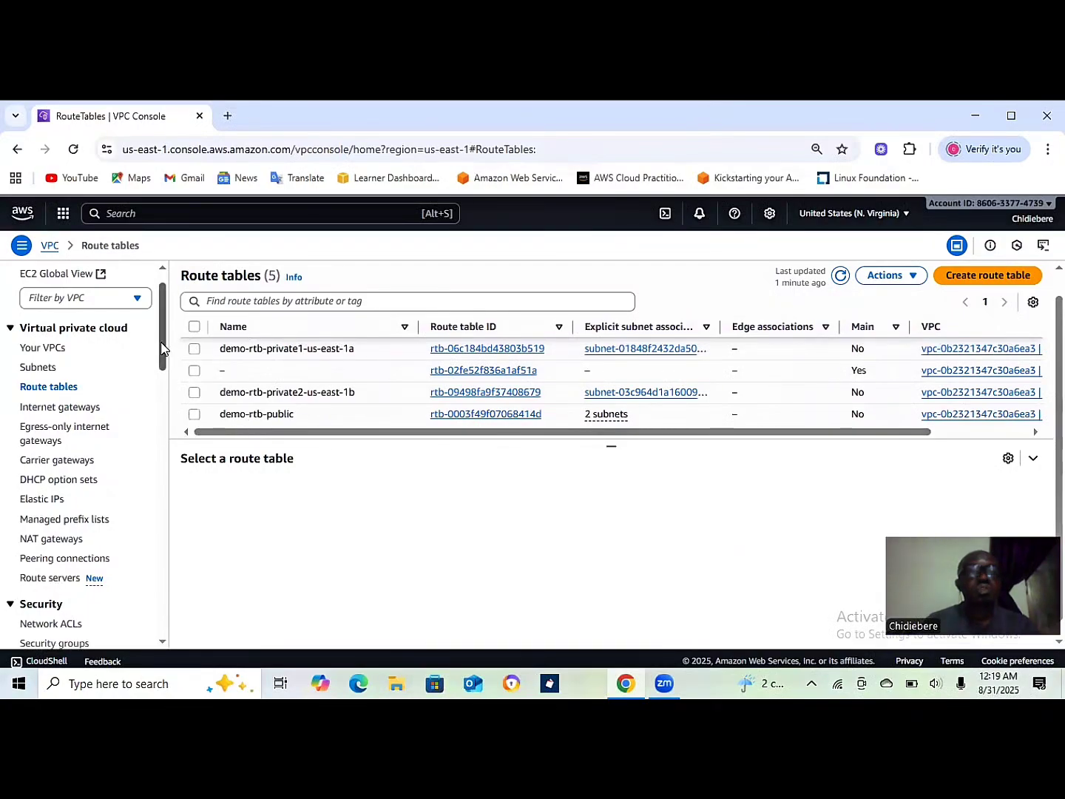
Switch to the EC2 service and open its list of instances.
left_click_drag(163, 347, 163, 301)
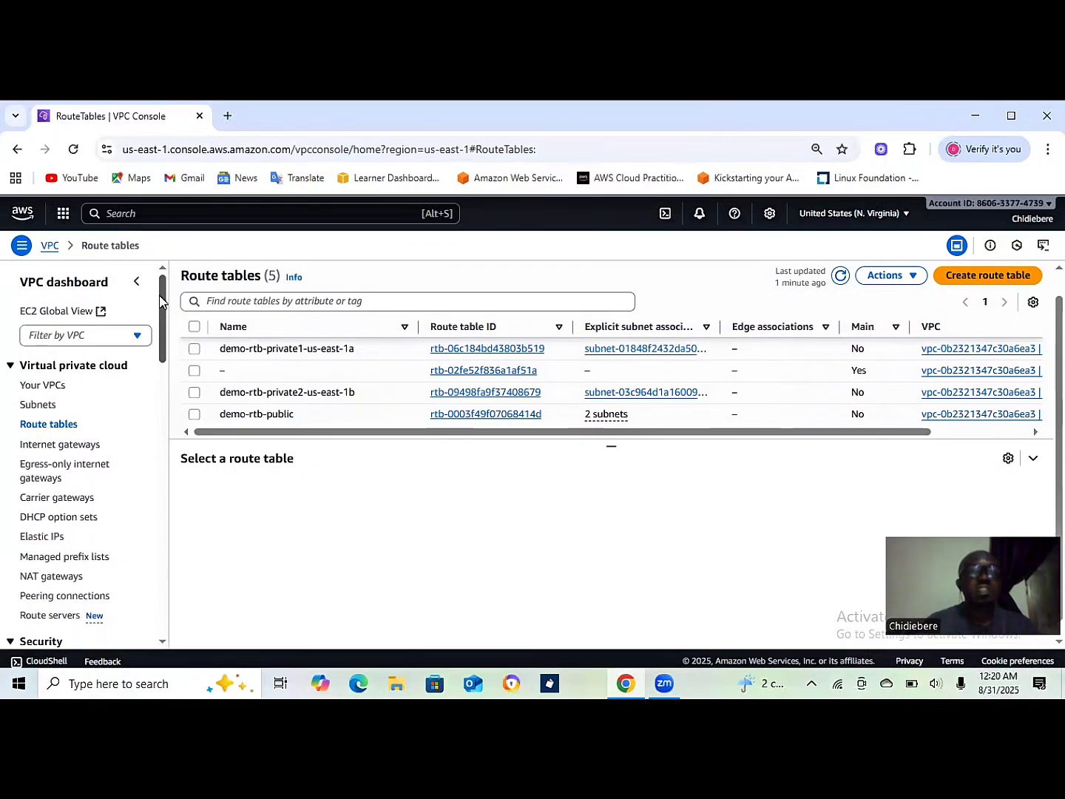
left_click(63, 216)
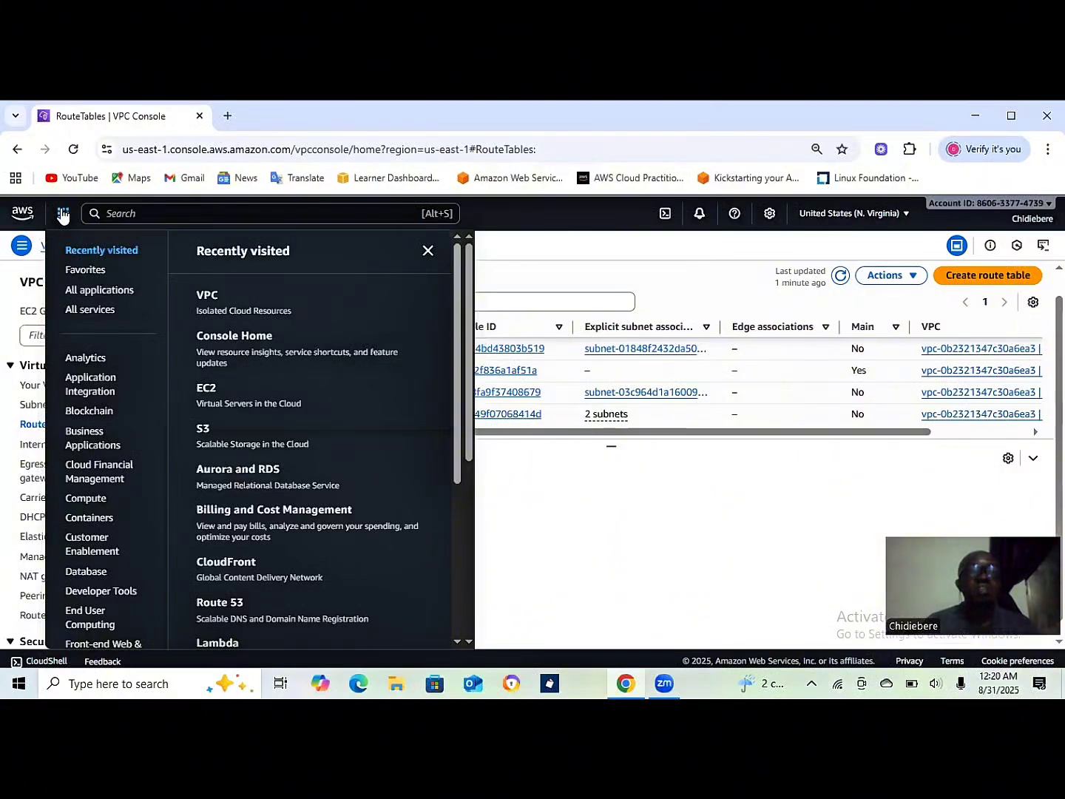
left_click(207, 392)
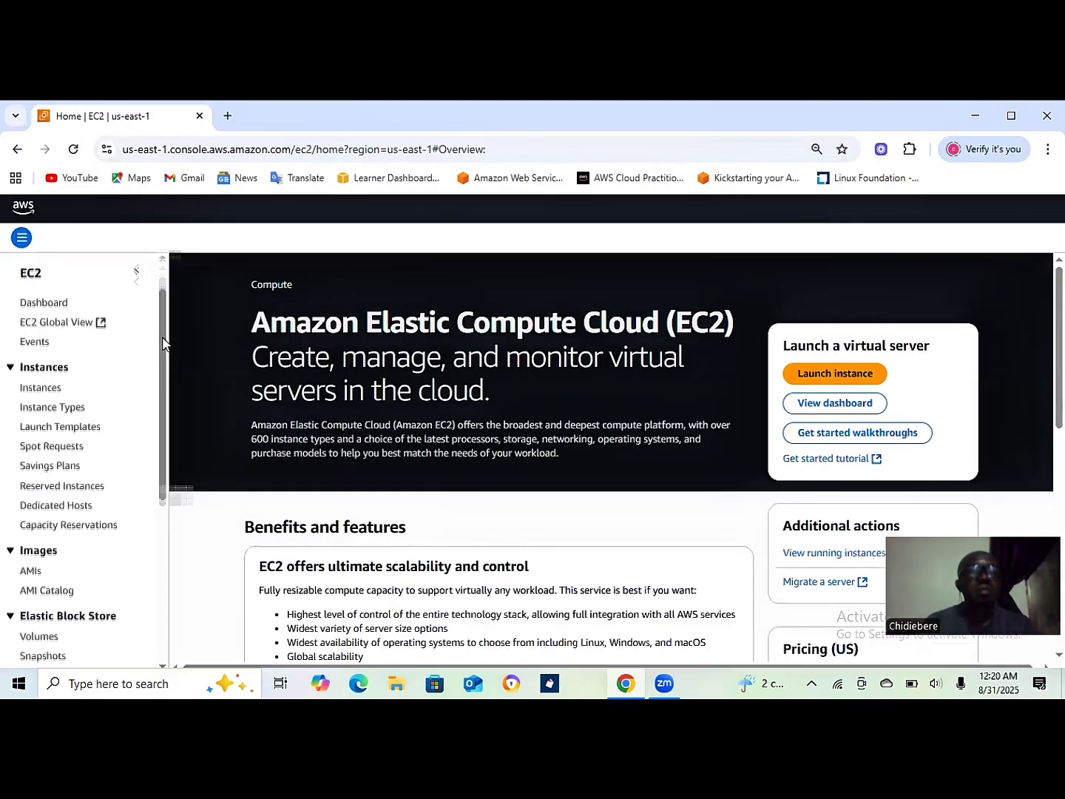
scroll(163, 302, "up", 2)
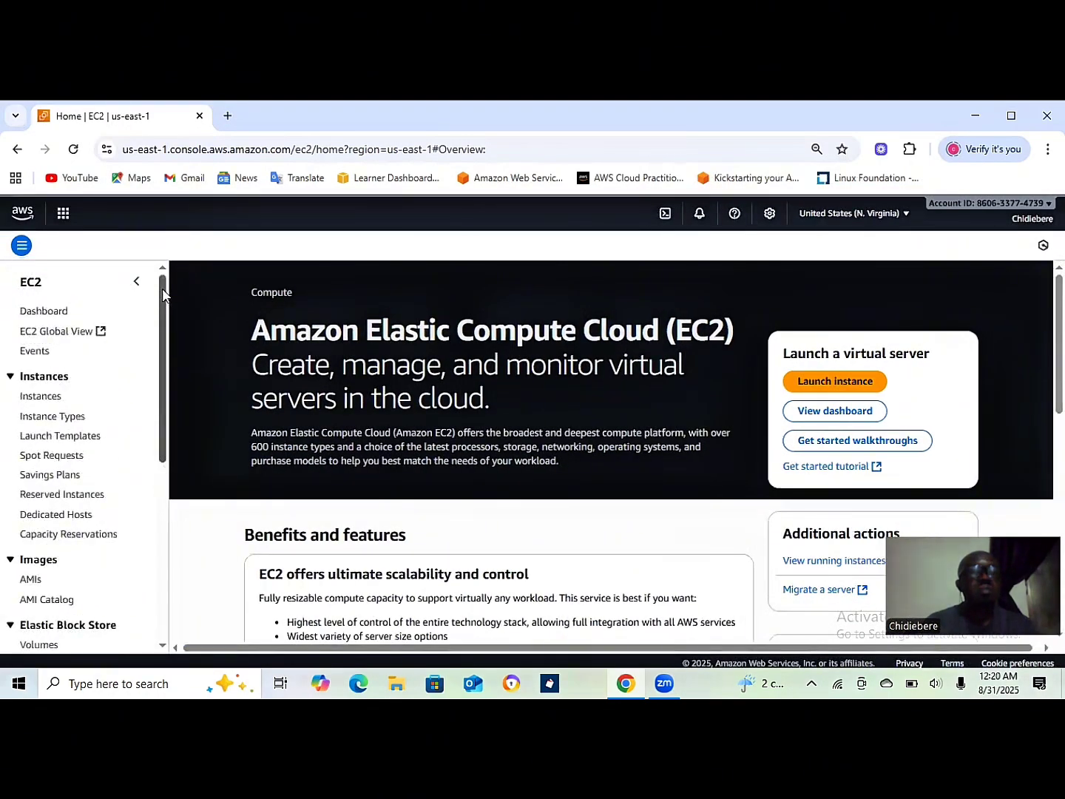
left_click(49, 396)
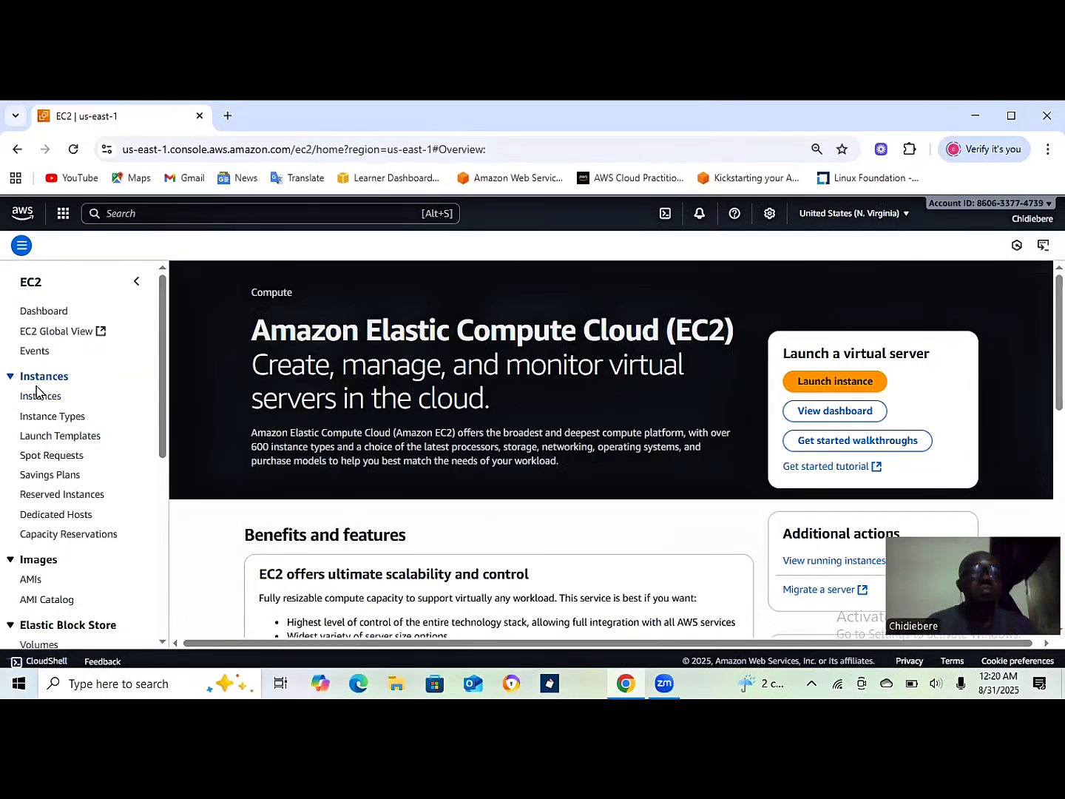
left_click(42, 396)
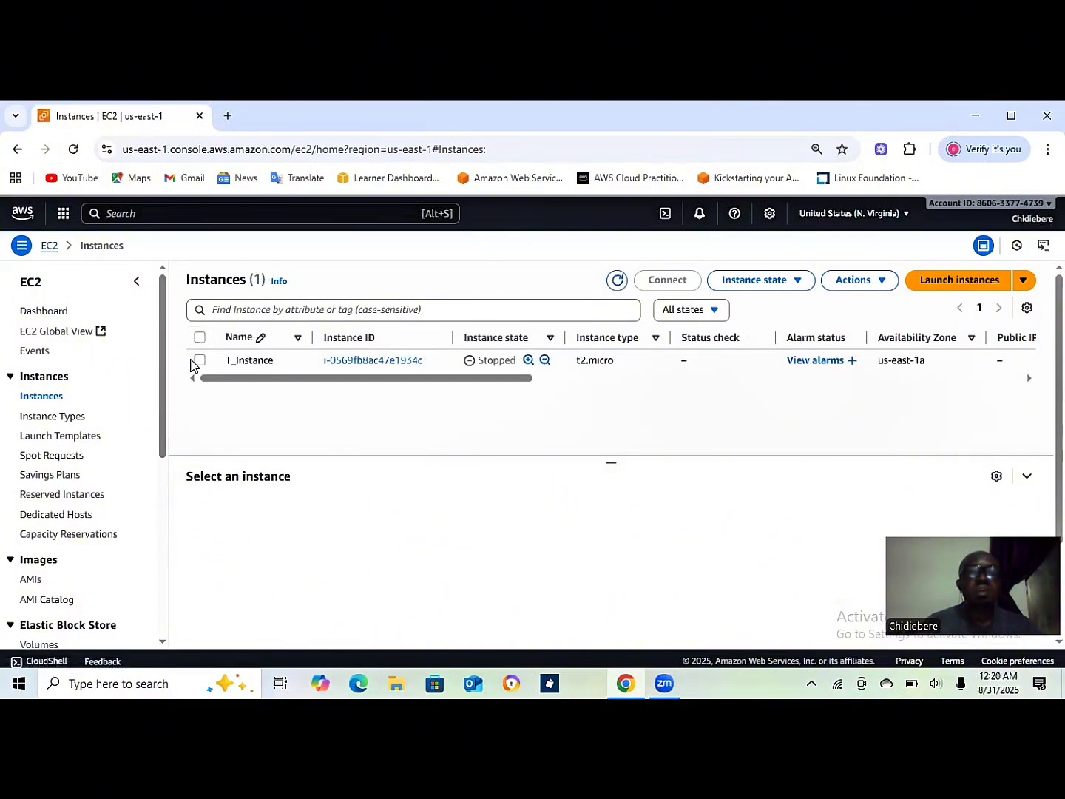
left_click_drag(162, 373, 158, 343)
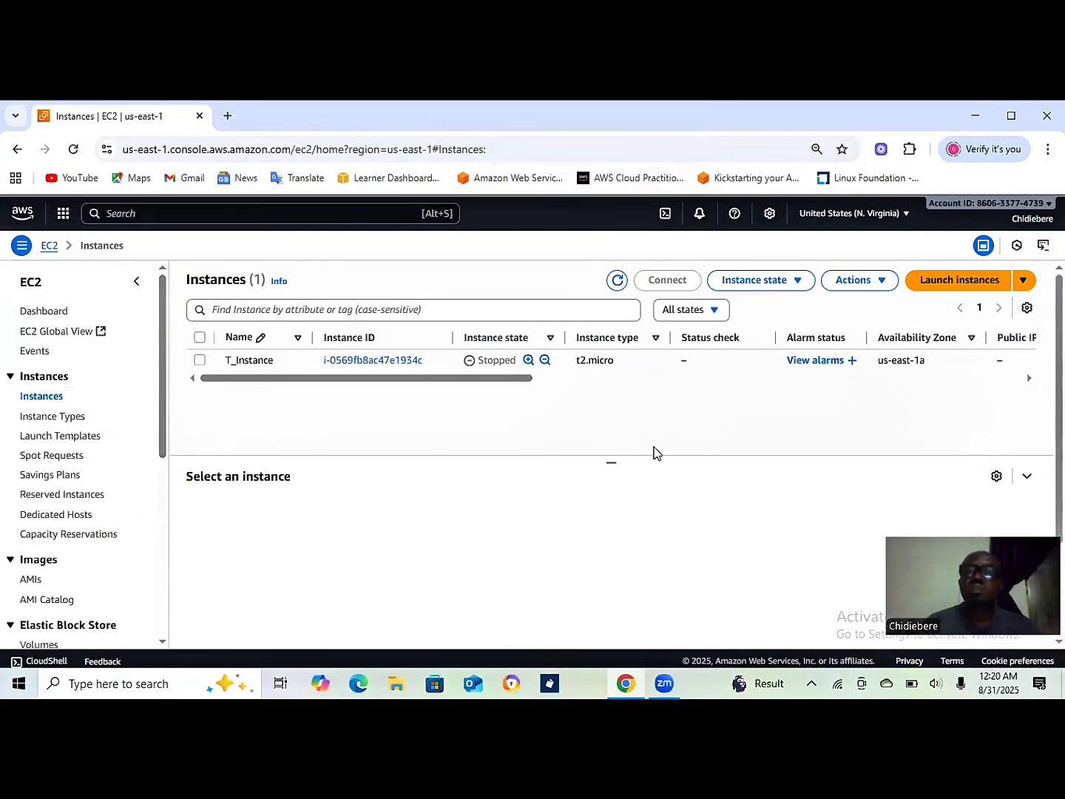
Start launching a new EC2 instance and name it DemoServer.
left_click(960, 281)
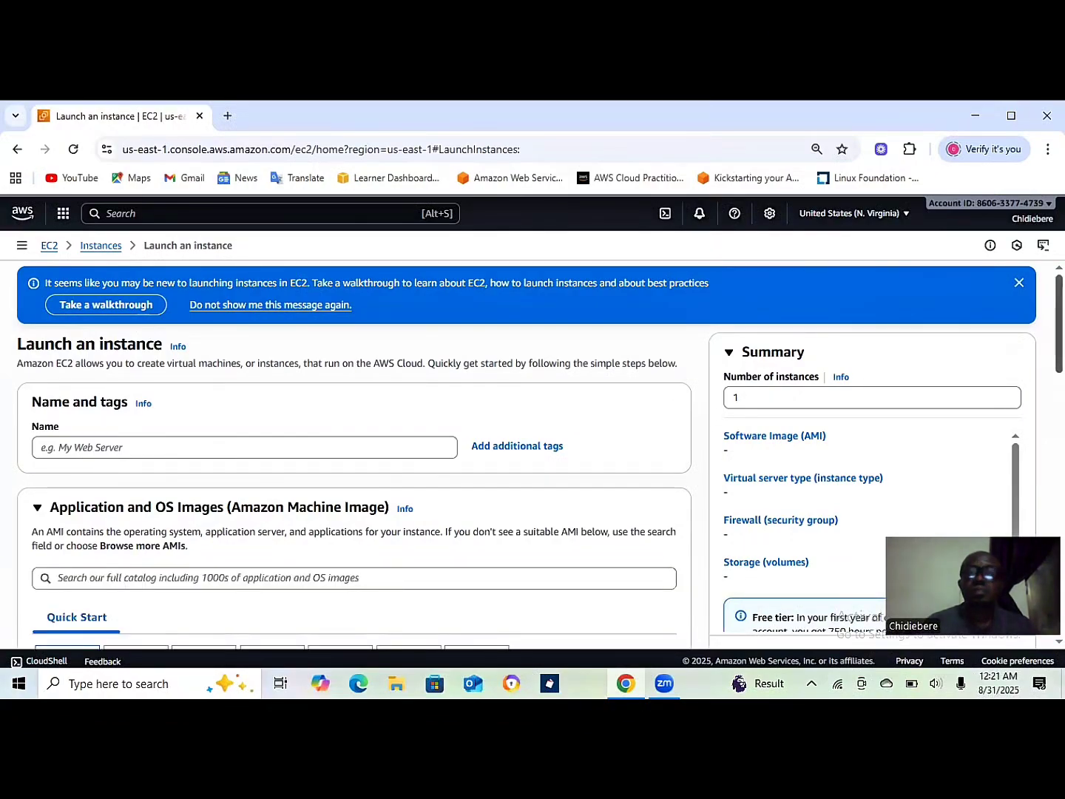
scroll(356, 456, "down", 2)
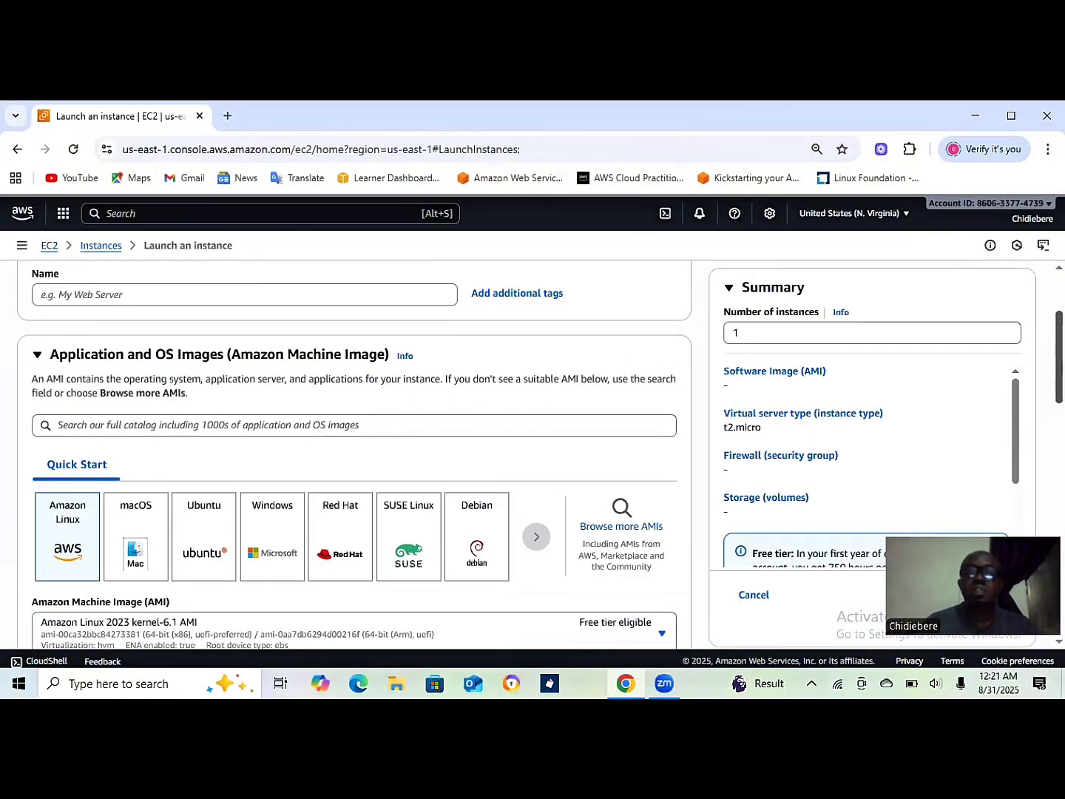
scroll(436, 442, "up", 2)
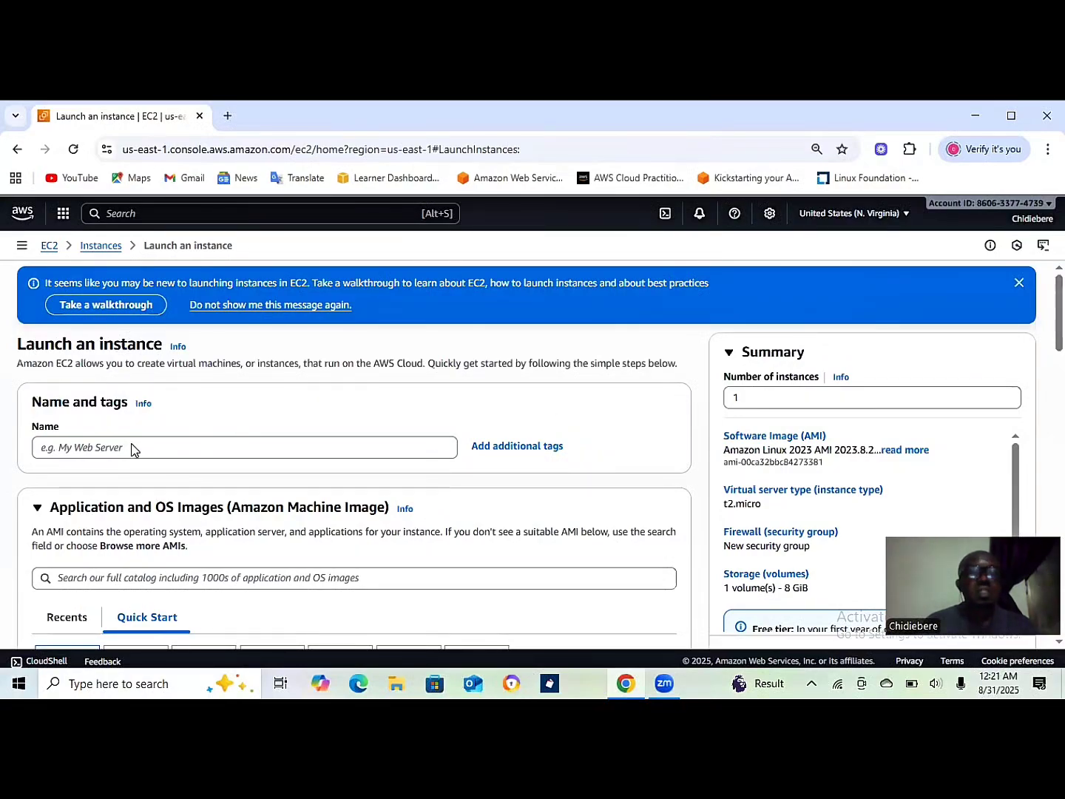
left_click(104, 449)
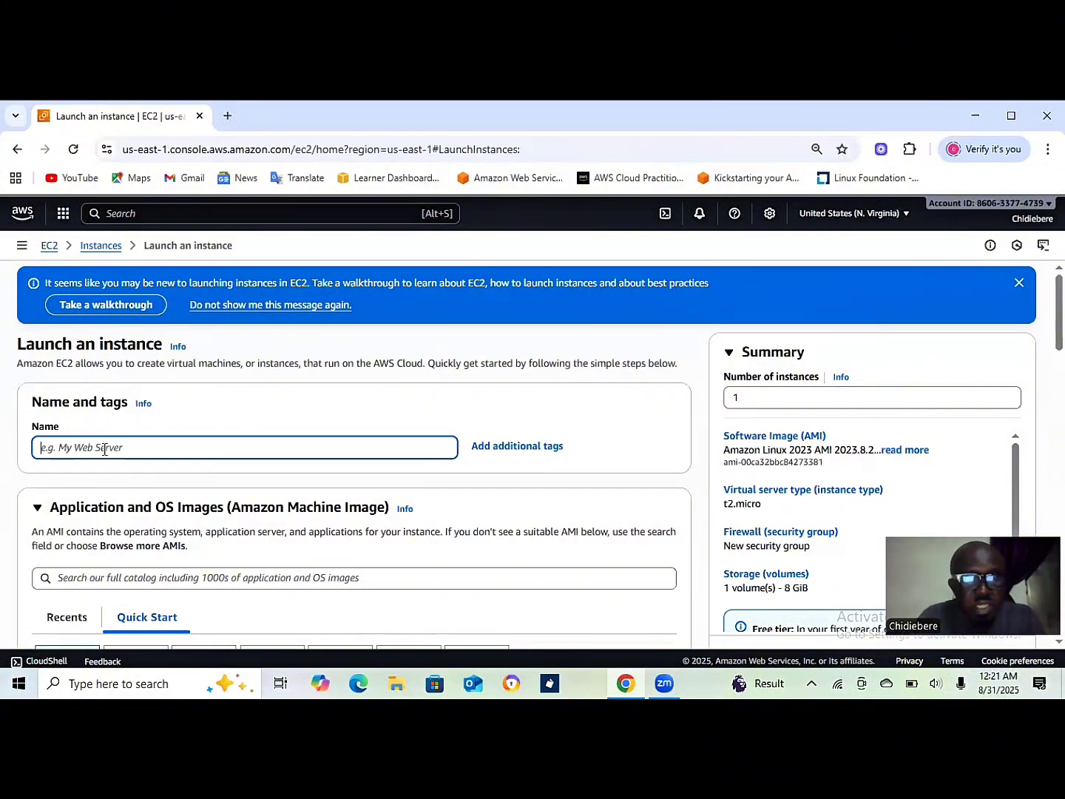
type("DemoSer")
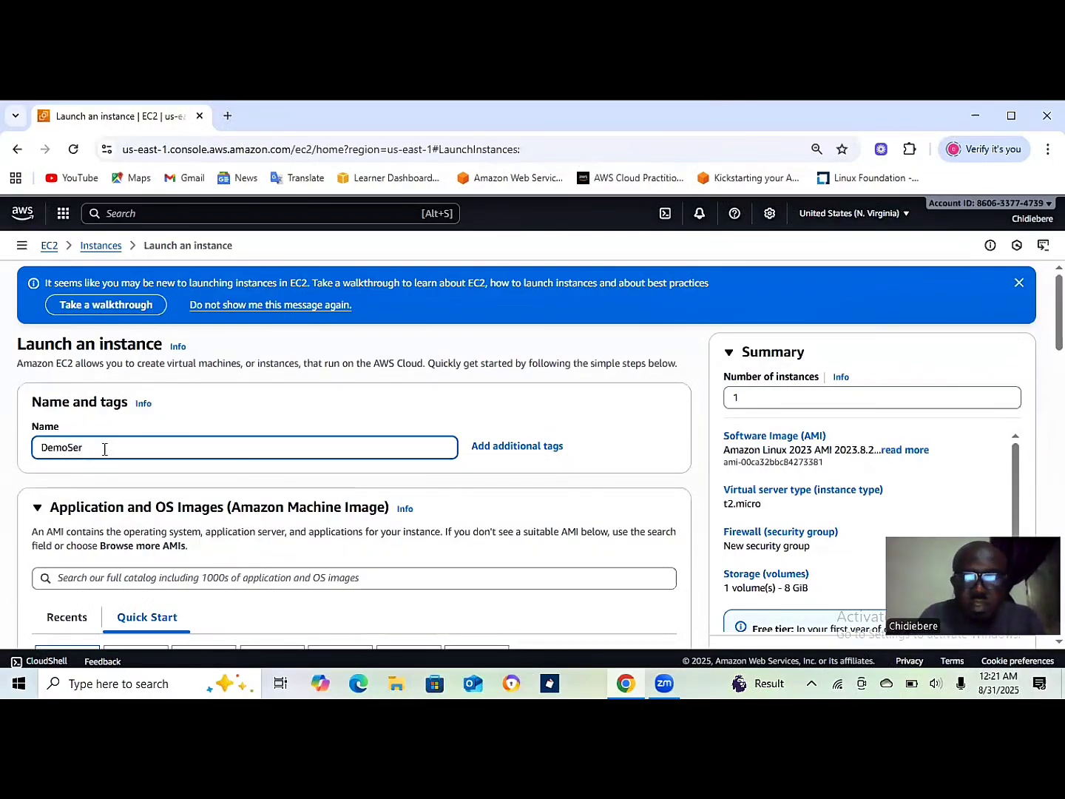
type("ver")
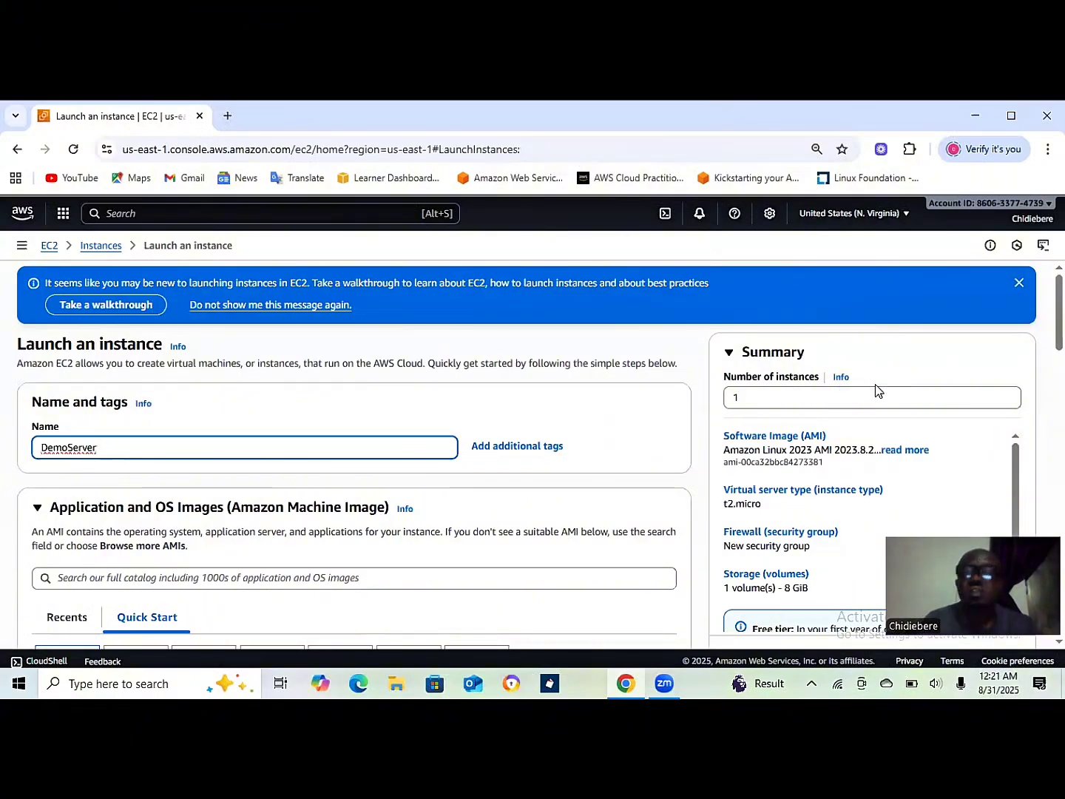
Review the machine image and instance type for DemoServer, and choose to proceed without a key pair.
scroll(533, 444, "down", 3)
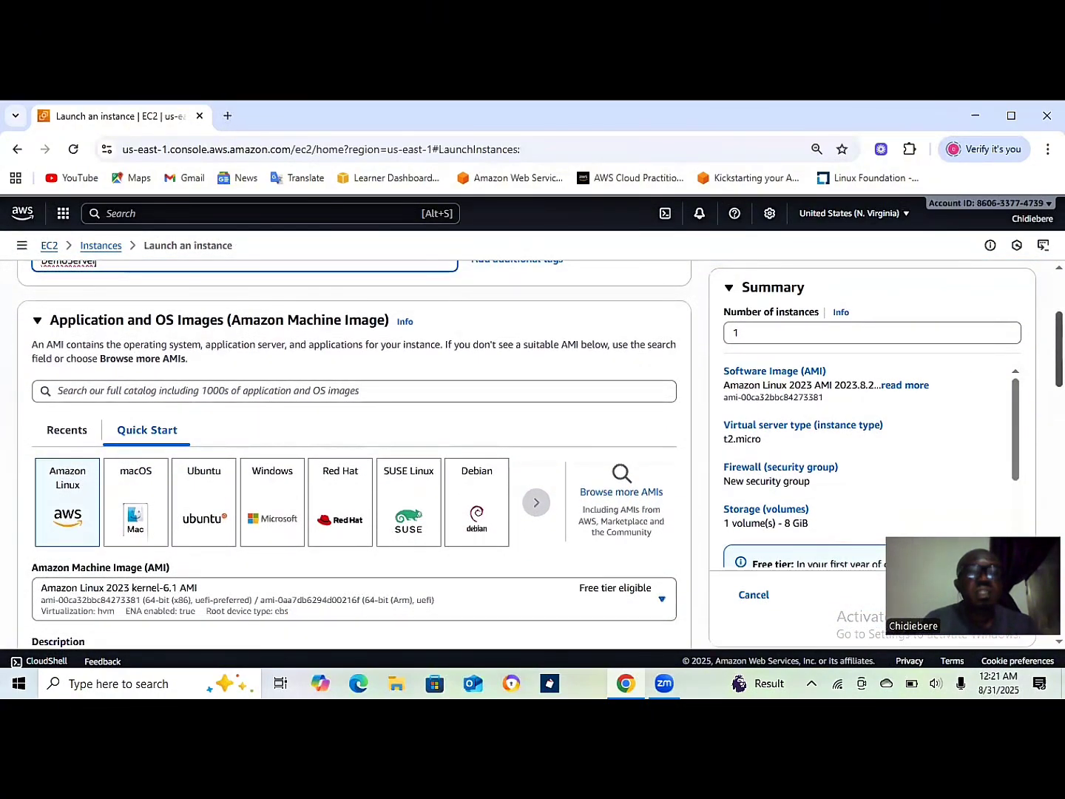
scroll(354, 455, "down", 1)
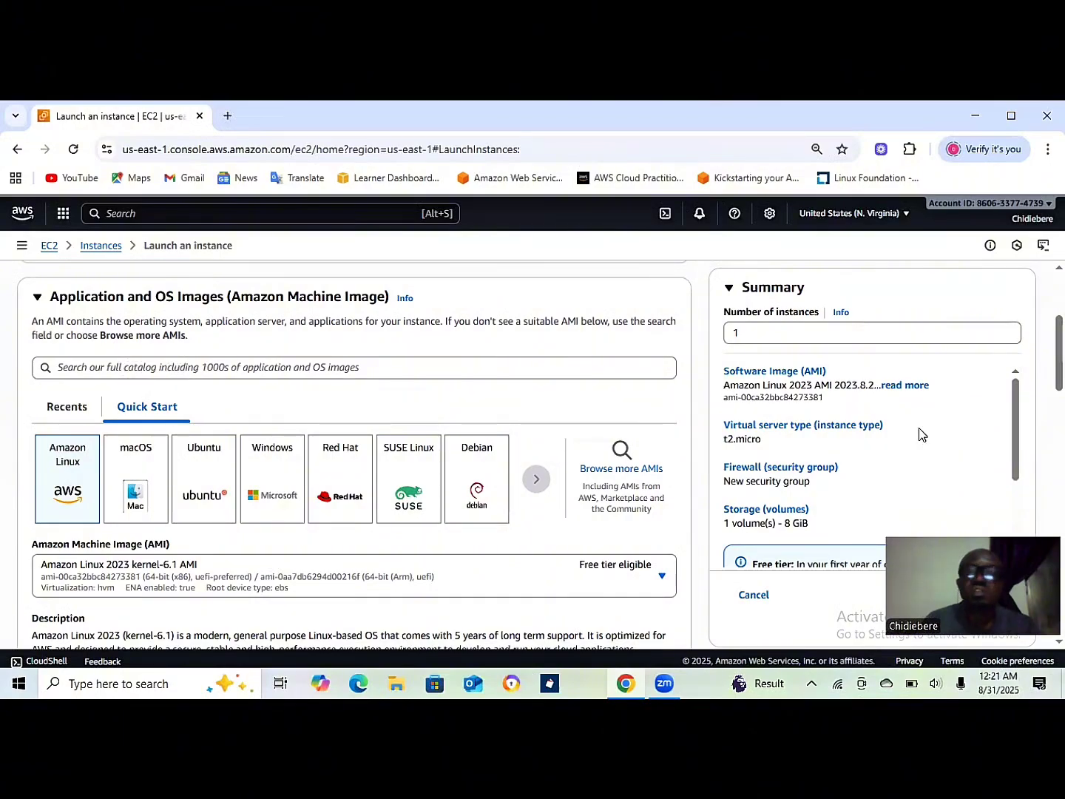
scroll(353, 458, "down", 1)
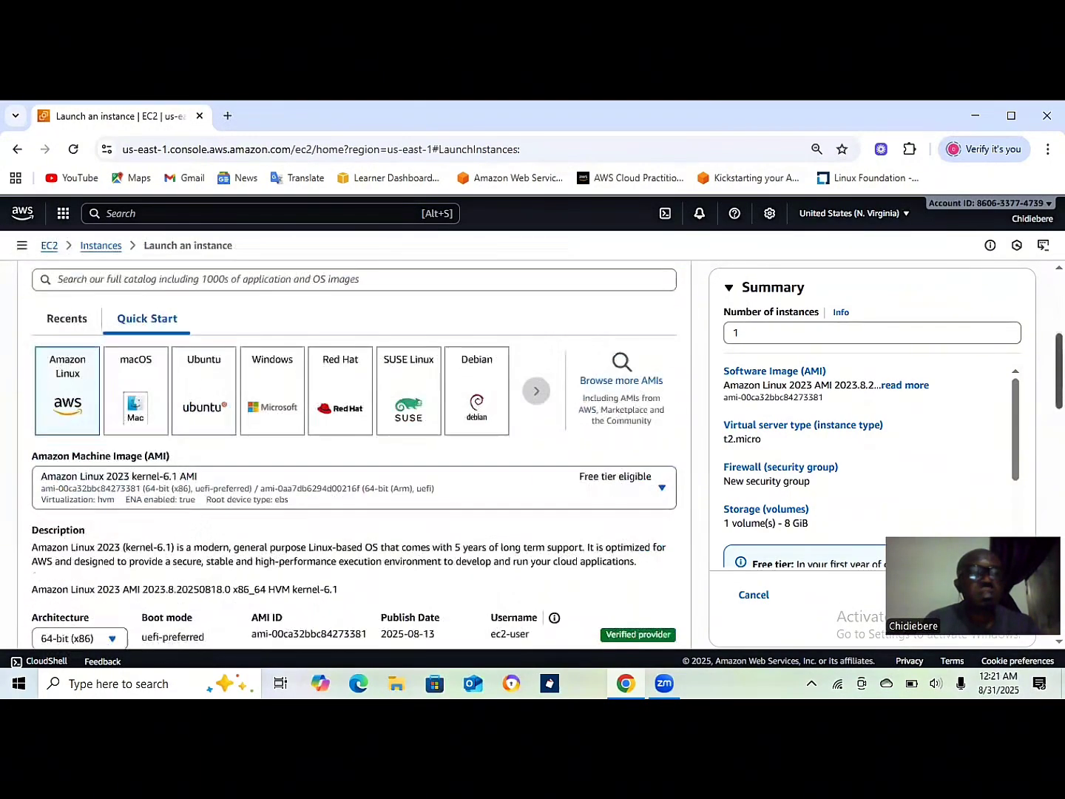
scroll(353, 456, "down", 3)
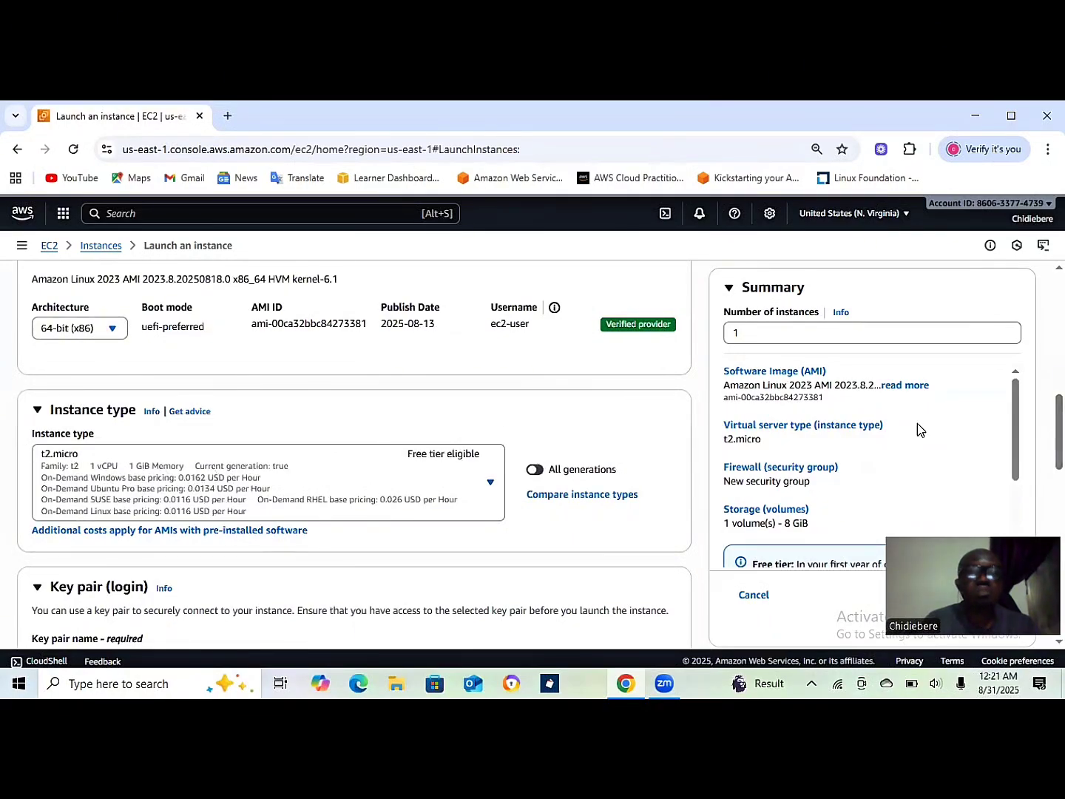
scroll(354, 455, "down", 2)
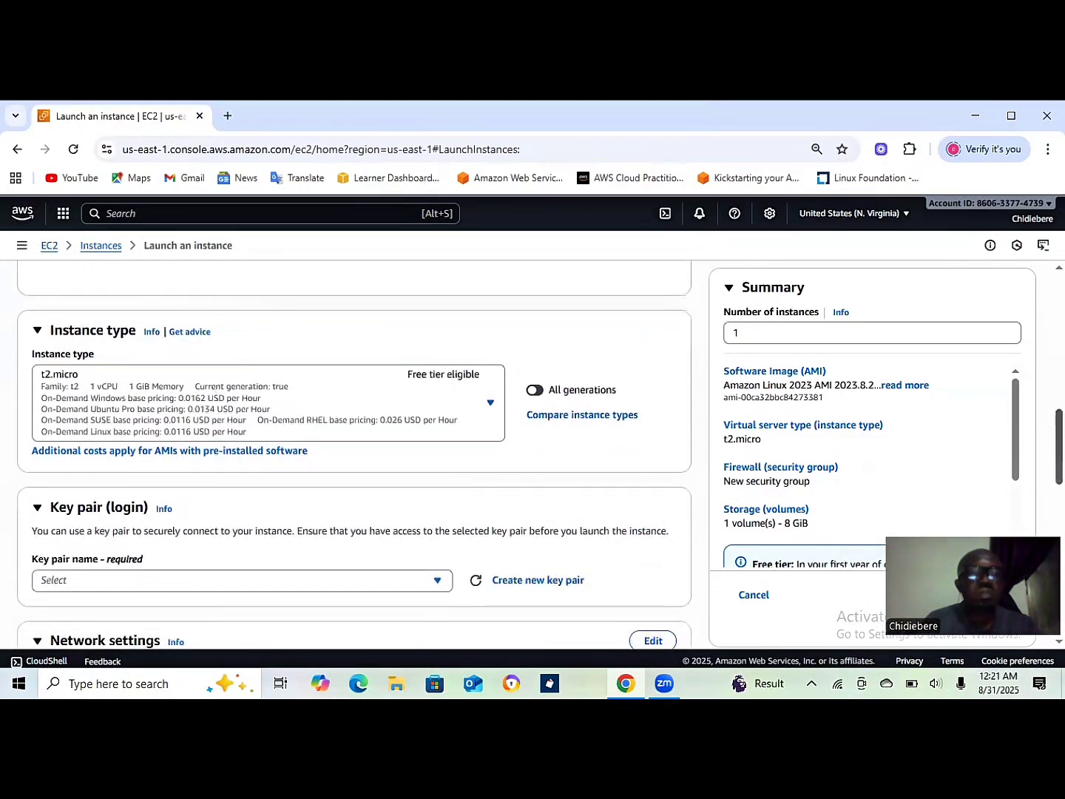
scroll(354, 456, "down", 1)
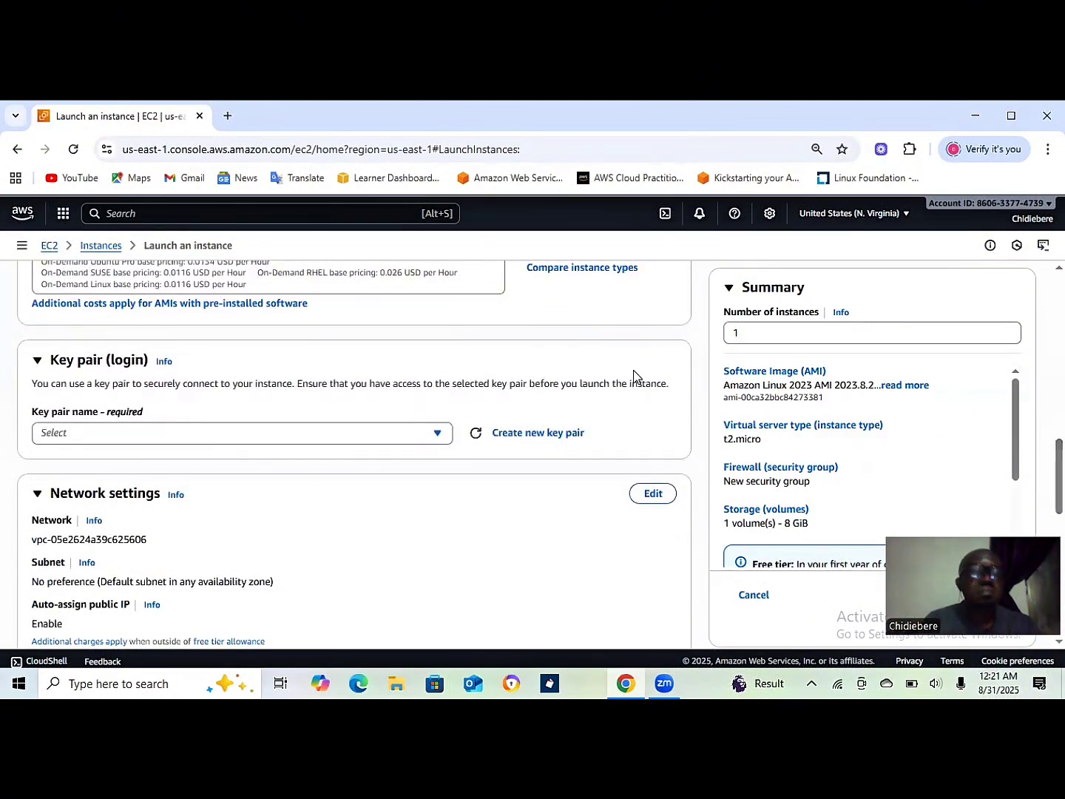
left_click(438, 436)
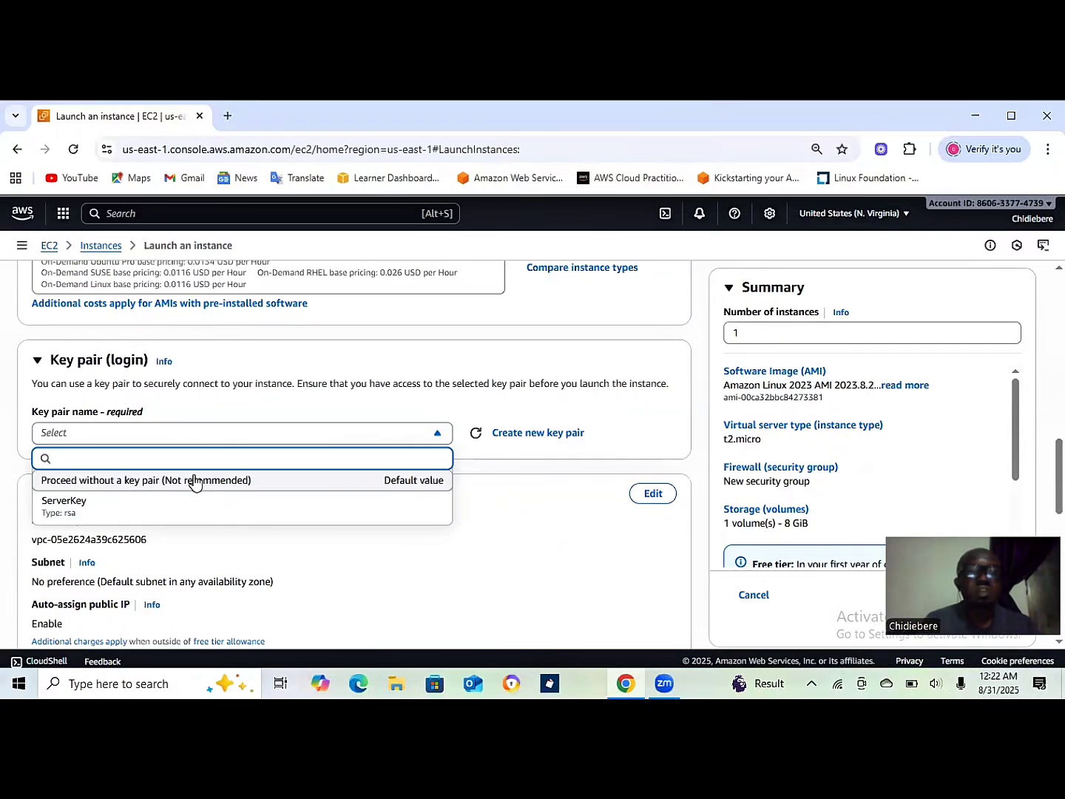
left_click(195, 483)
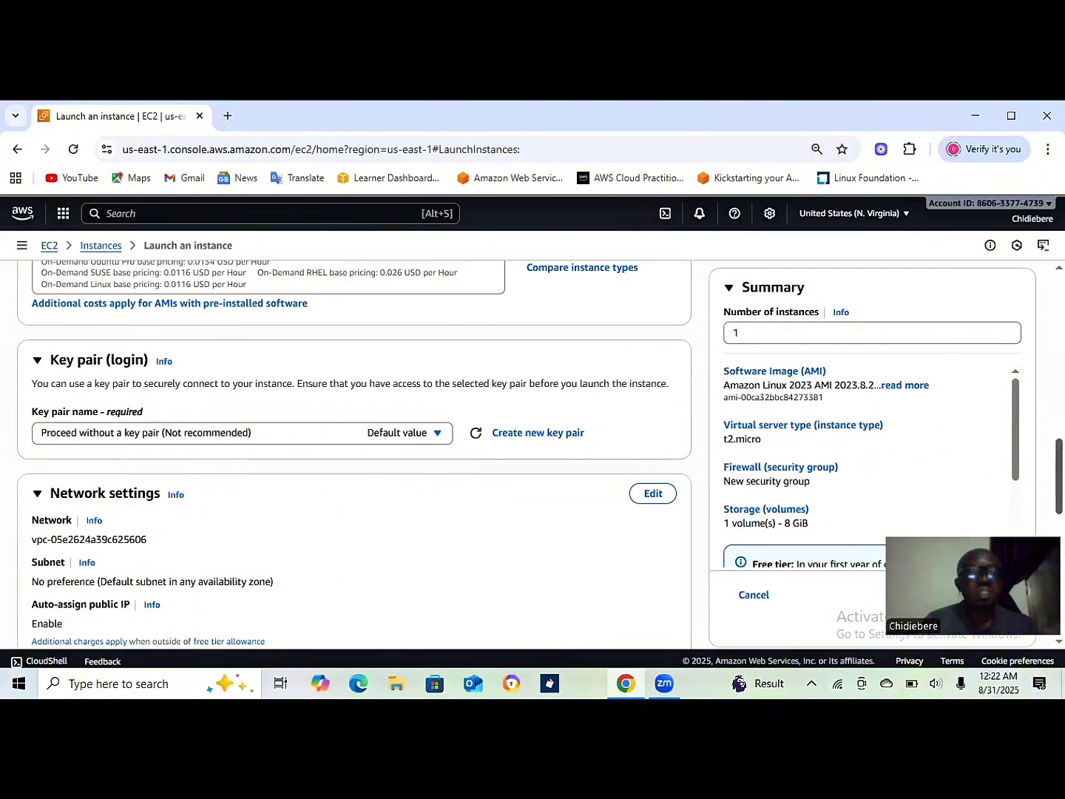
Edit the instance's network settings and set its VPC to demo-vpc (10.0.0.0/16).
scroll(354, 443, "down", 1)
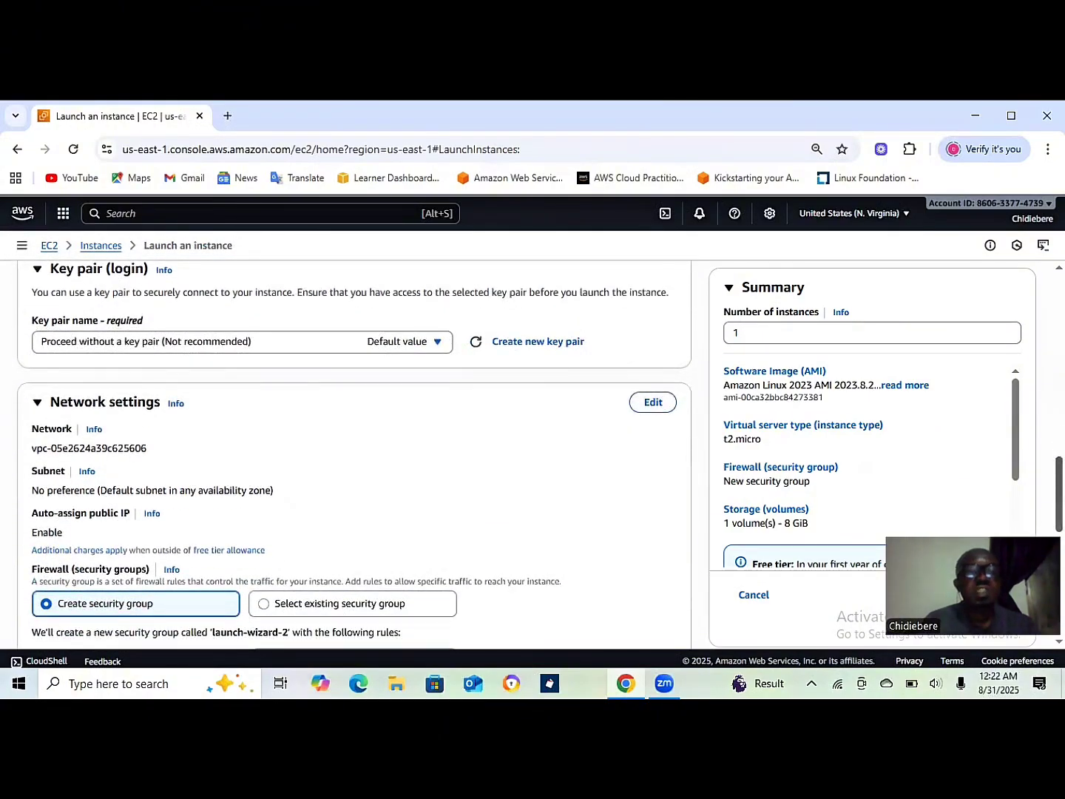
scroll(355, 454, "down", 1)
scroll(354, 454, "up", 1)
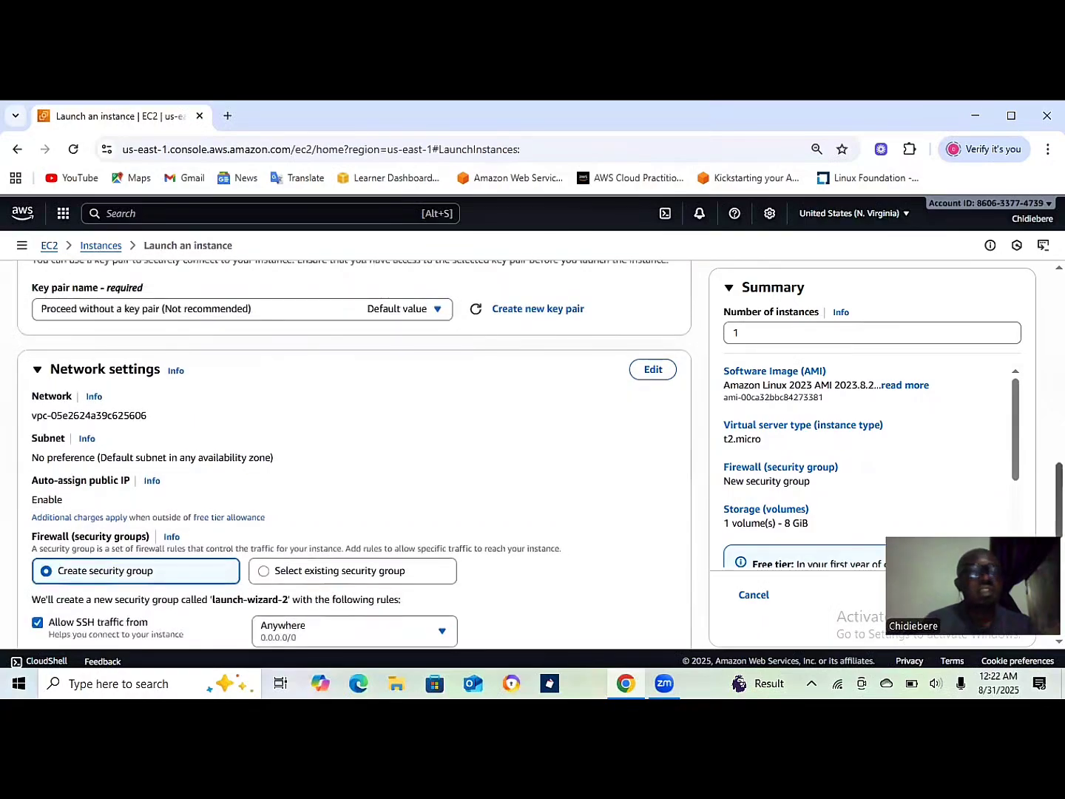
left_click(651, 370)
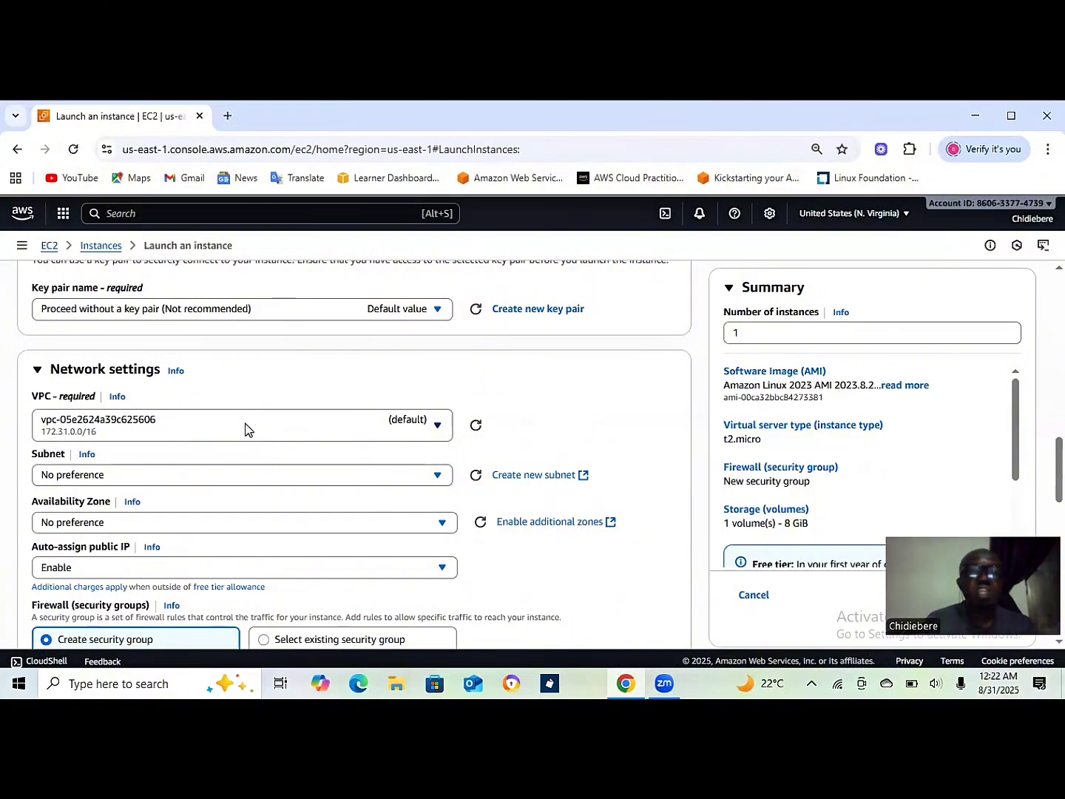
left_click(438, 429)
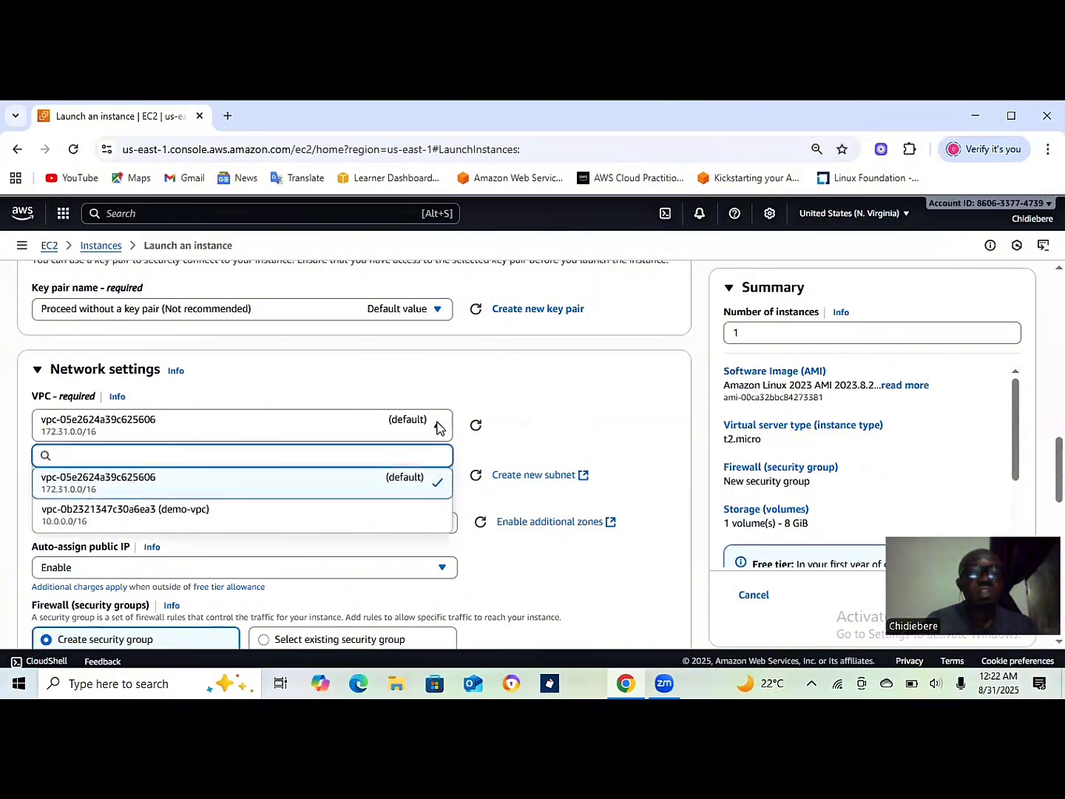
left_click(190, 516)
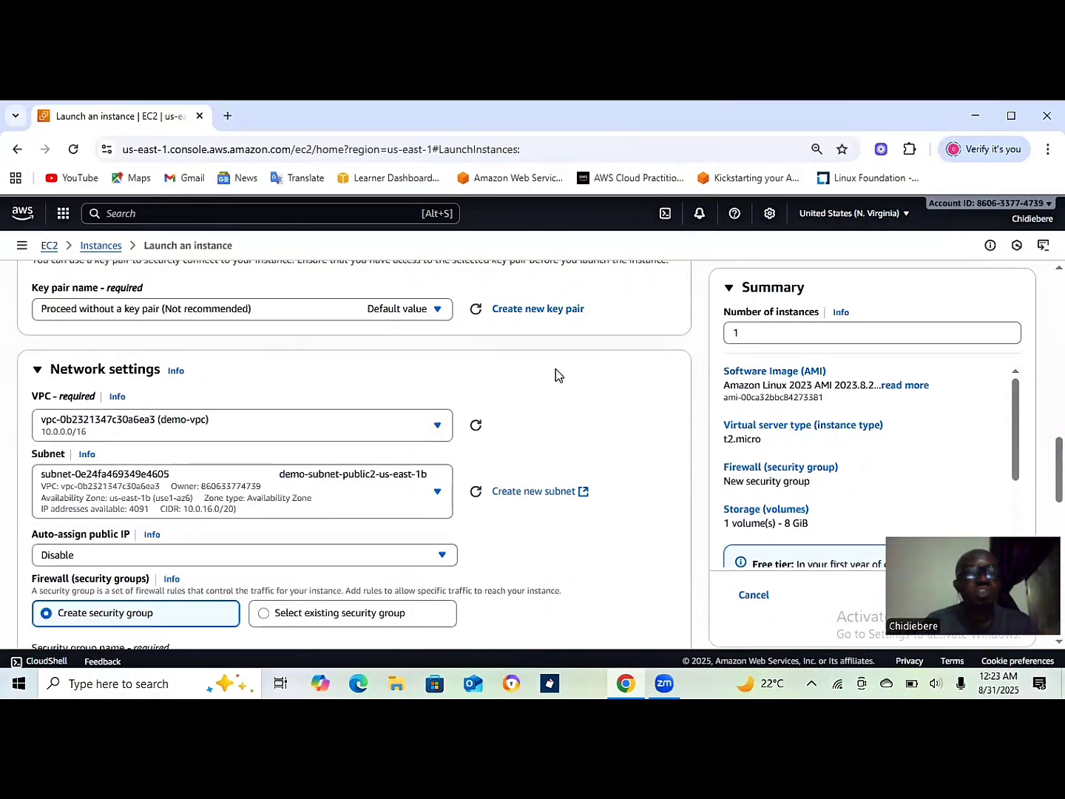
Look through demo-vpc's public and private subnets and assign the instance to demo-subnet-public1-us-east-1a.
left_click(437, 496)
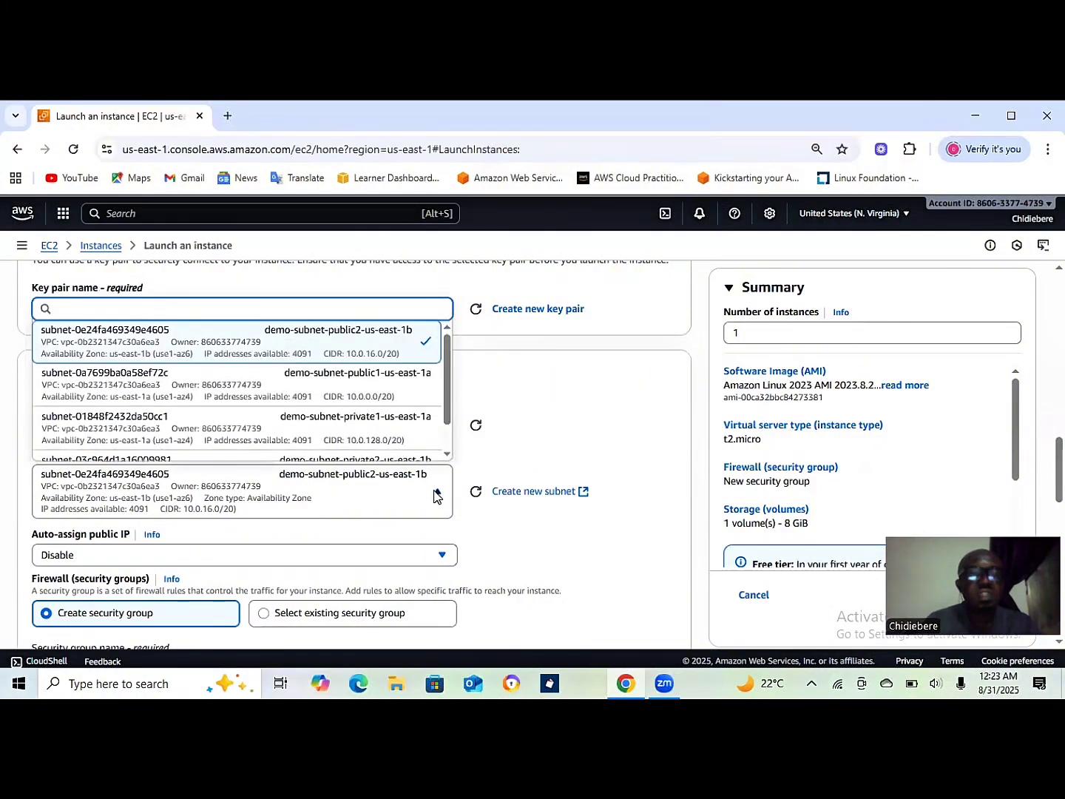
mouse_move(449, 383)
left_mouse_down()
mouse_move(447, 424)
mouse_move(442, 364)
left_mouse_up()
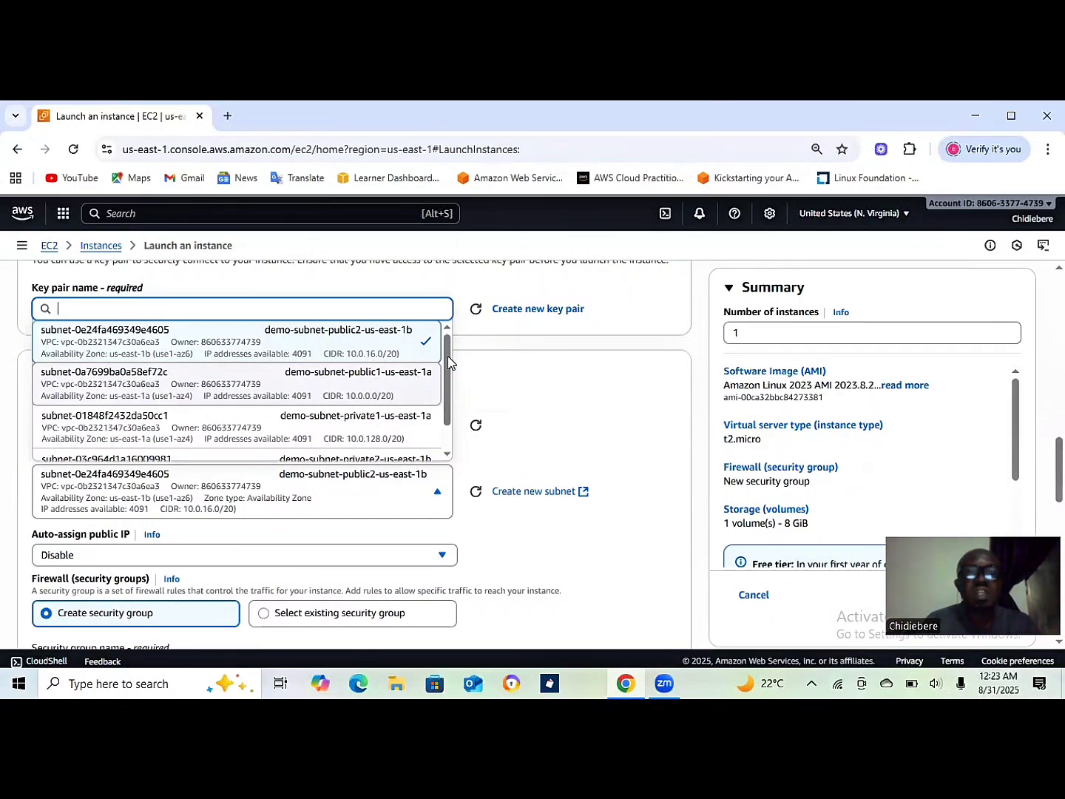
left_click_drag(447, 358, 446, 396)
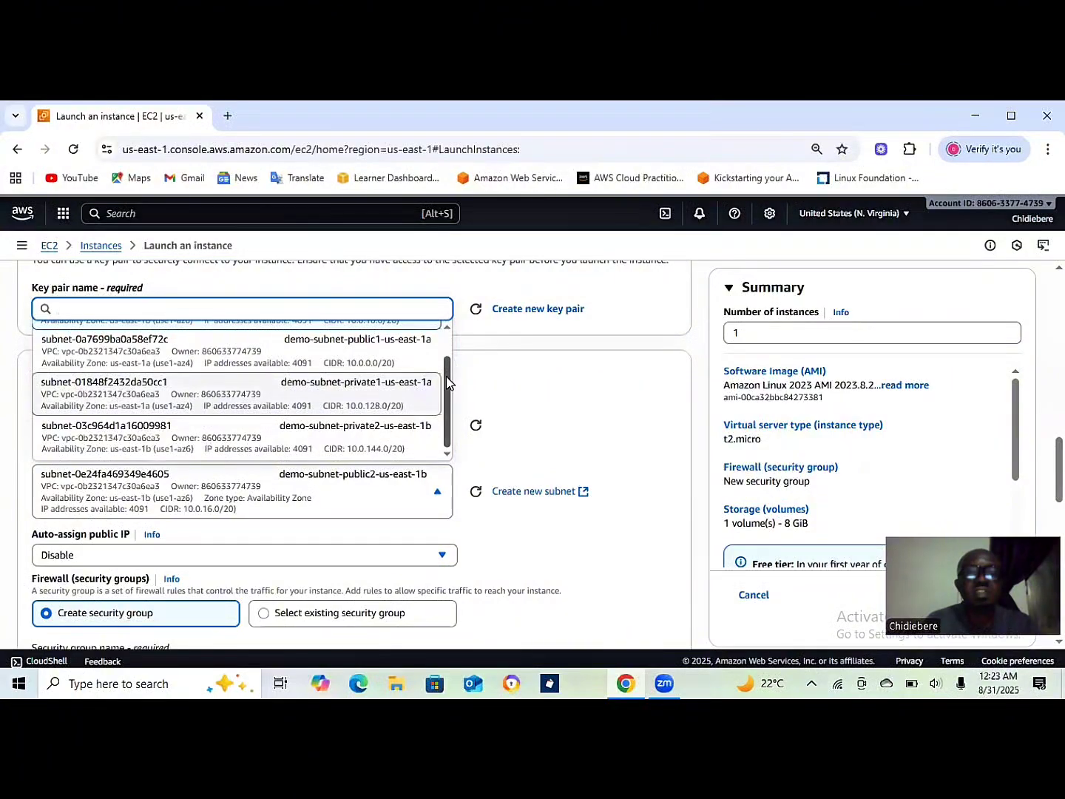
left_click_drag(446, 383, 447, 353)
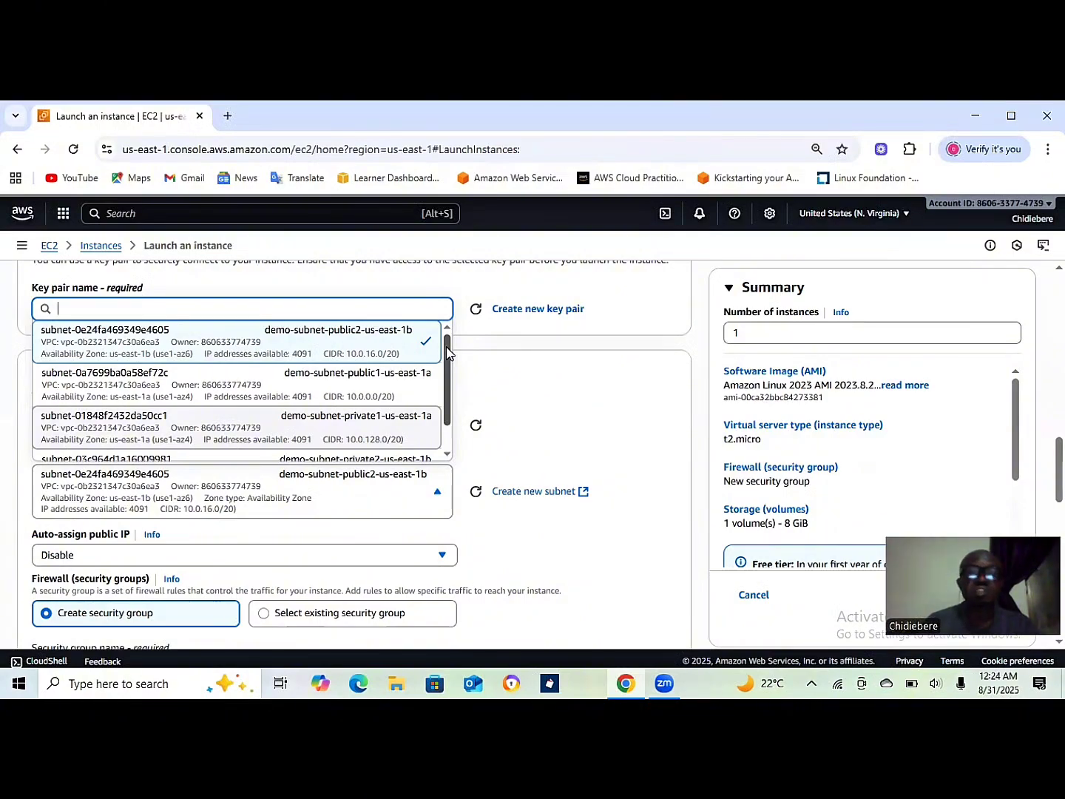
left_click(342, 384)
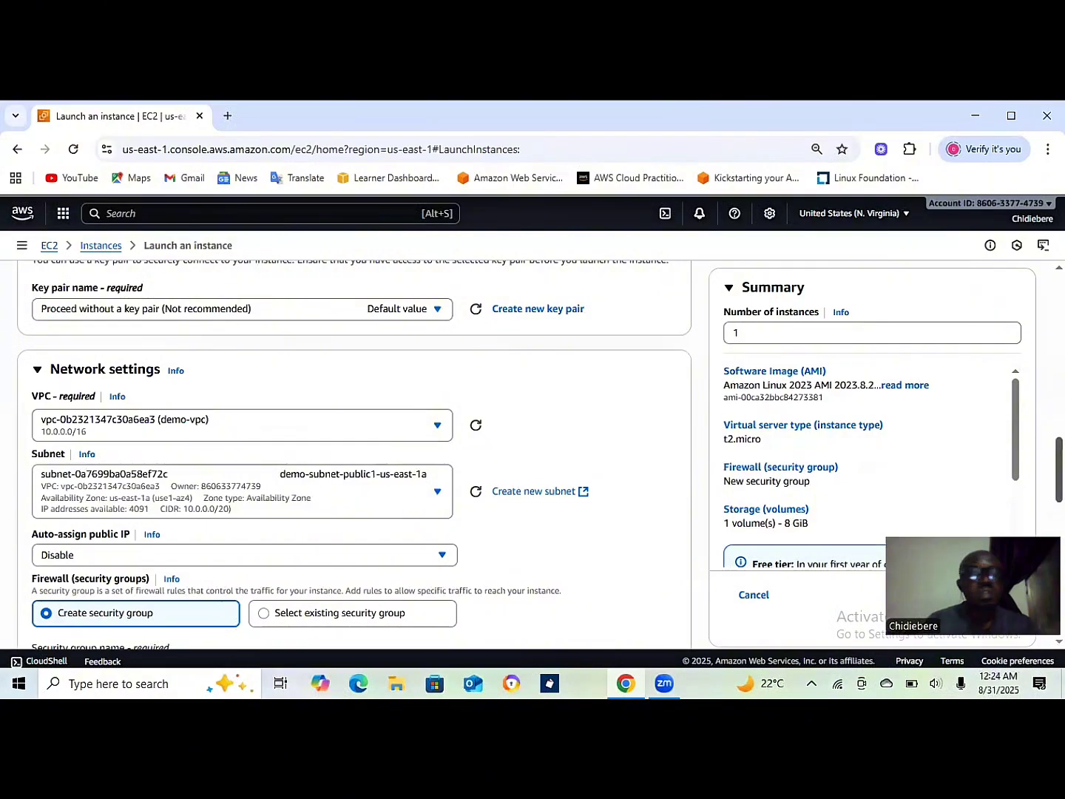
Enable automatic public IP assignment for the instance in its network settings.
scroll(355, 459, "down", 2)
scroll(511, 471, "down", 1)
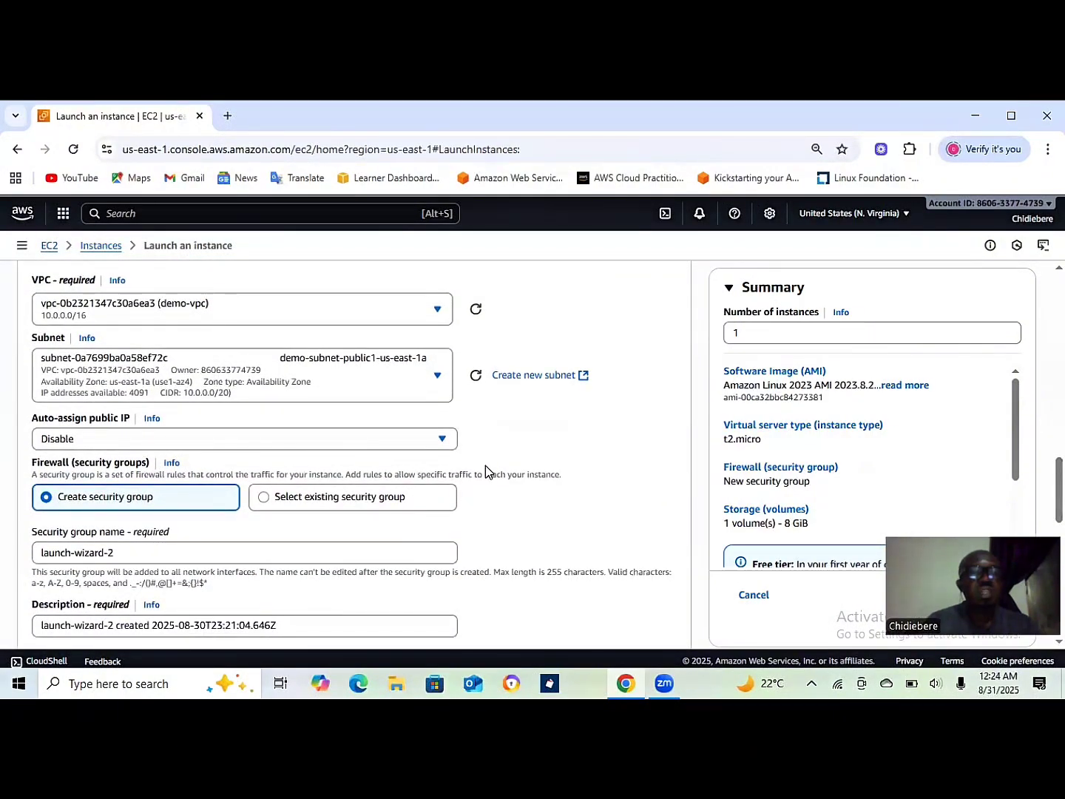
left_click(443, 441)
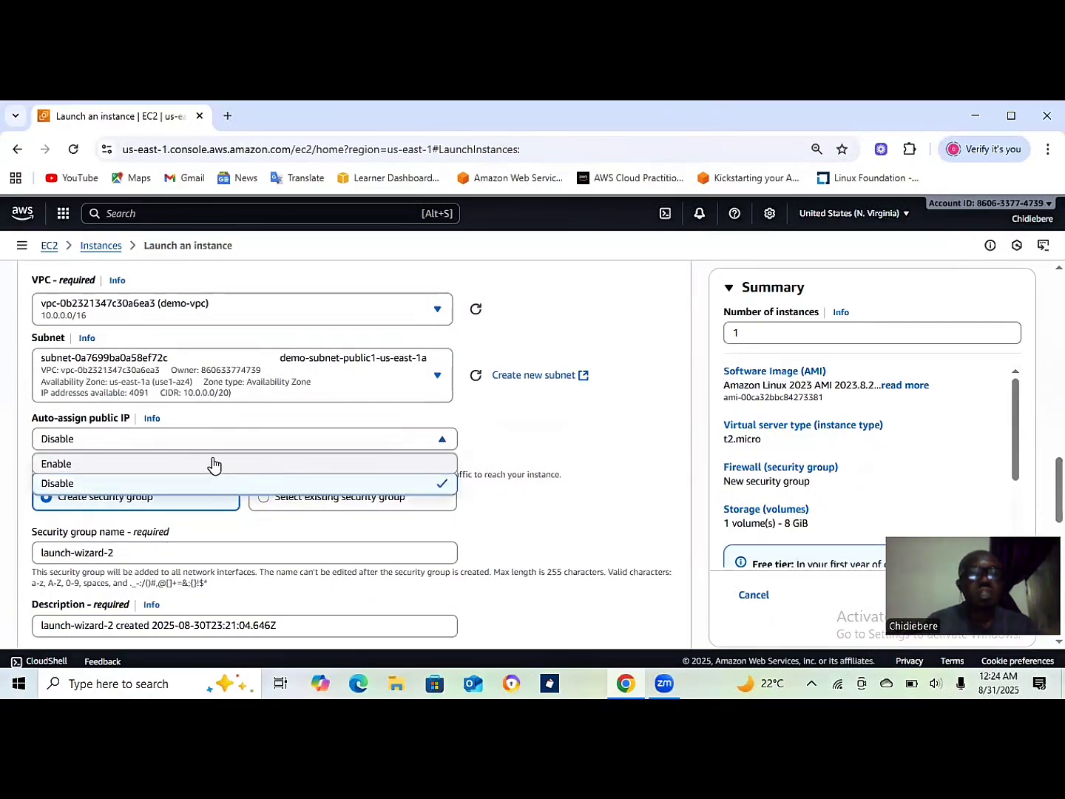
left_click(214, 464)
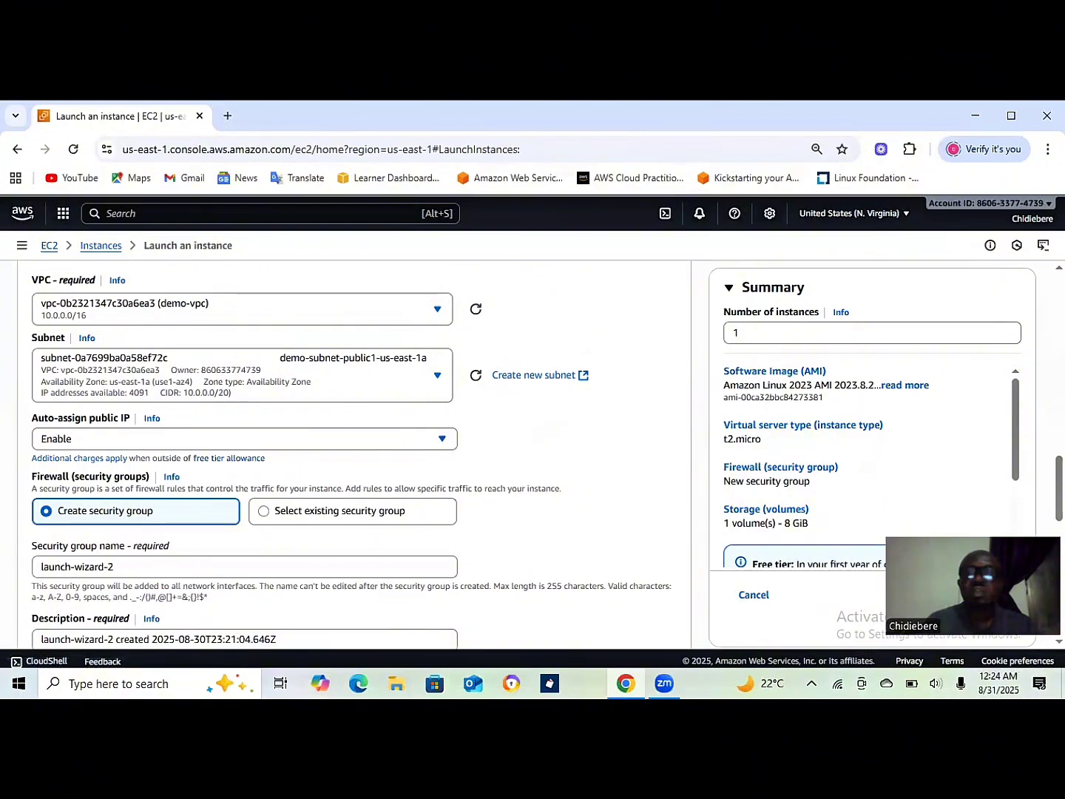
scroll(587, 506, "down", 3)
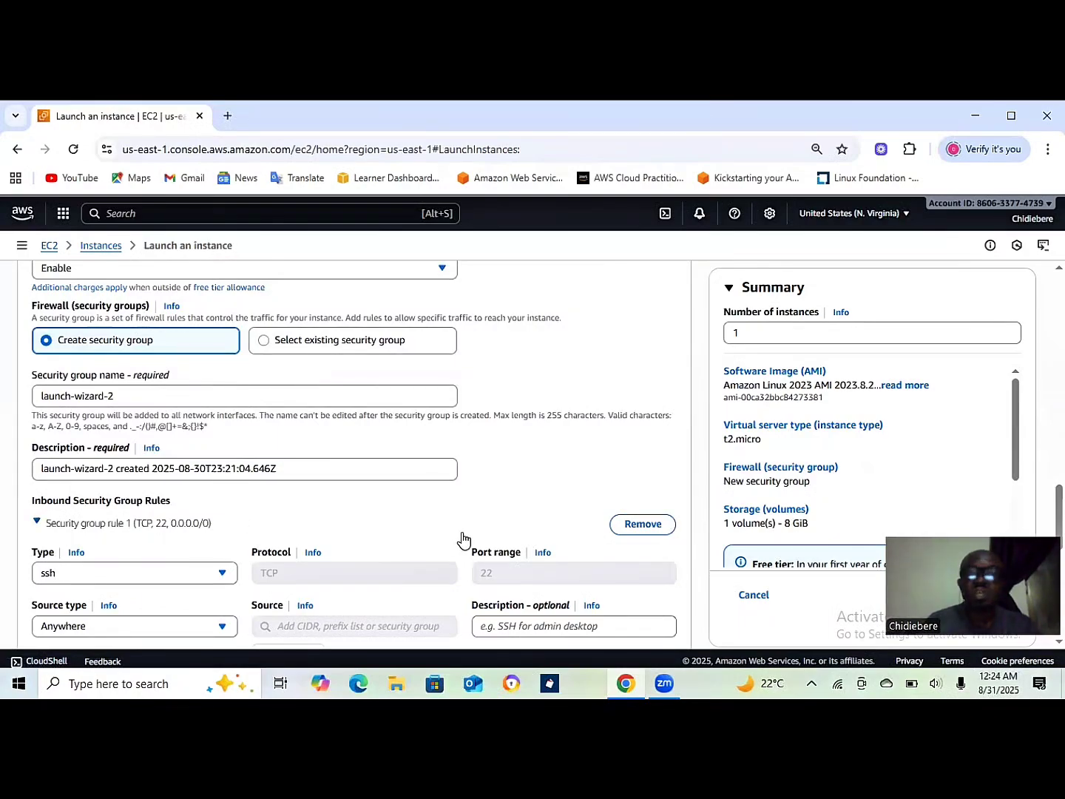
Switch the instance's firewall to an existing security group and assign demo-vpc's default security group.
scroll(354, 444, "down", 3)
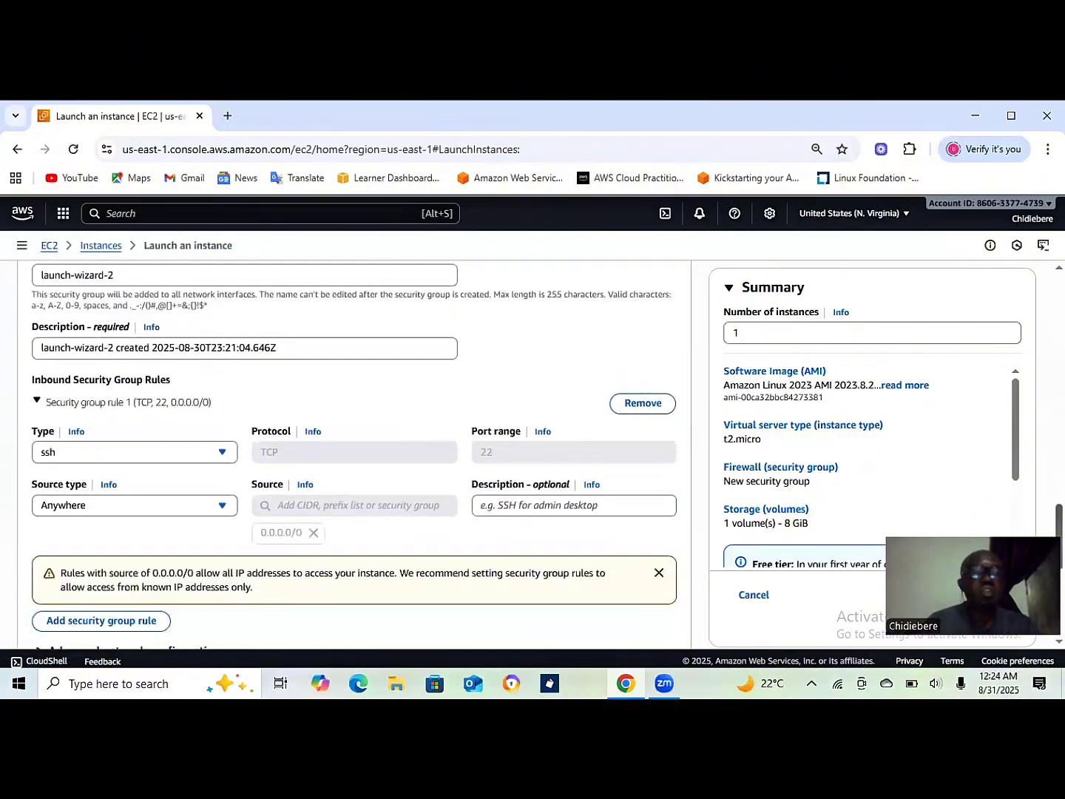
scroll(354, 444, "up", 7)
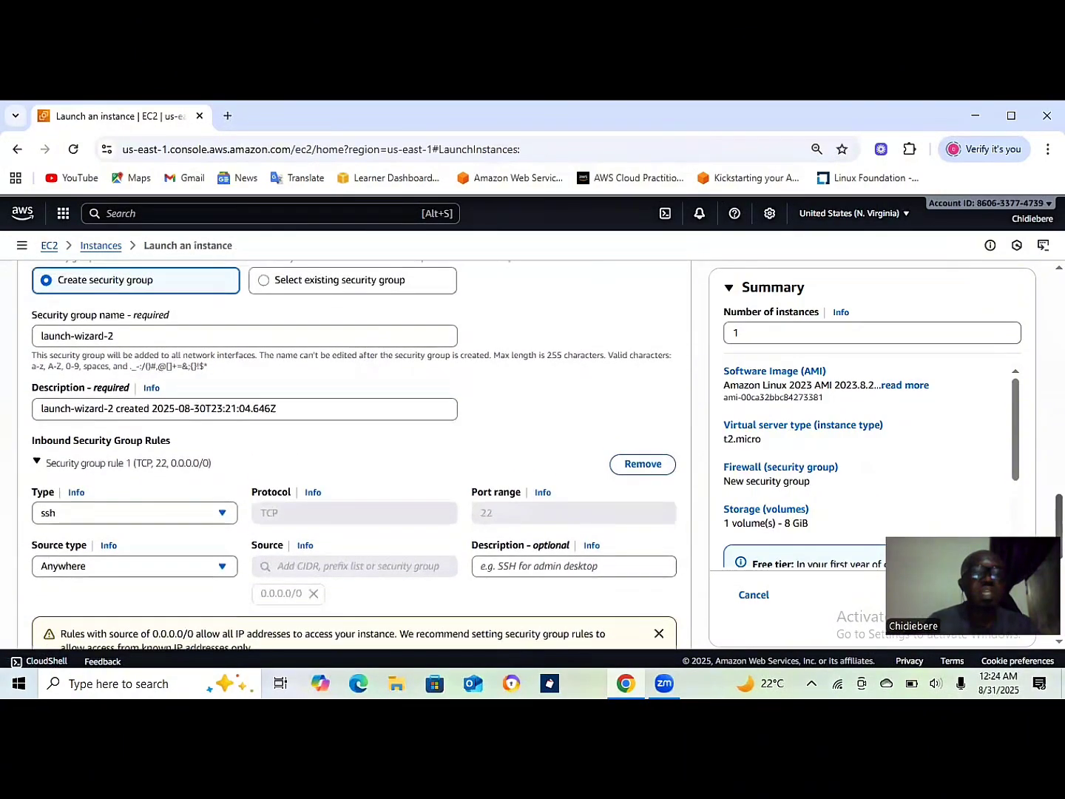
scroll(353, 444, "down", 2)
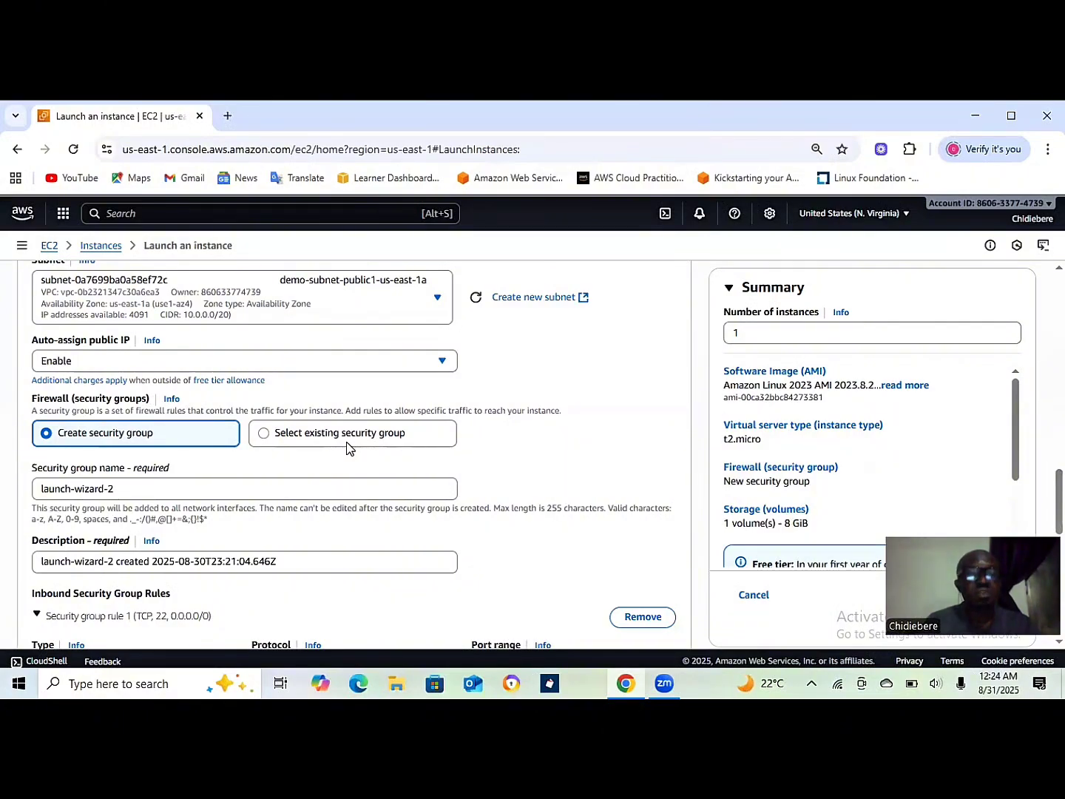
left_click(281, 437)
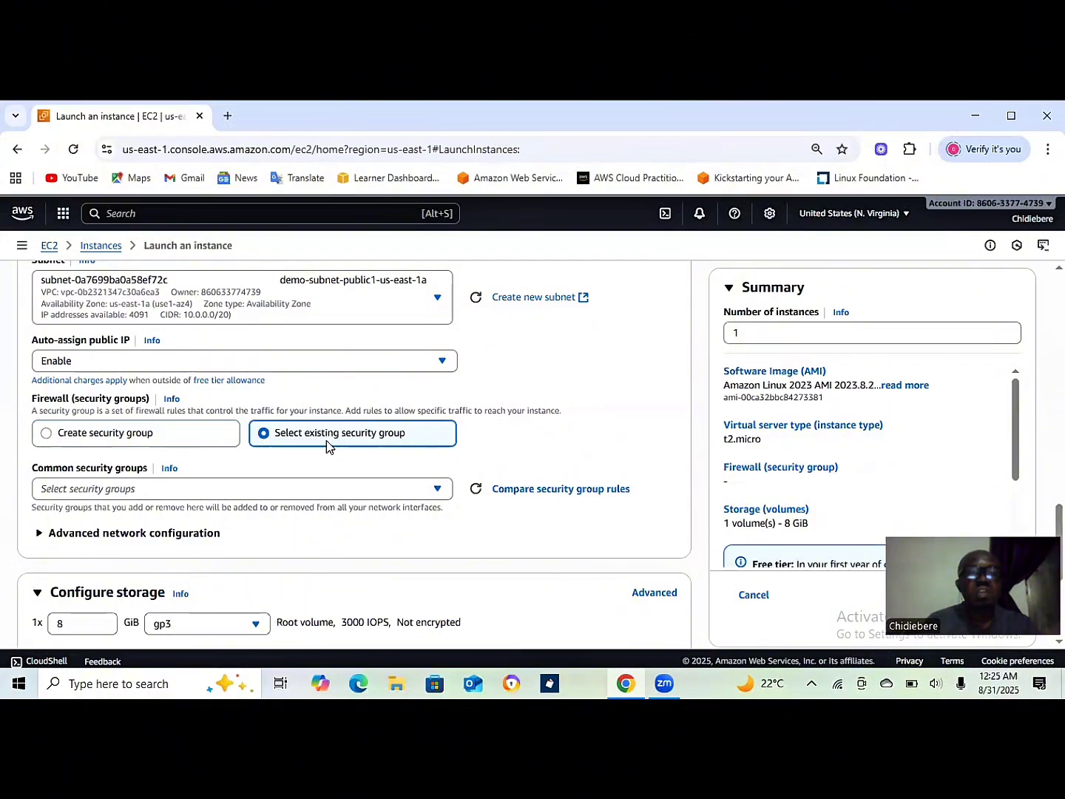
left_click(438, 491)
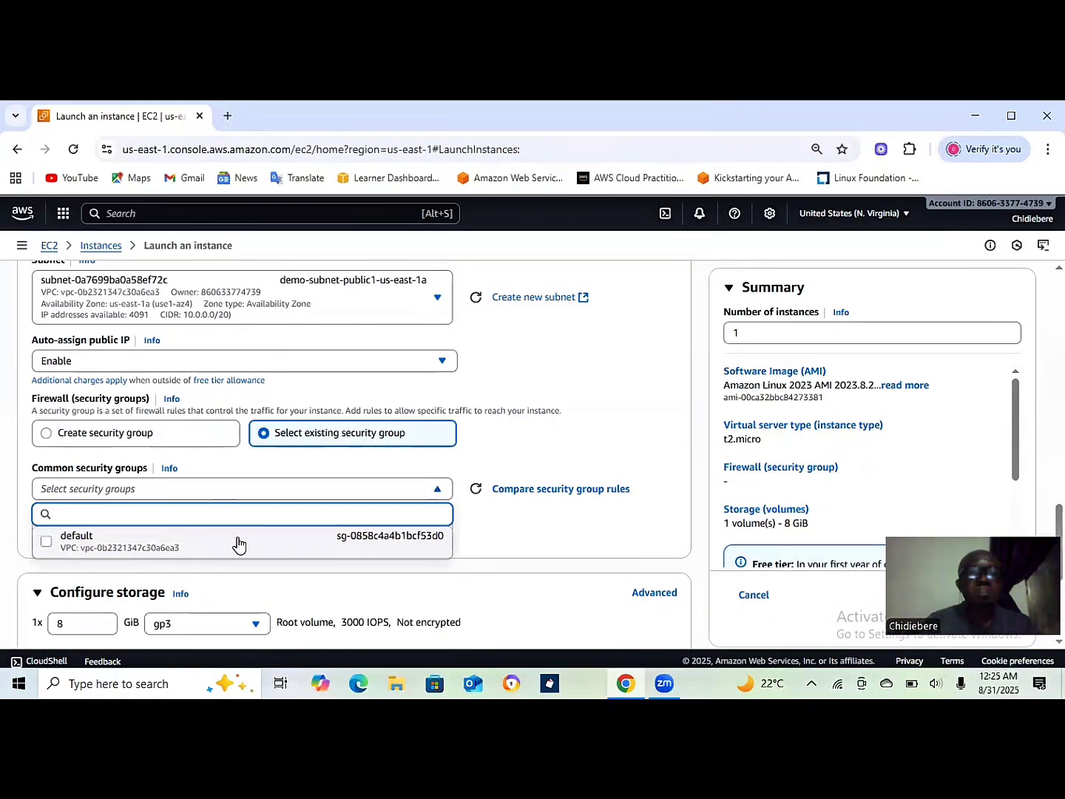
left_click(236, 544)
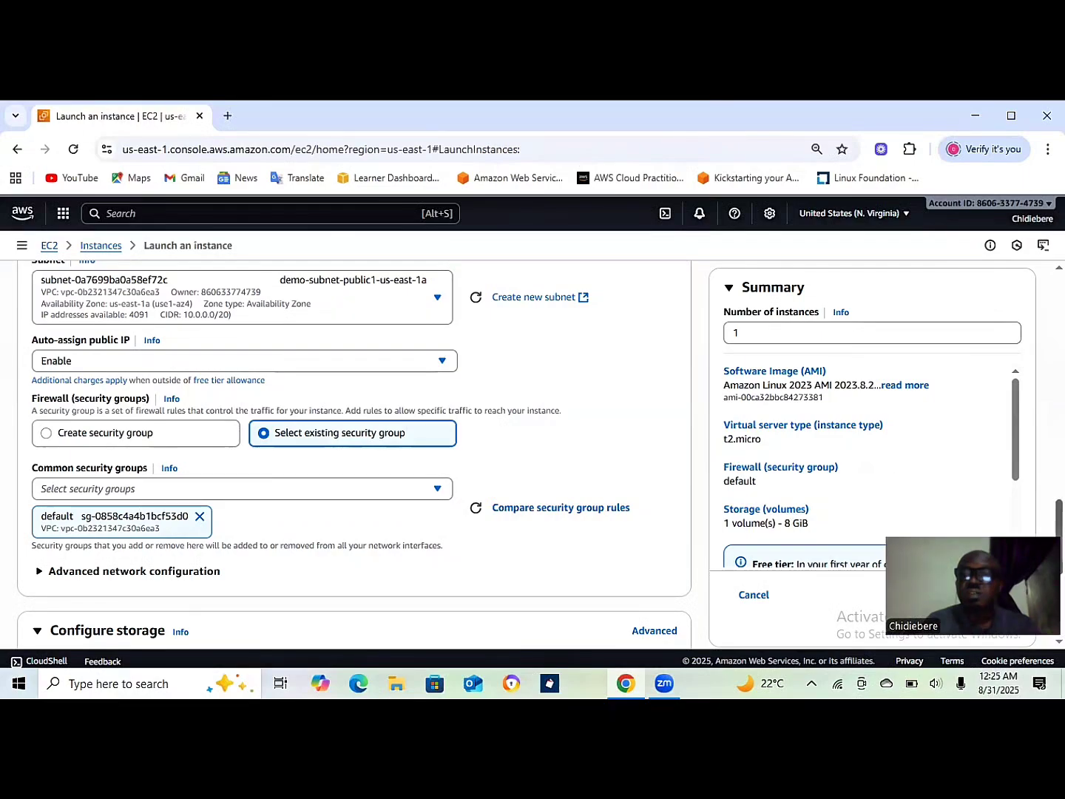
Set the instance's root volume size to 30 GiB.
scroll(356, 444, "down", 3)
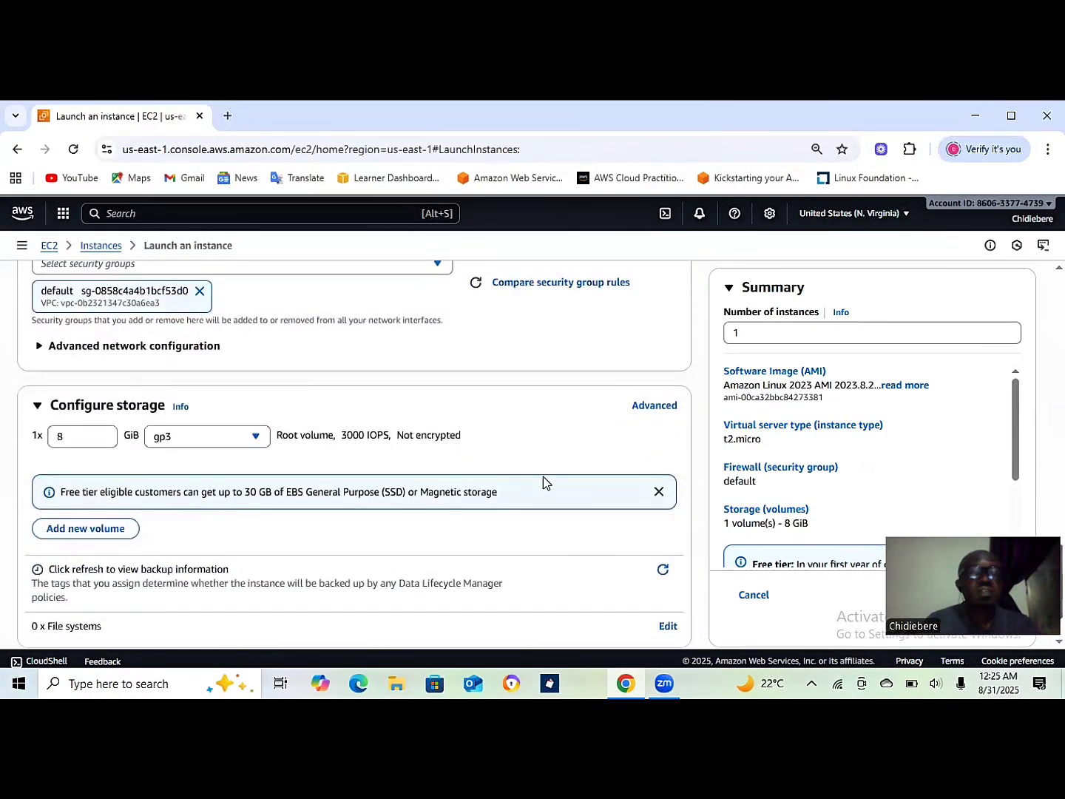
double_click(67, 438)
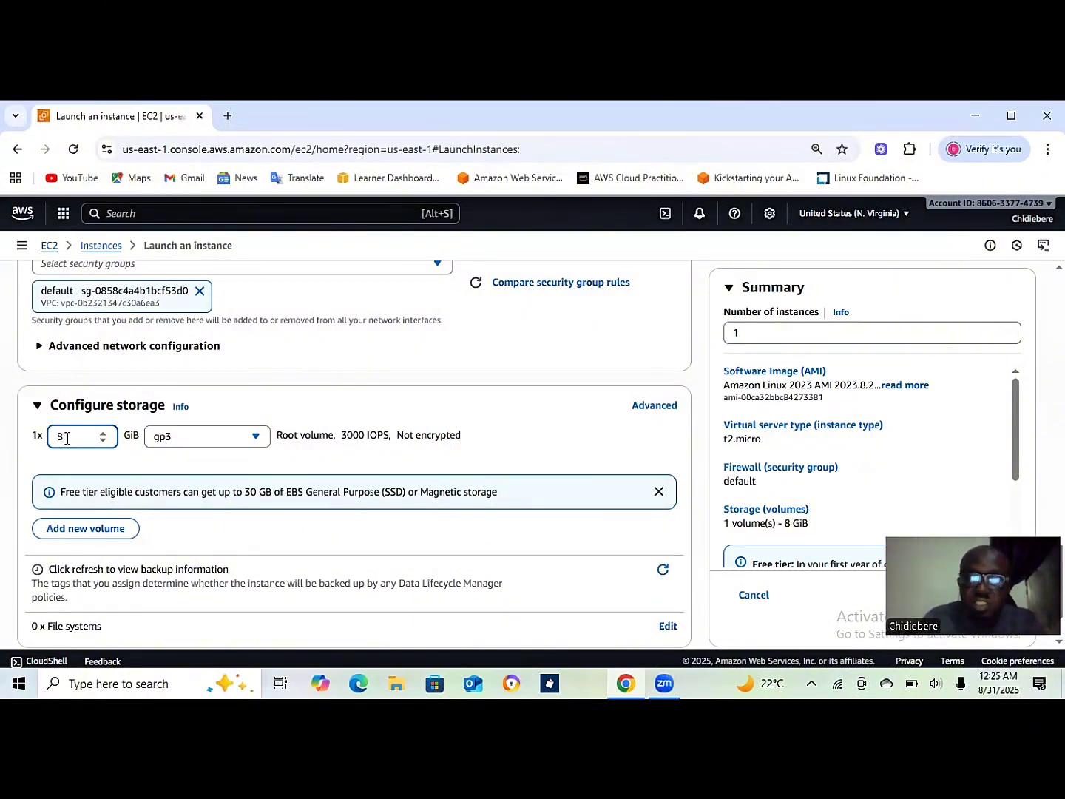
key("BackSpace")
type("3")
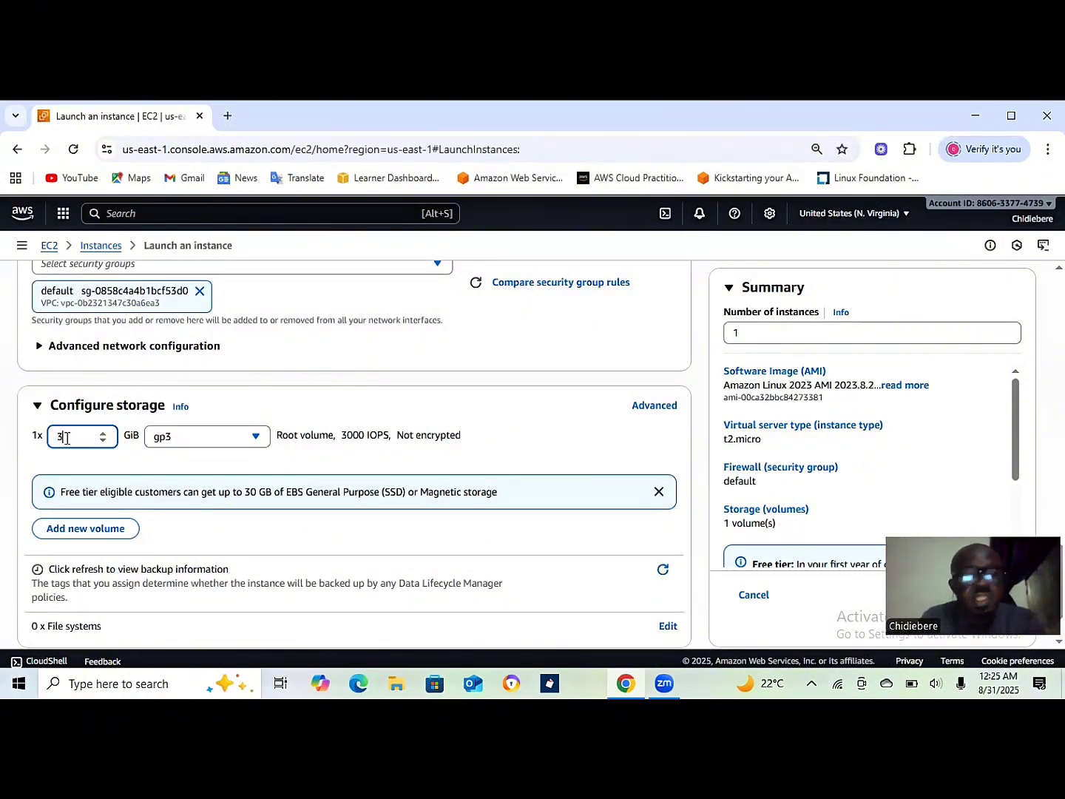
type("0")
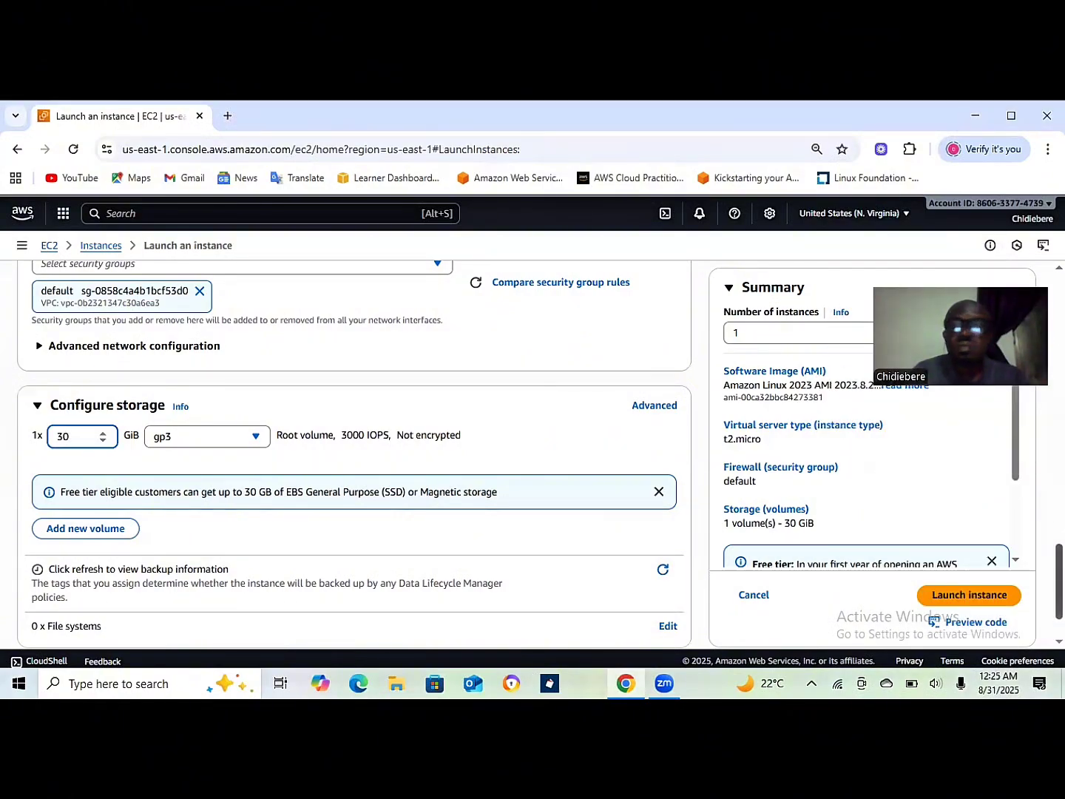
Review the storage settings and the launch summary with its free tier terms, and launch the instance.
scroll(355, 443, "down", 1)
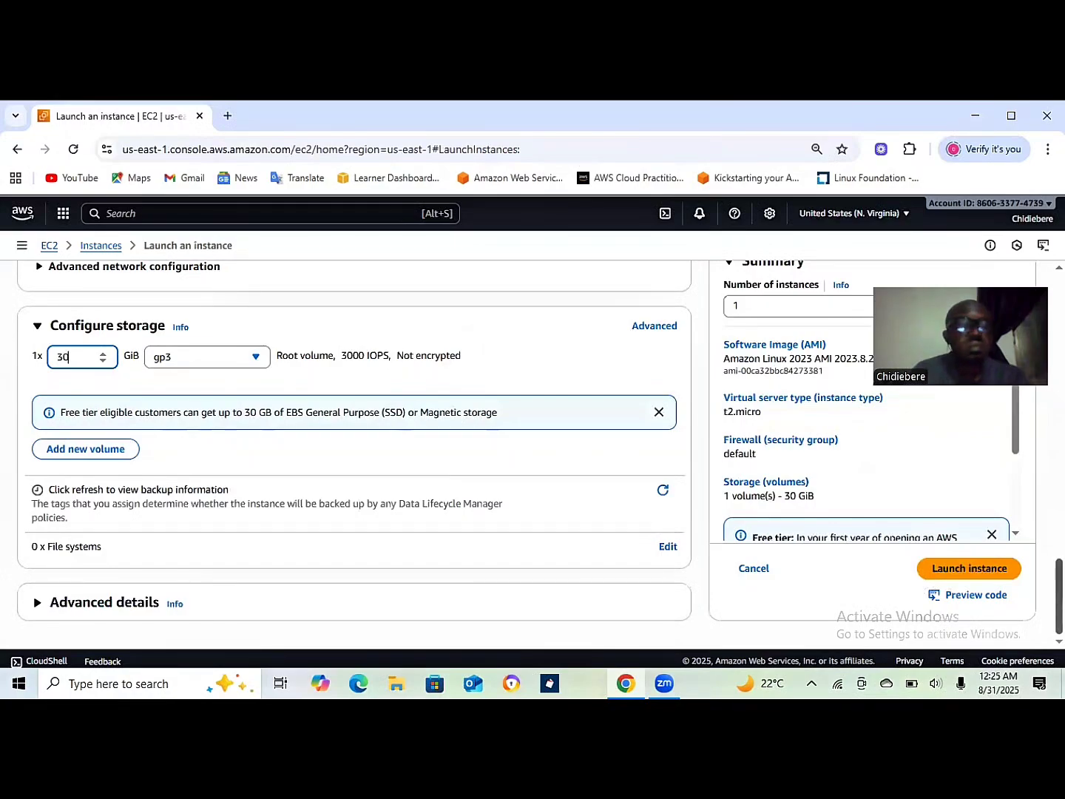
scroll(355, 444, "up", 1)
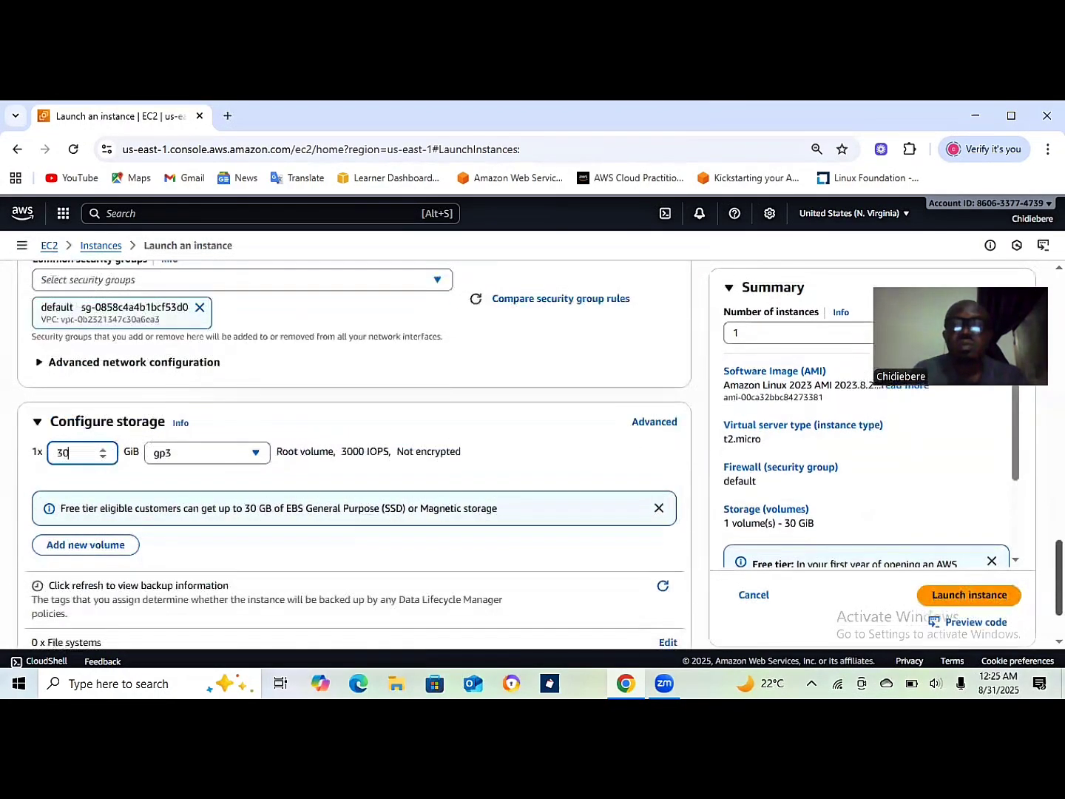
scroll(355, 444, "down", 1)
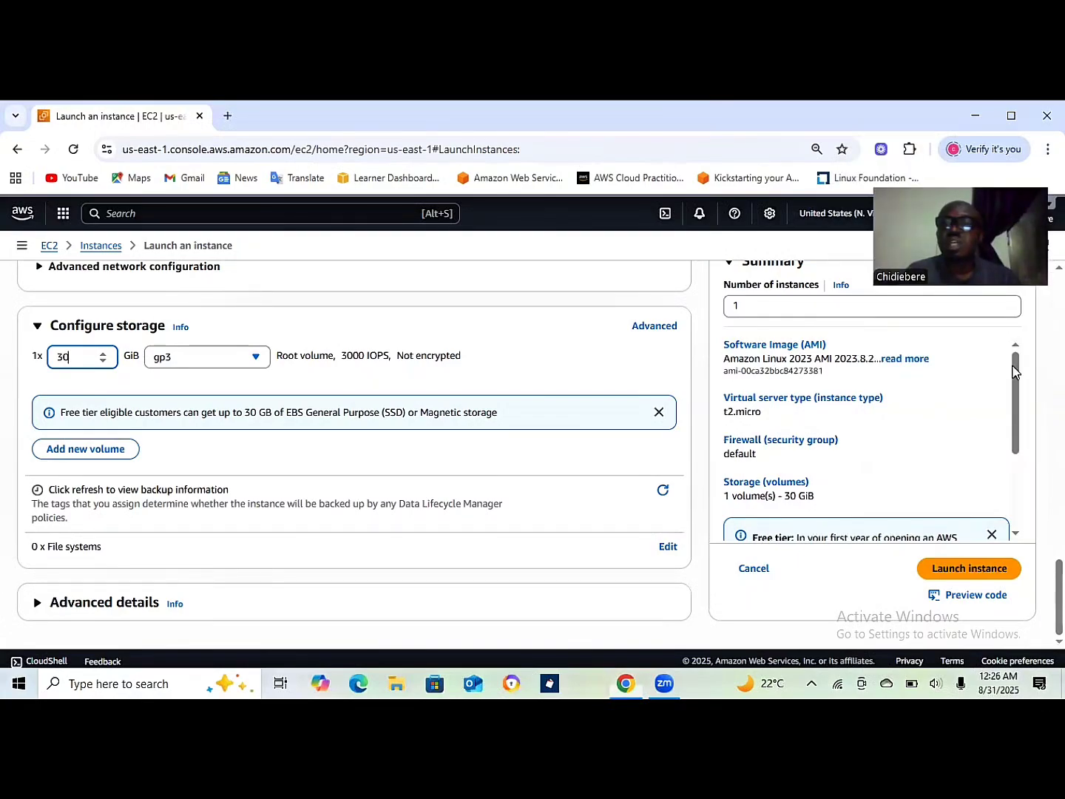
scroll(1015, 374, "down", 2)
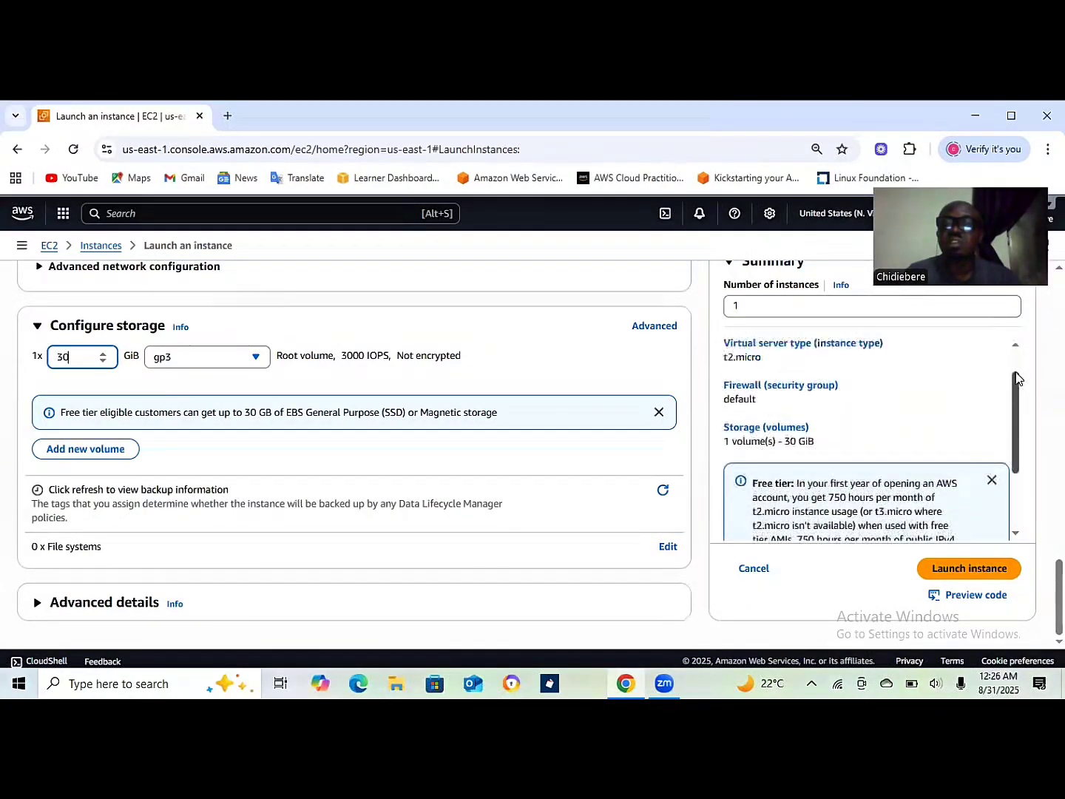
scroll(1015, 377, "up", 2)
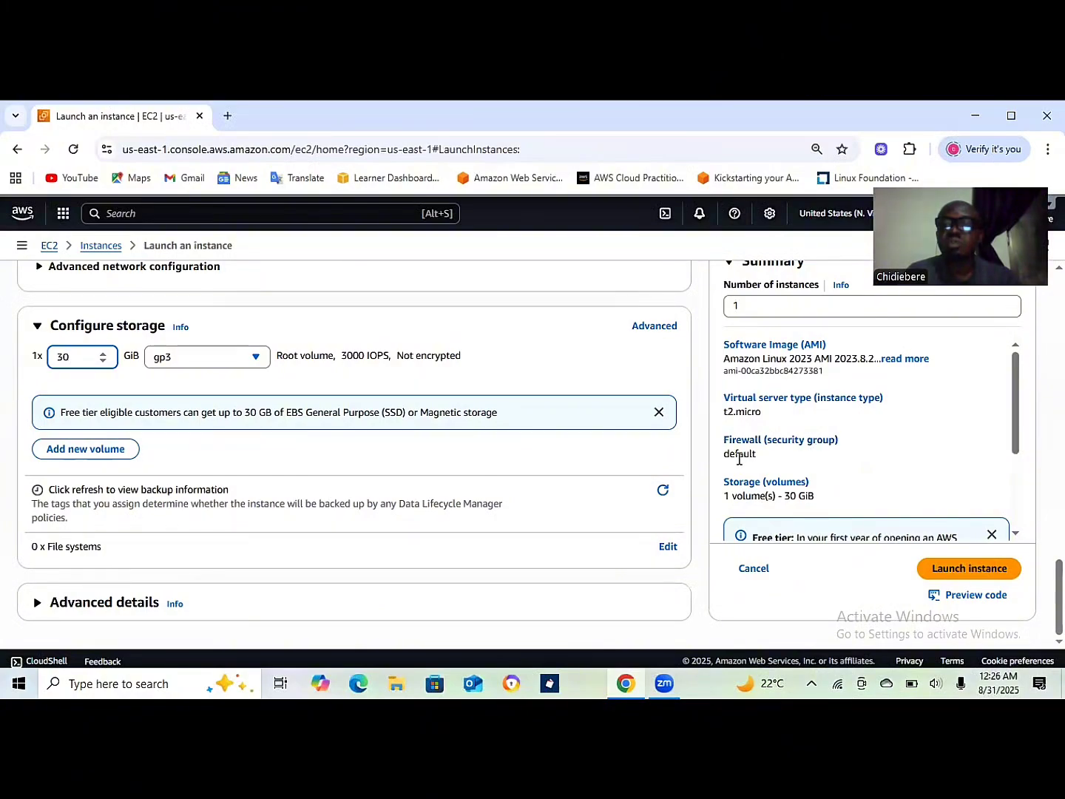
left_click_drag(1015, 392, 1017, 436)
scroll(963, 399, "up", 1)
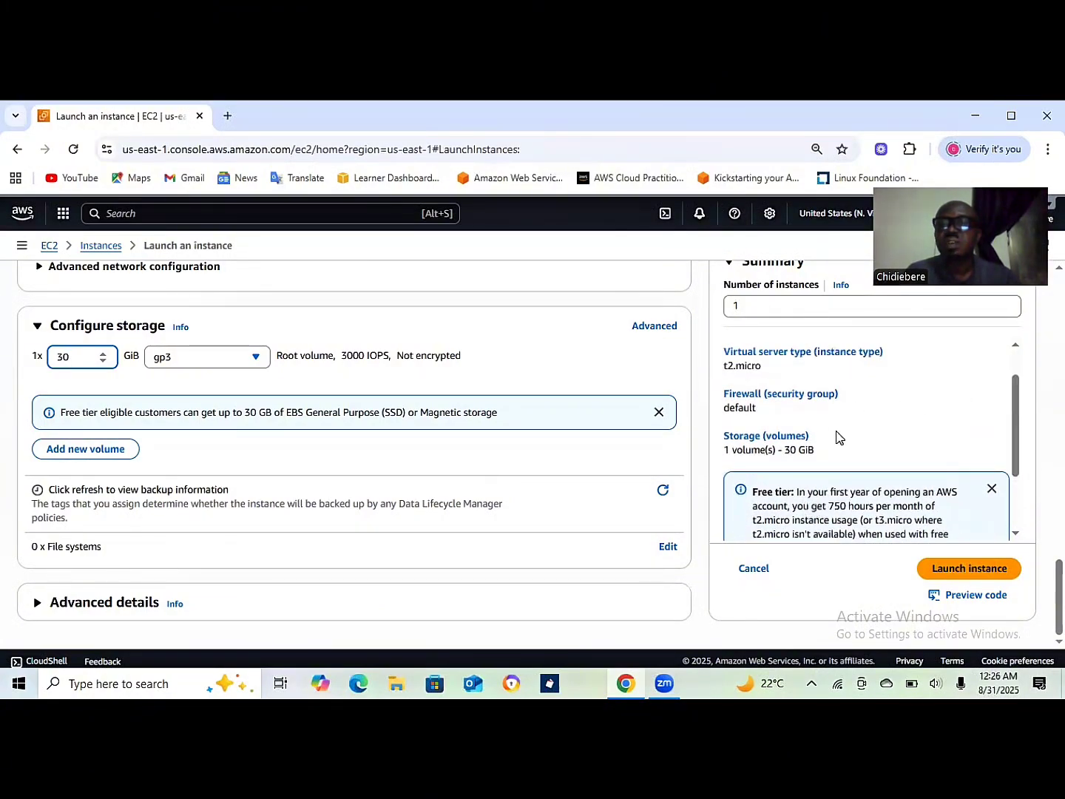
scroll(1017, 392, "down", 3)
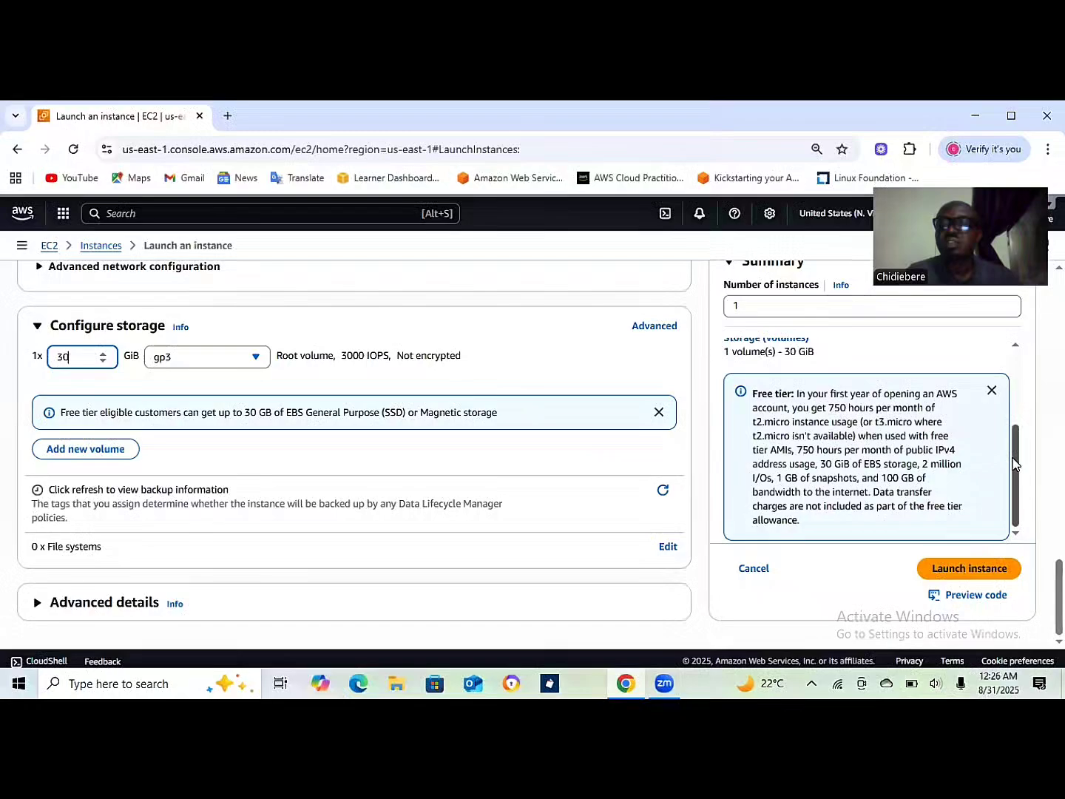
left_click(979, 569)
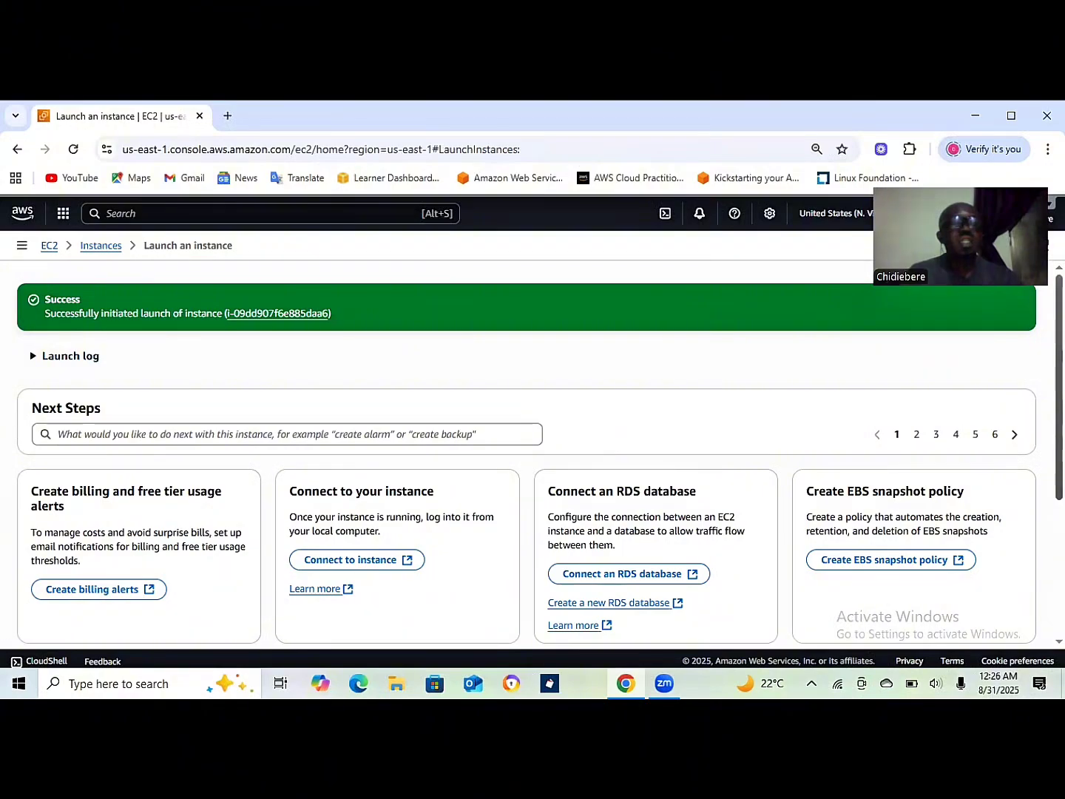
Show the list of all instances and select DemoServer.
scroll(1031, 607, "down", 3)
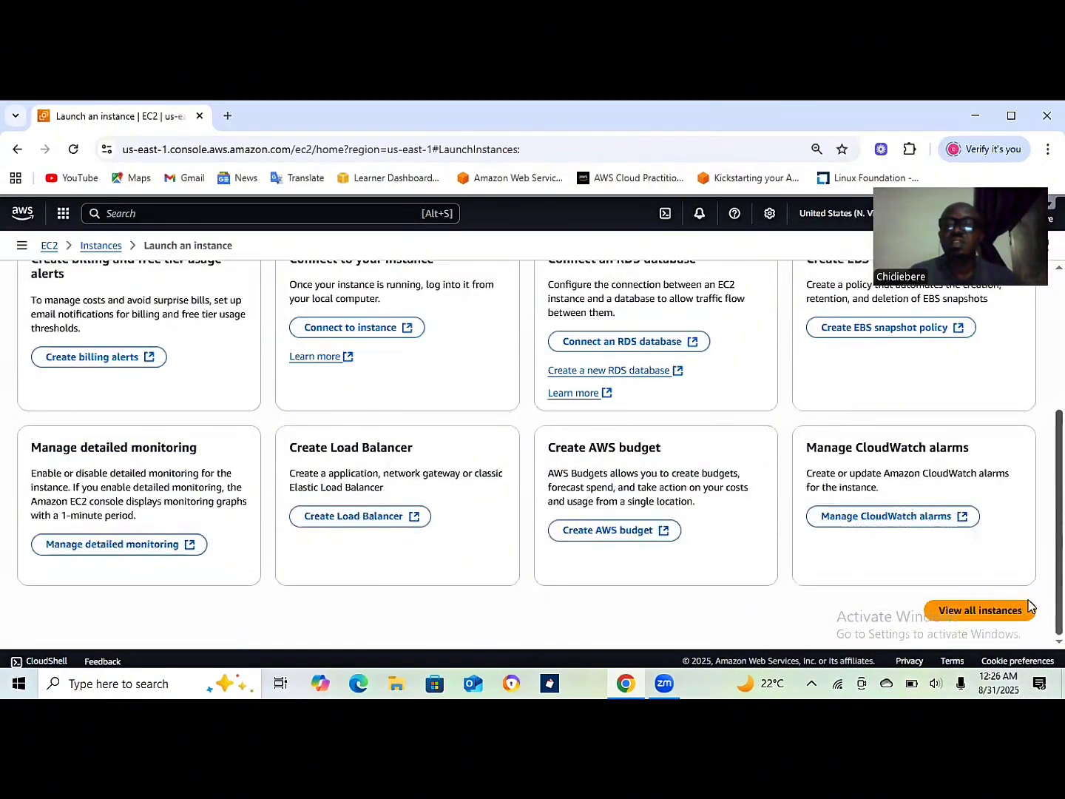
left_click(975, 610)
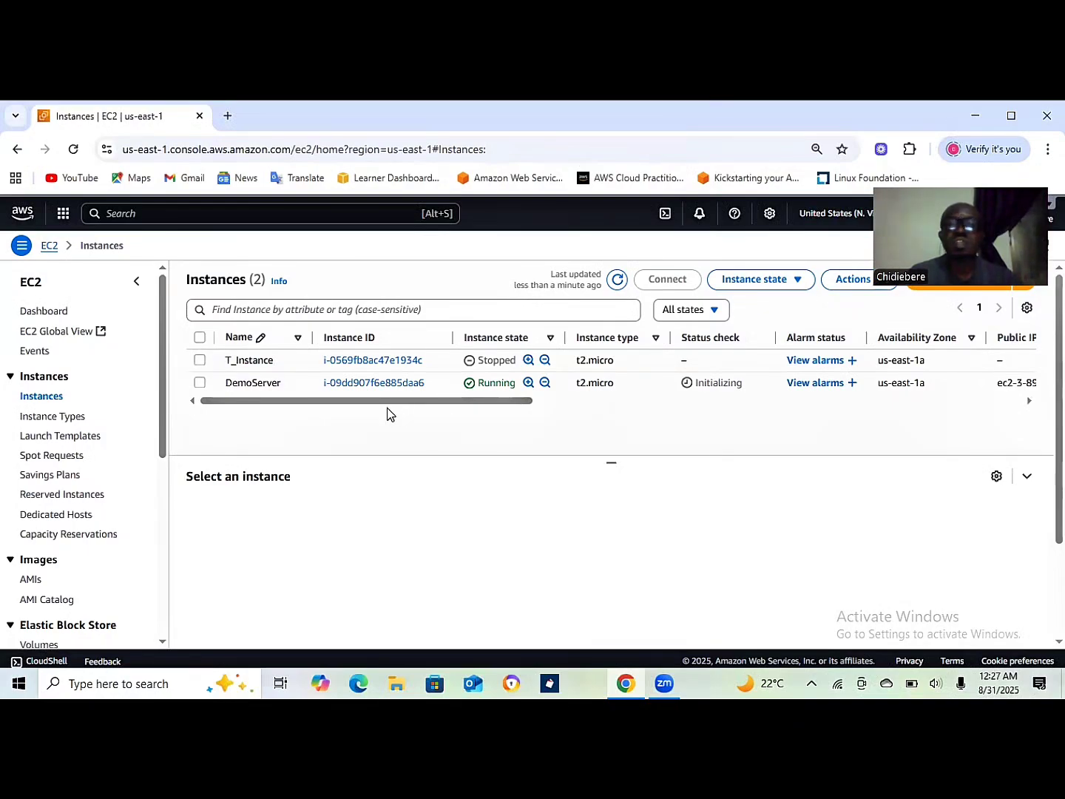
left_click(201, 383)
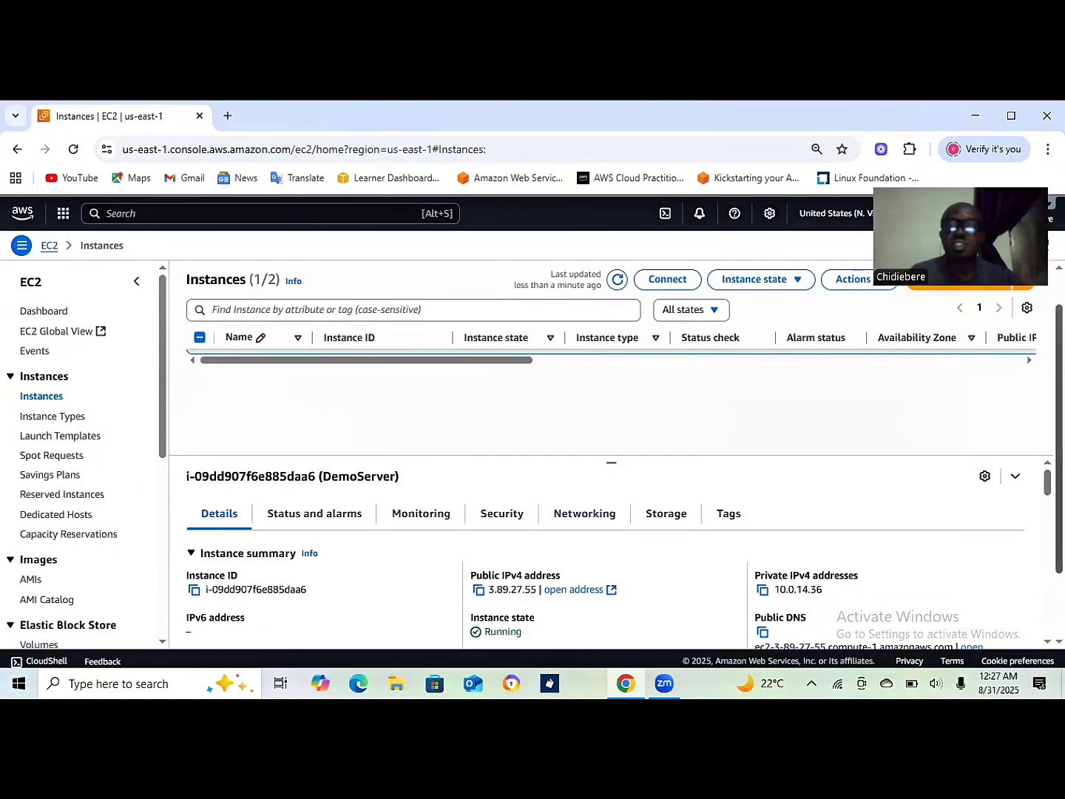
Examine DemoServer's instance summary, checking its public and private IP addresses, instance state, VPC and subnet.
scroll(1057, 443, "down", 1)
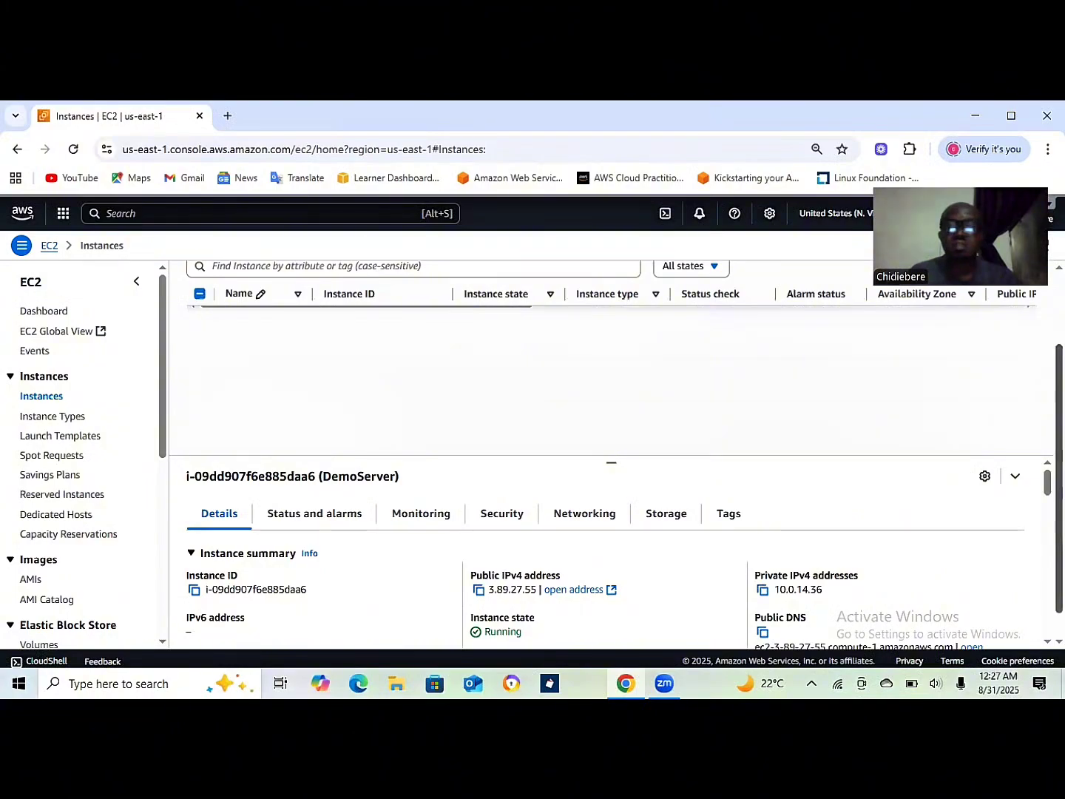
left_click_drag(1059, 492, 1035, 493)
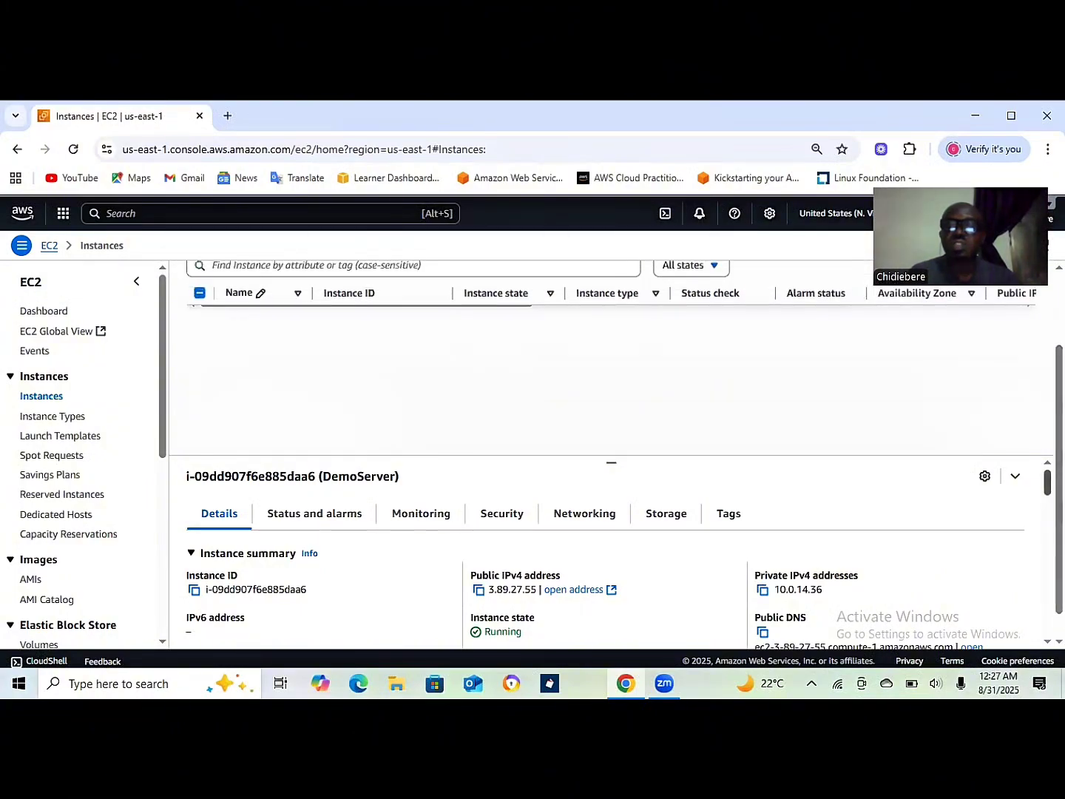
scroll(1047, 482, "down", 3)
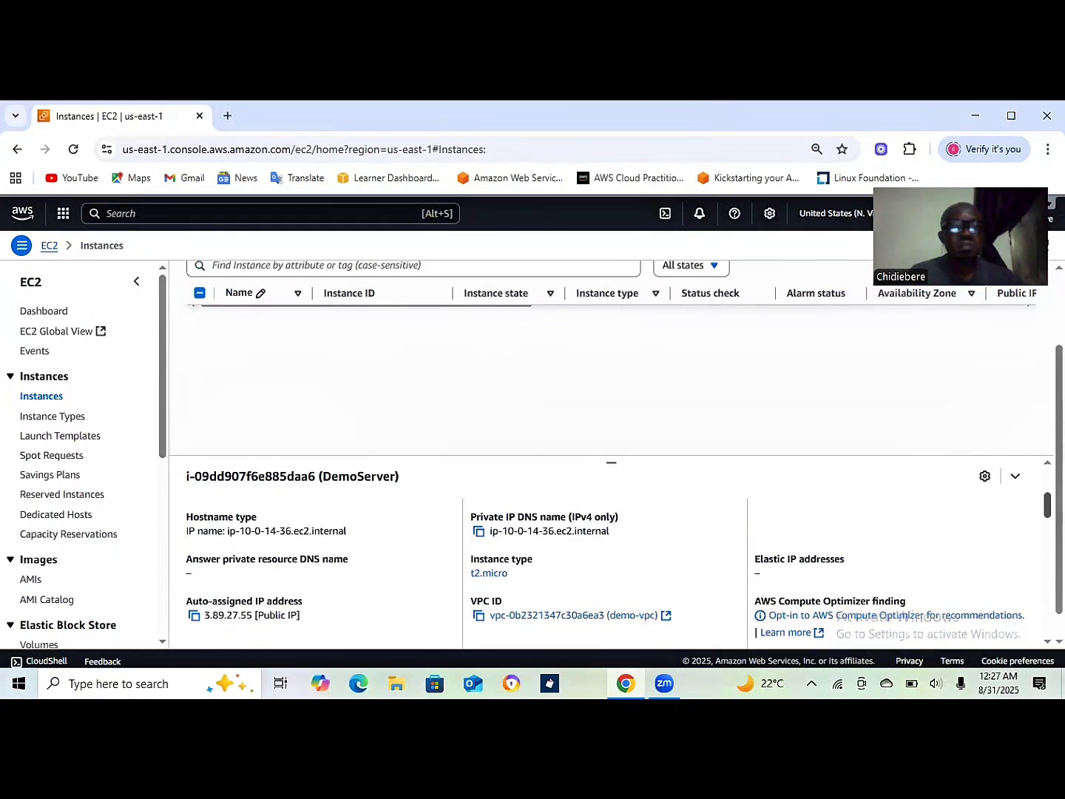
scroll(619, 568, "up", 3)
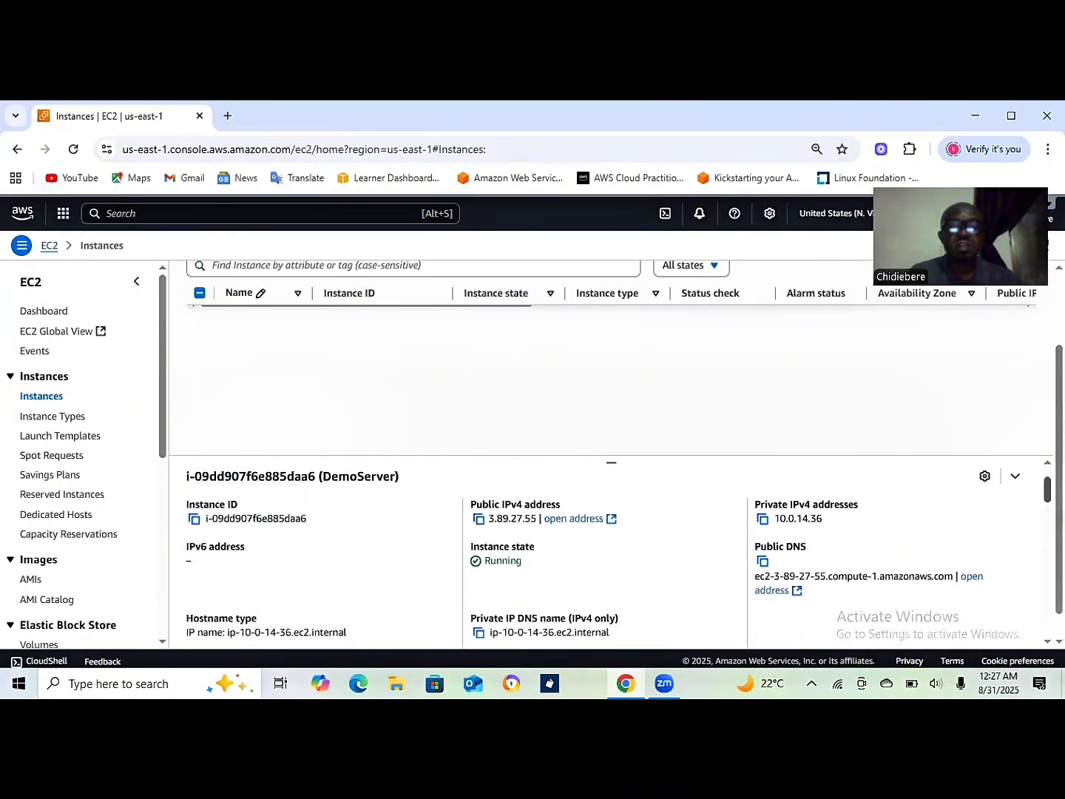
scroll(931, 507, "up", 1)
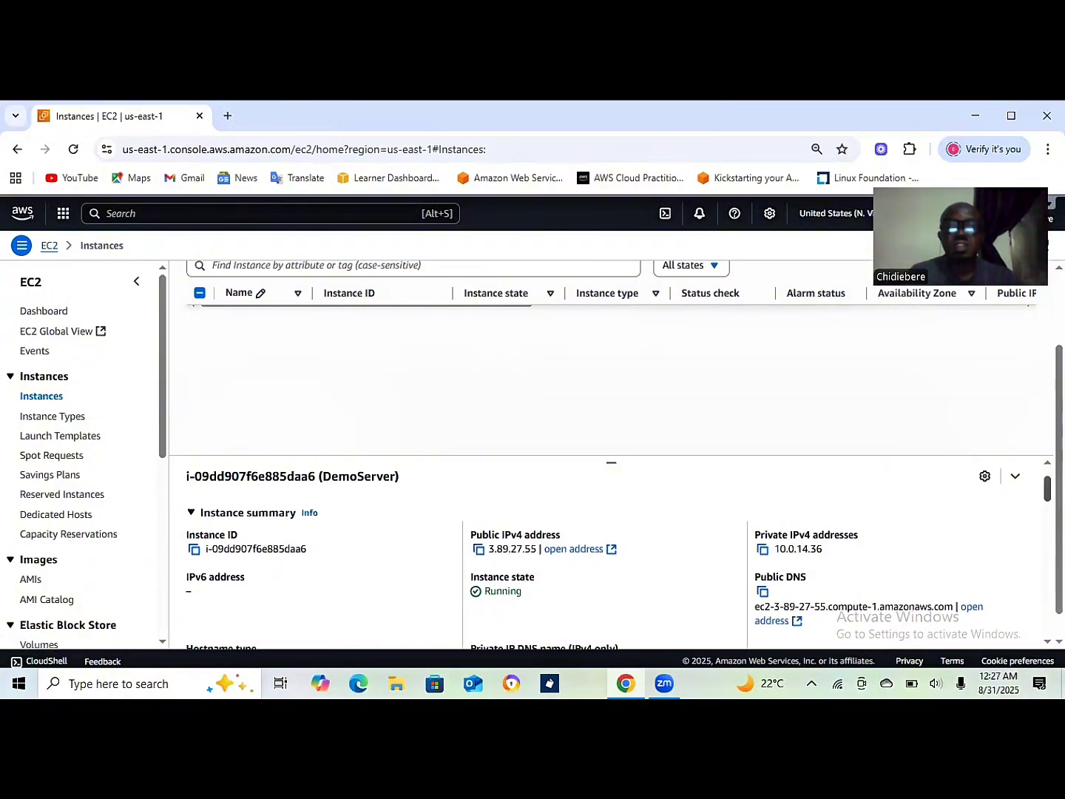
scroll(618, 563, "down", 3)
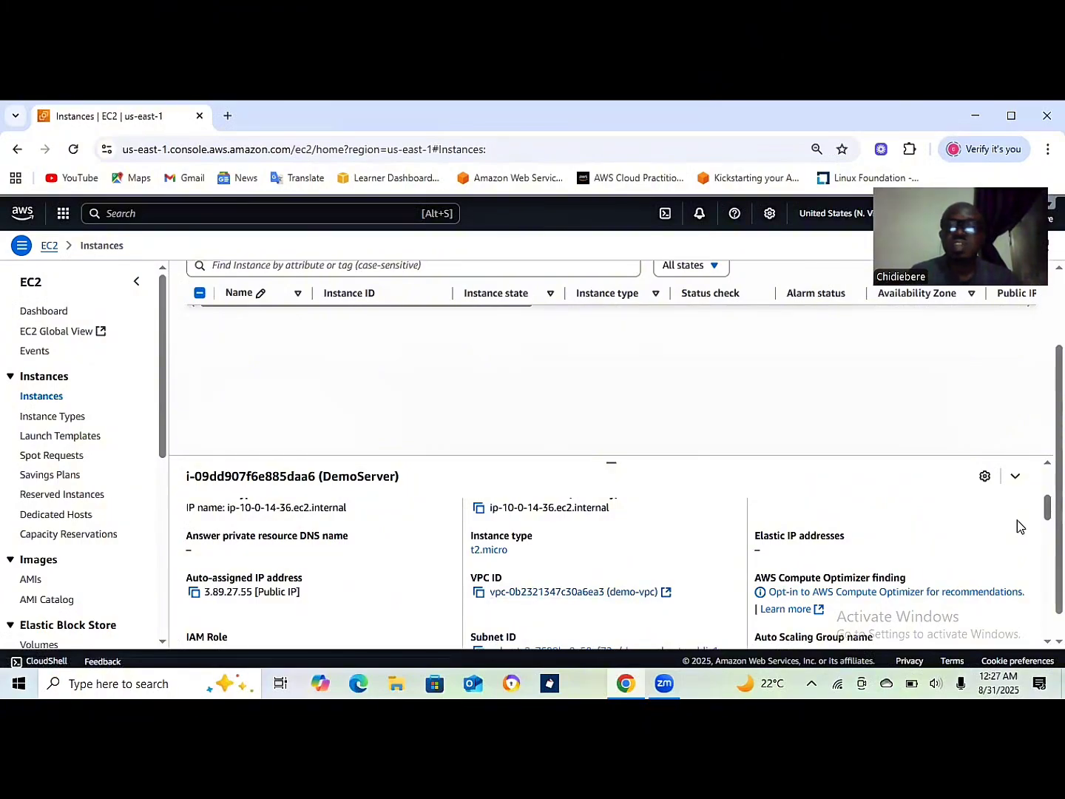
scroll(899, 528, "down", 3)
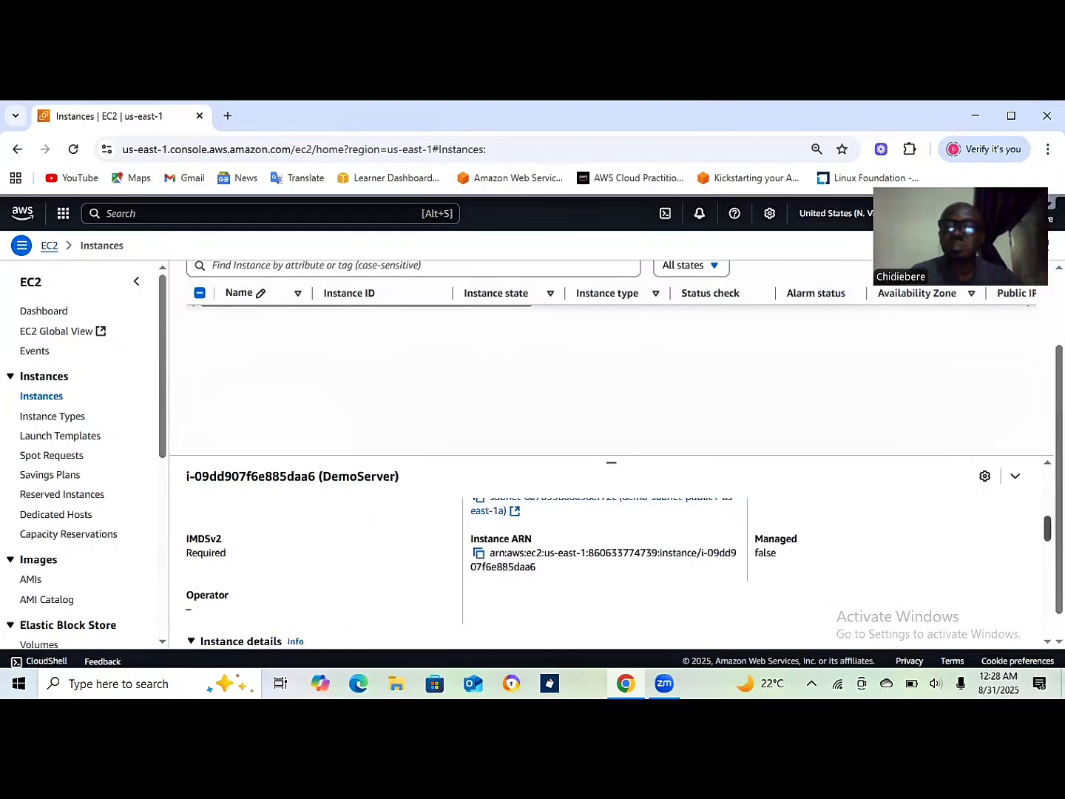
scroll(611, 562, "up", 1)
scroll(751, 547, "up", 1)
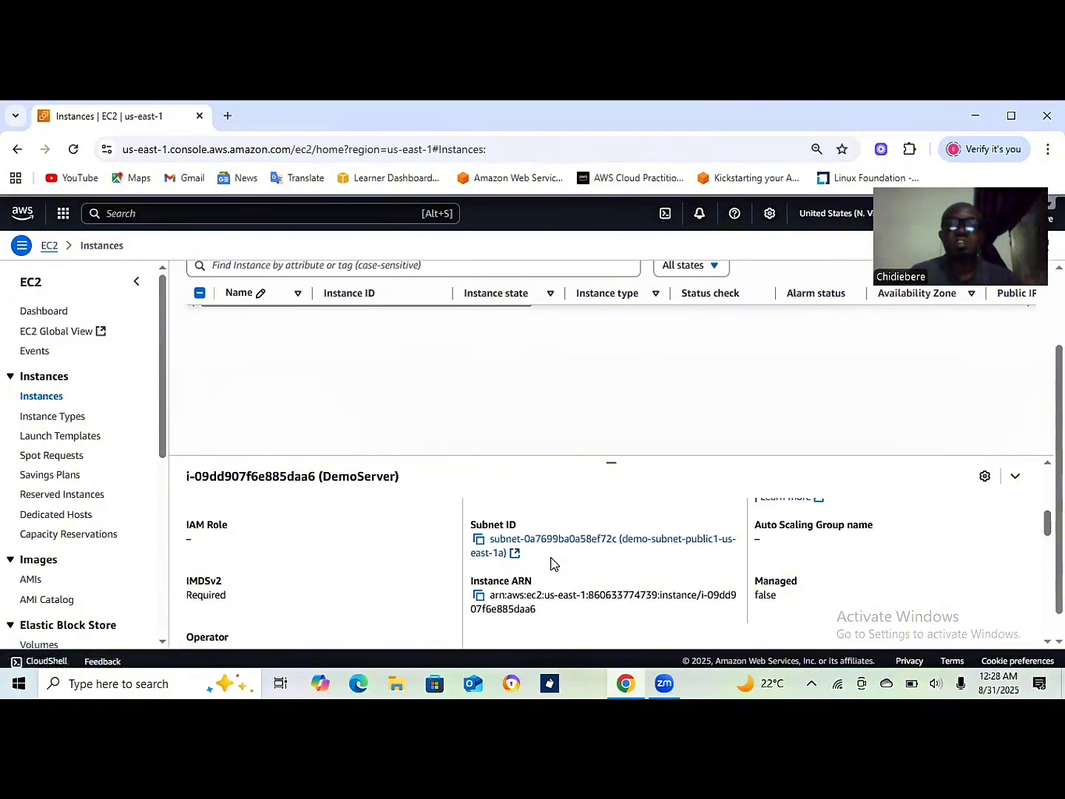
scroll(610, 562, "up", 1)
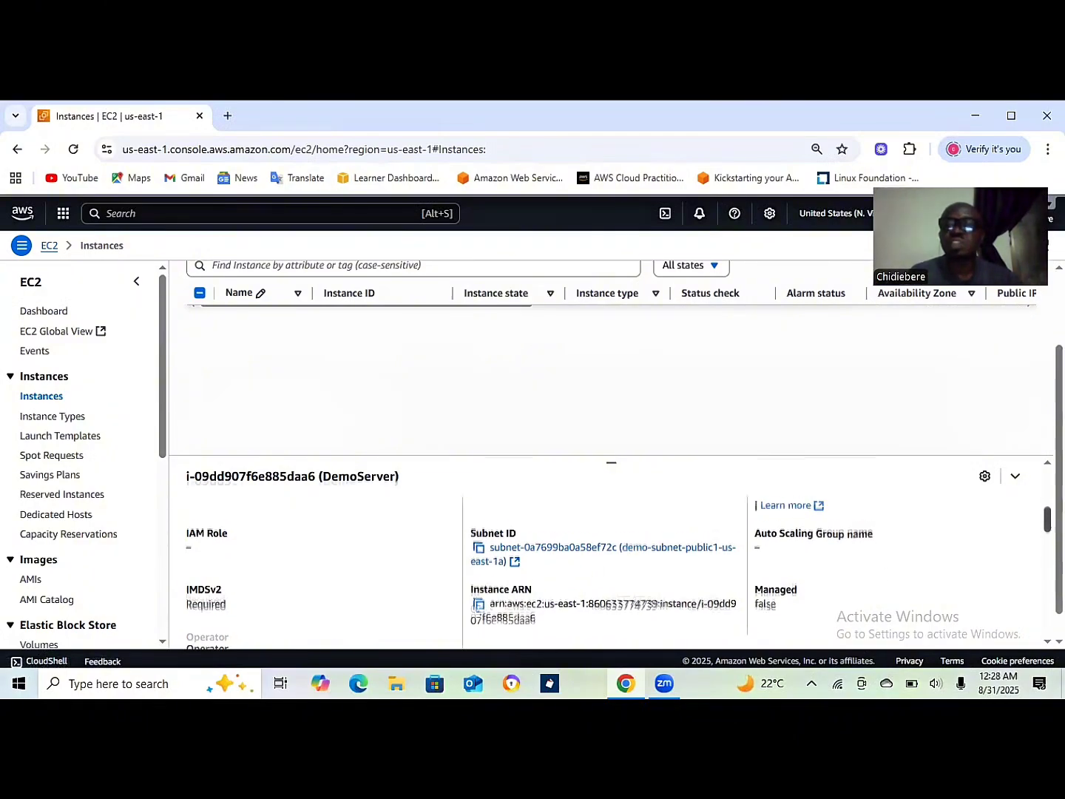
scroll(611, 562, "up", 1)
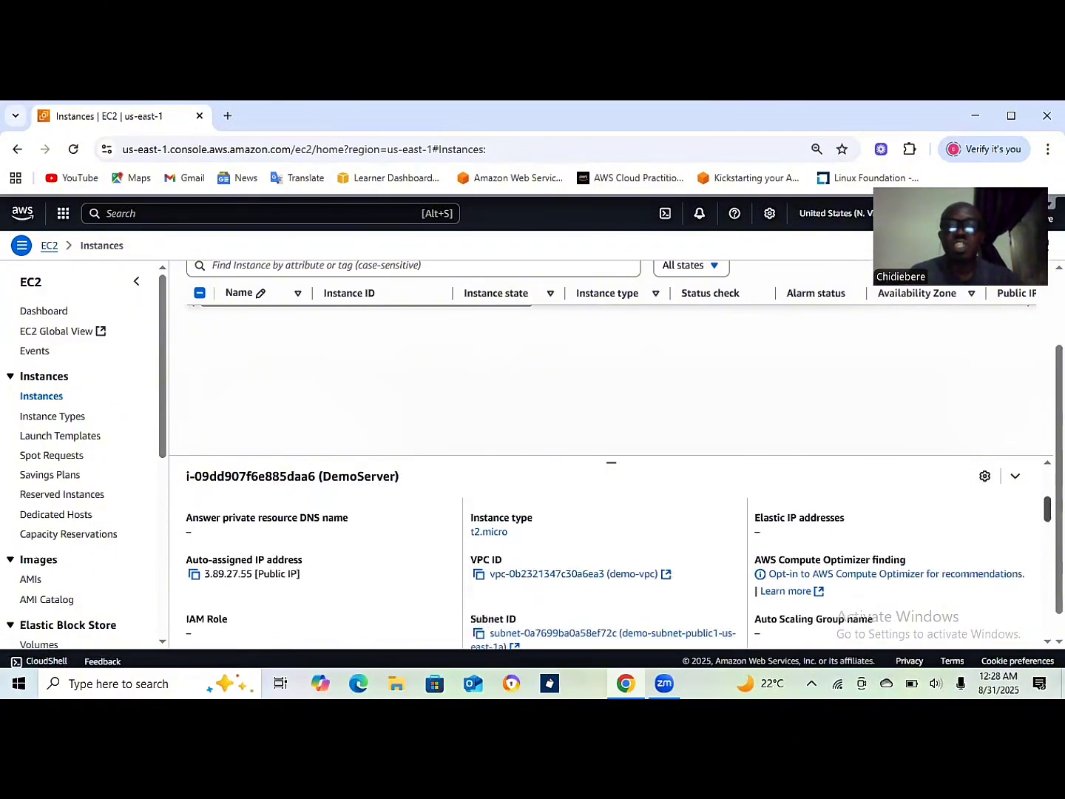
scroll(611, 563, "down", 1)
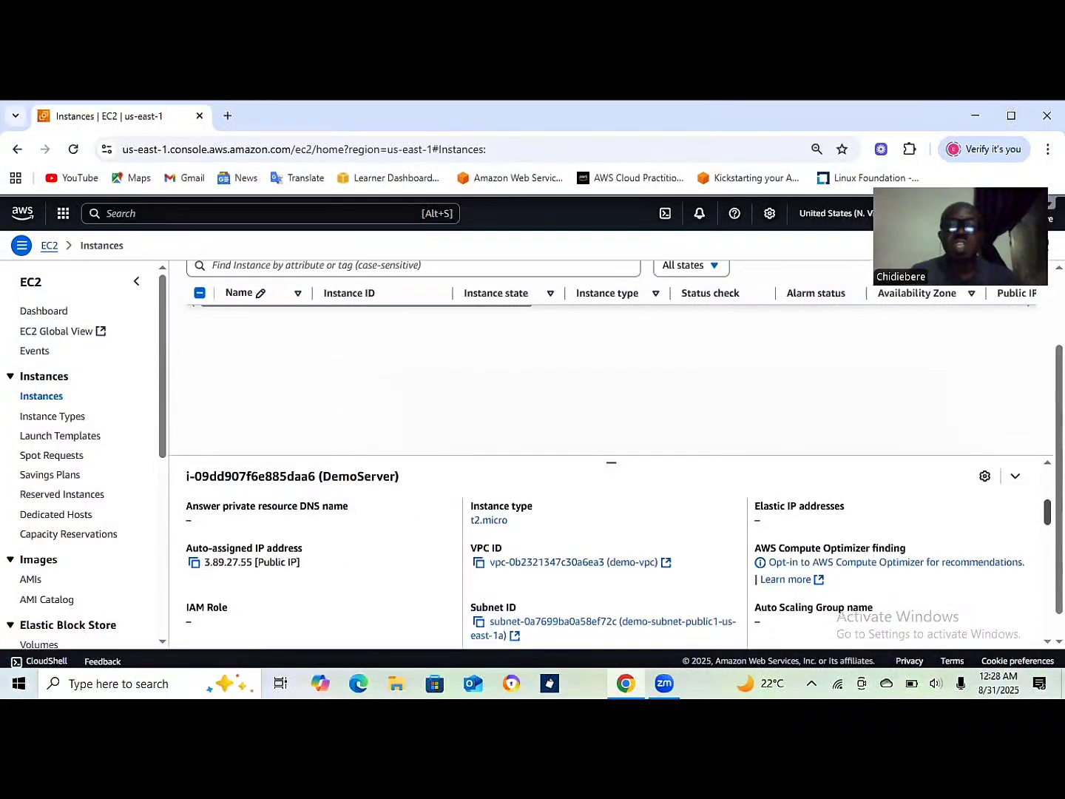
scroll(631, 569, "down", 1)
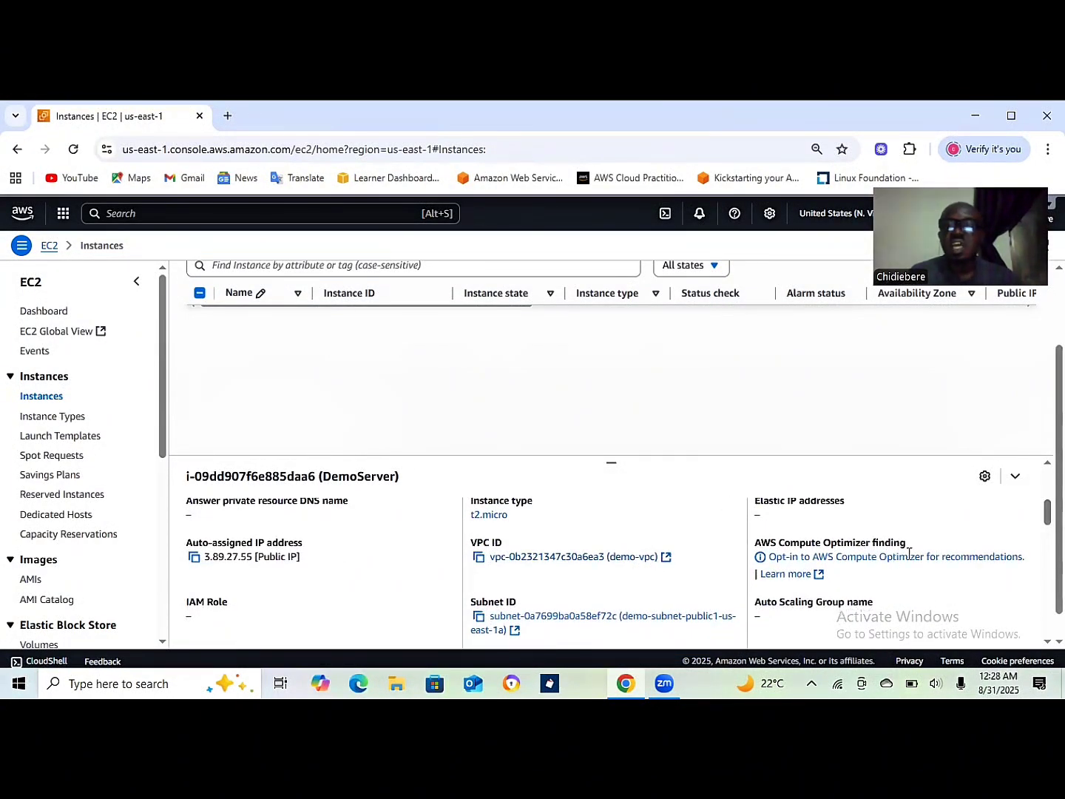
scroll(618, 573, "down", 1)
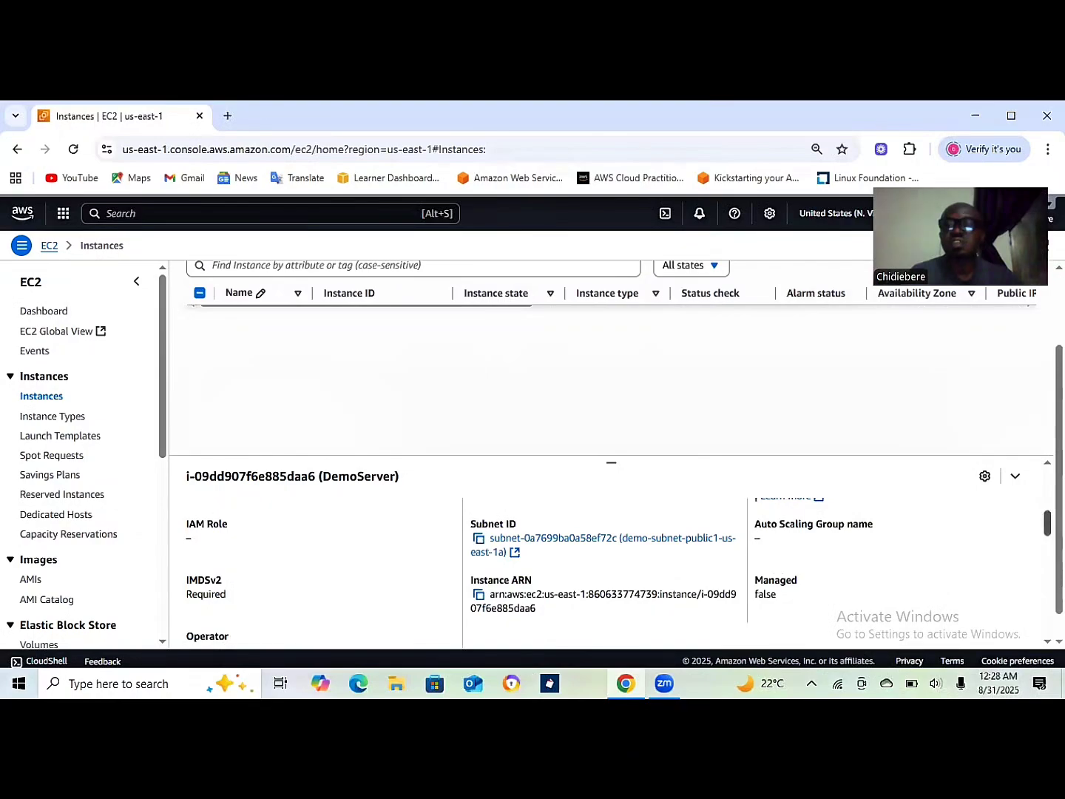
scroll(1047, 522, "up", 3)
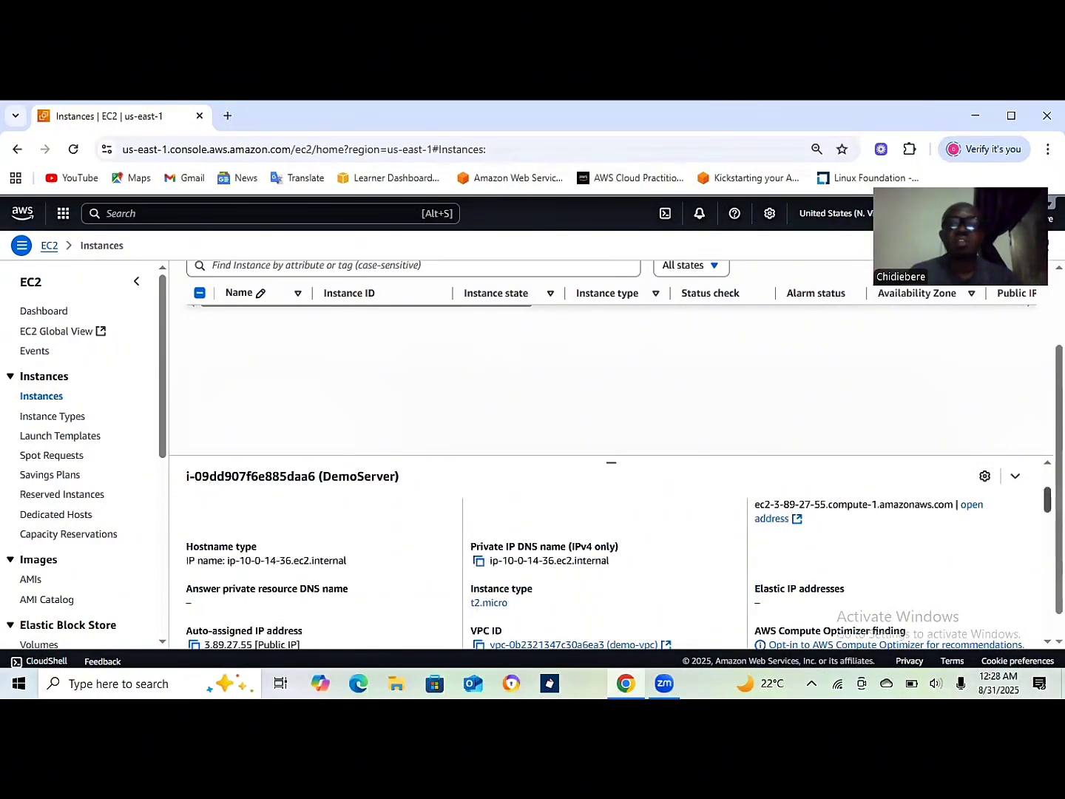
scroll(610, 568, "up", 1)
scroll(610, 355, "up", 5)
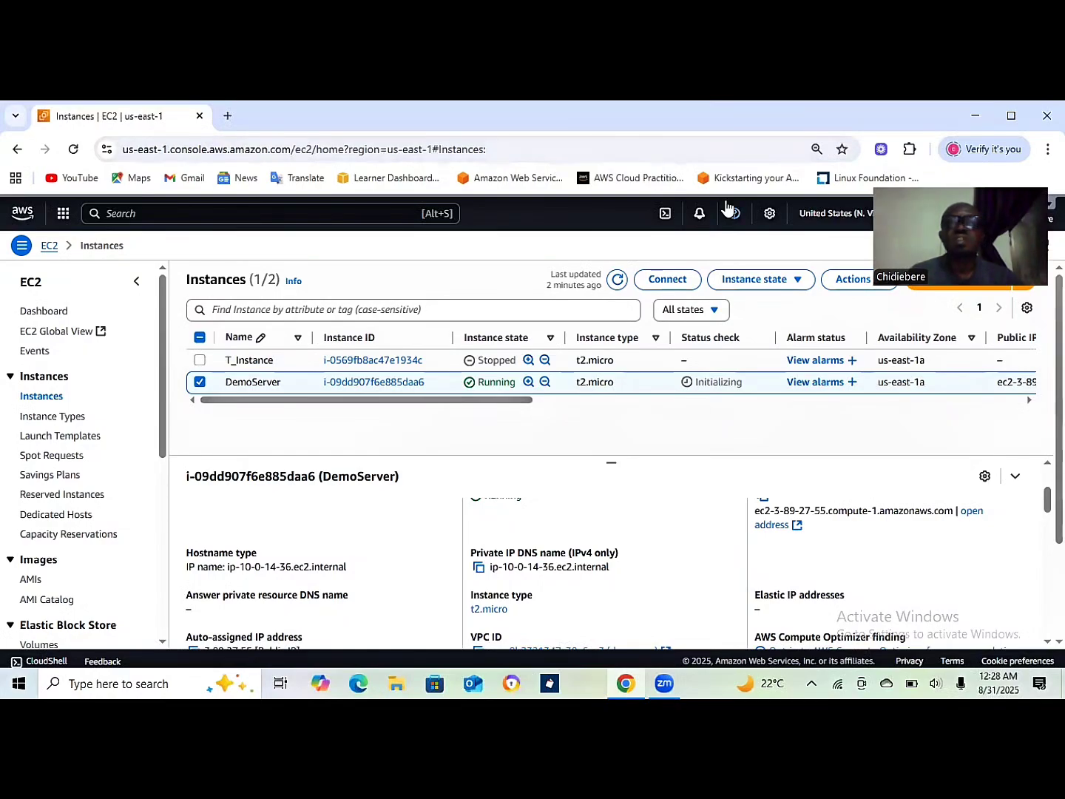
left_click(937, 186)
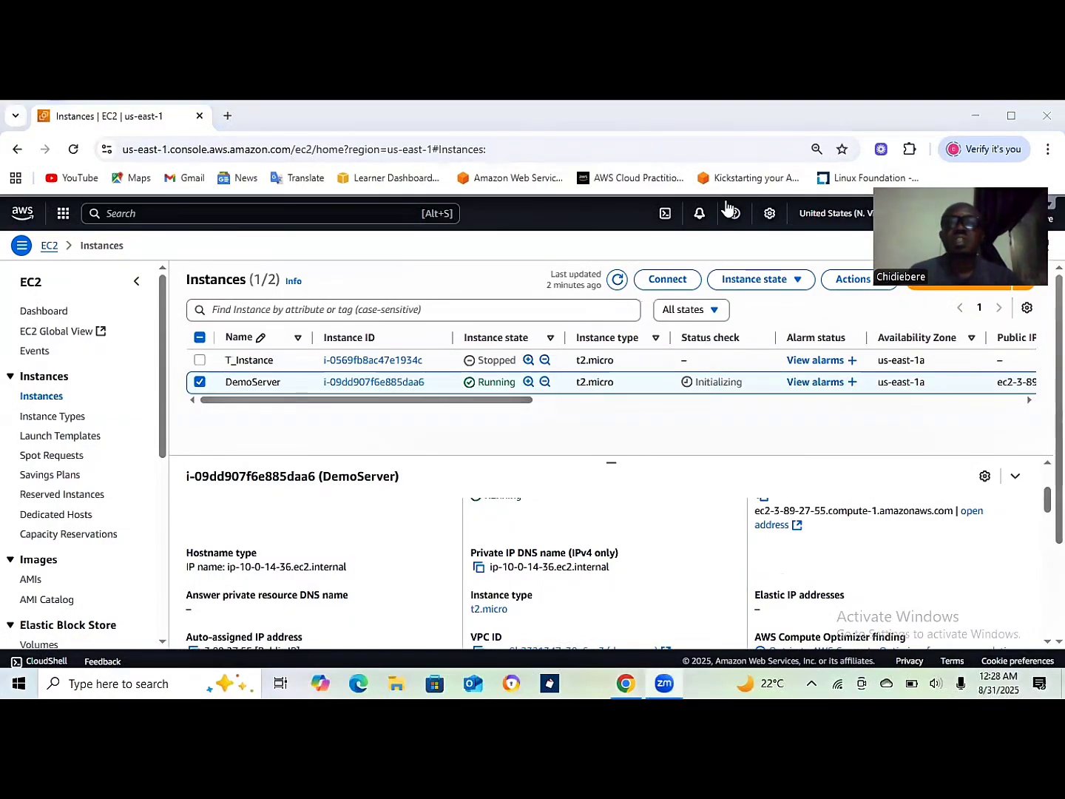